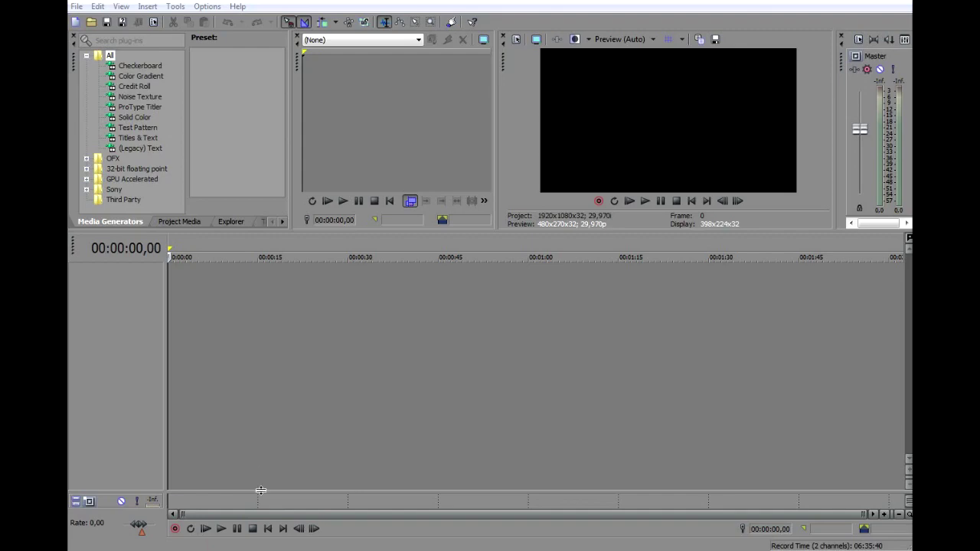
Switch to Windows Explorer and open the Fraps folder in the Videók library.
key("super+e")
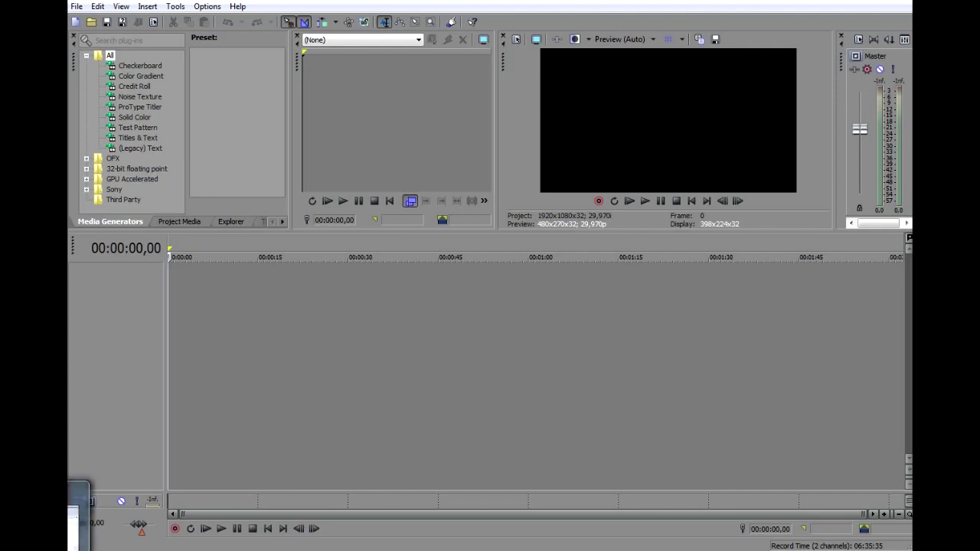
key("alt+Tab")
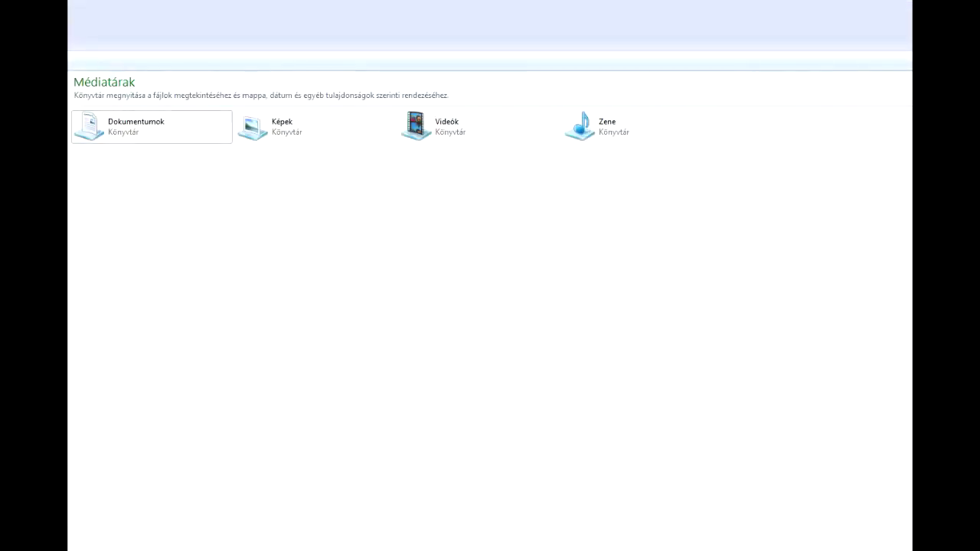
key("Return")
double_click(169, 99)
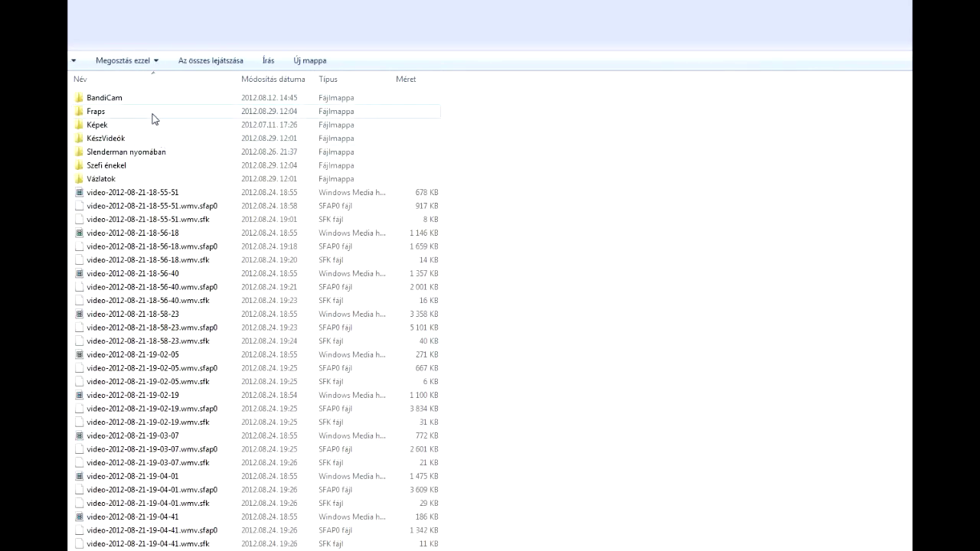
double_click(155, 115)
Look through the recordings in the Fraps folder for the iw3mp gameplay clips.
scroll(166, 230, "down", 15)
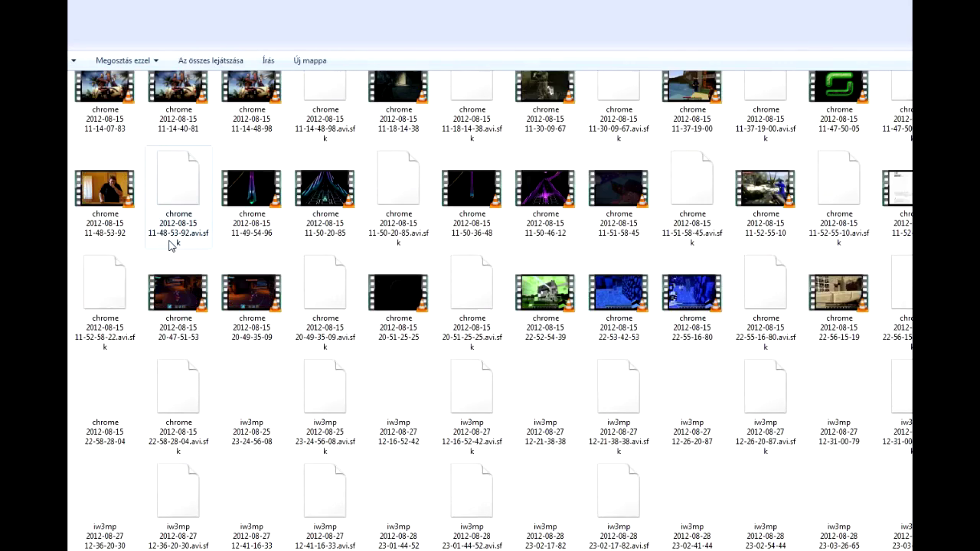
scroll(167, 245, "up", 15)
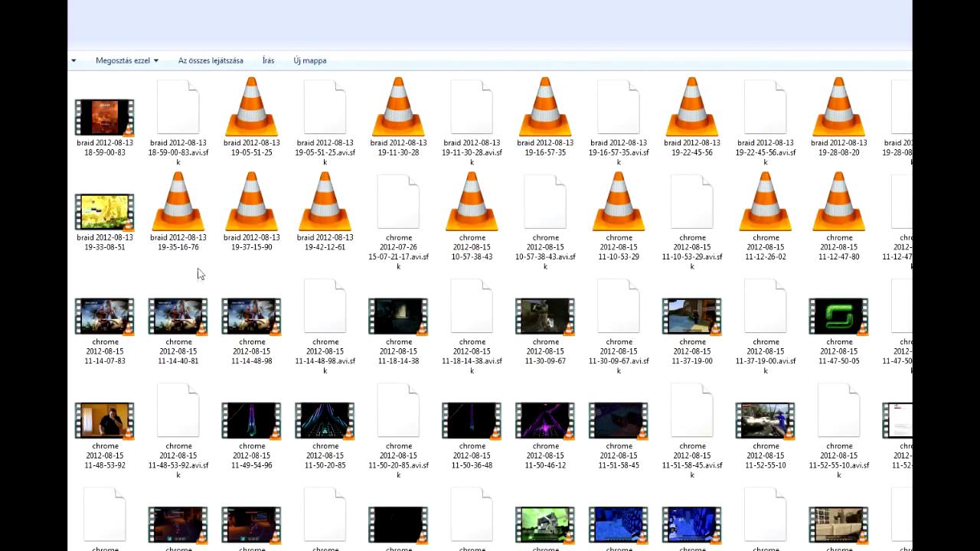
scroll(199, 277, "down", 15)
scroll(199, 277, "up", 6)
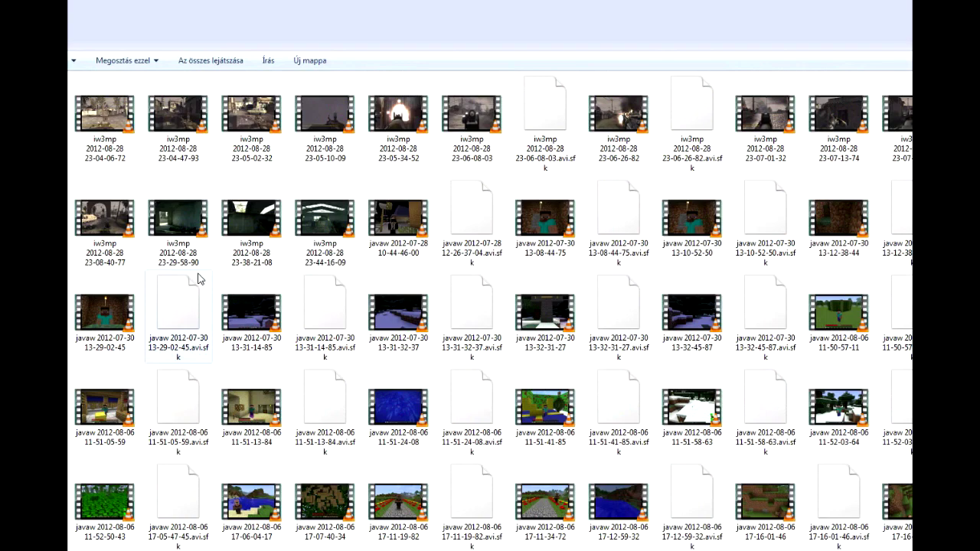
scroll(199, 277, "down", 4)
scroll(199, 277, "up", 15)
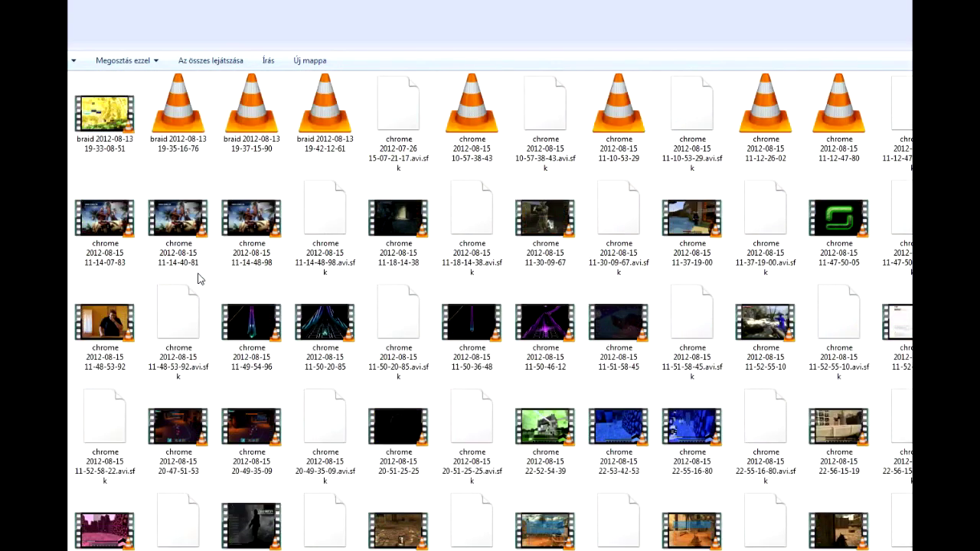
scroll(199, 277, "up", 1)
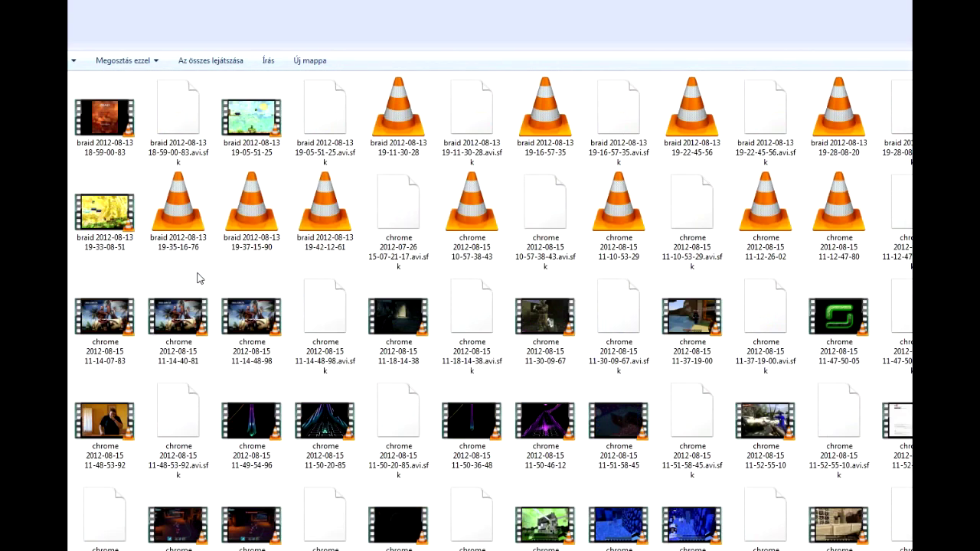
scroll(197, 277, "down", 18)
scroll(198, 278, "up", 10)
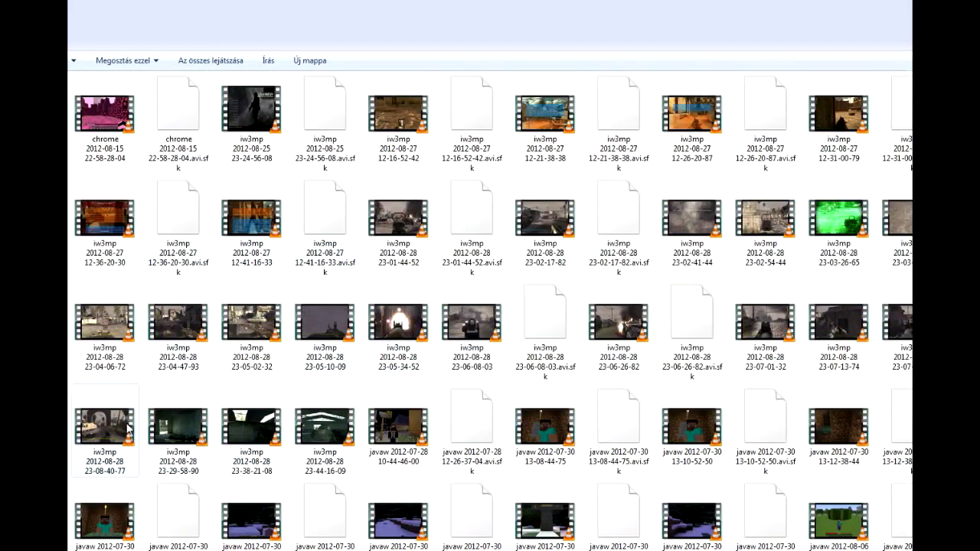
left_click(320, 444)
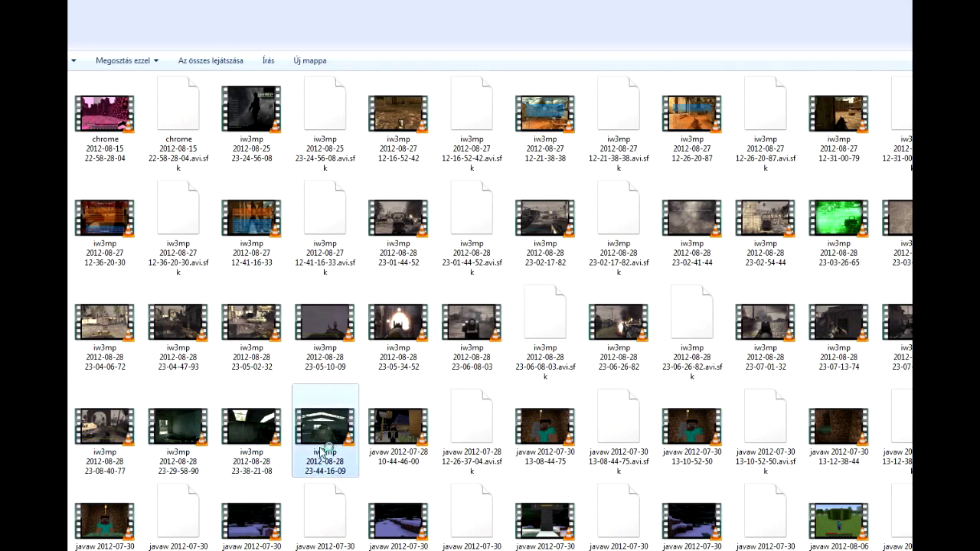
left_click(261, 450)
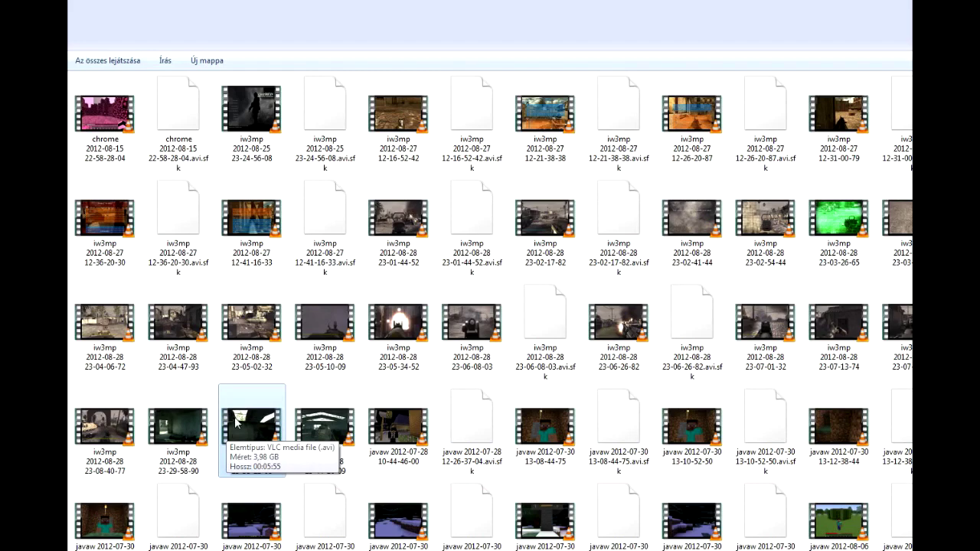
left_click_drag(233, 432, 198, 459)
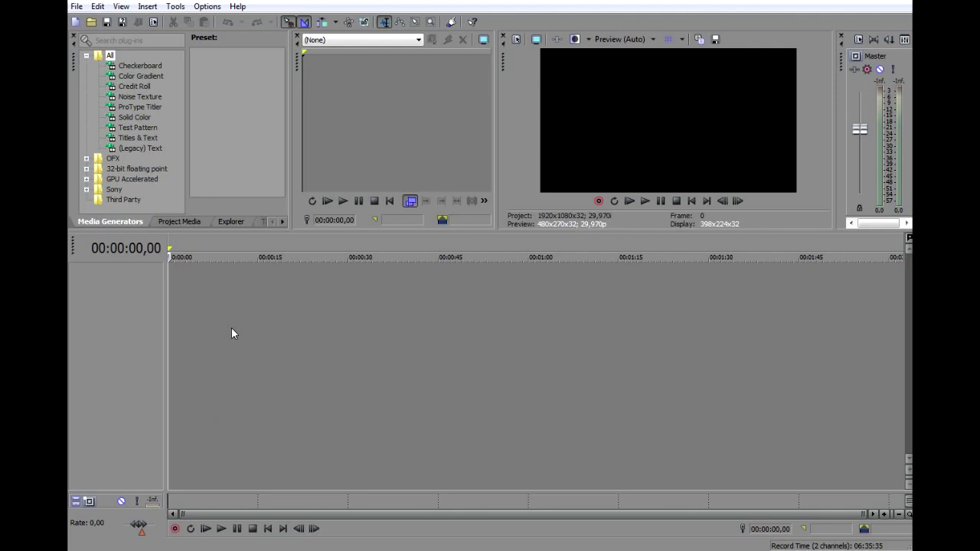
left_click_drag(231, 328, 150, 306)
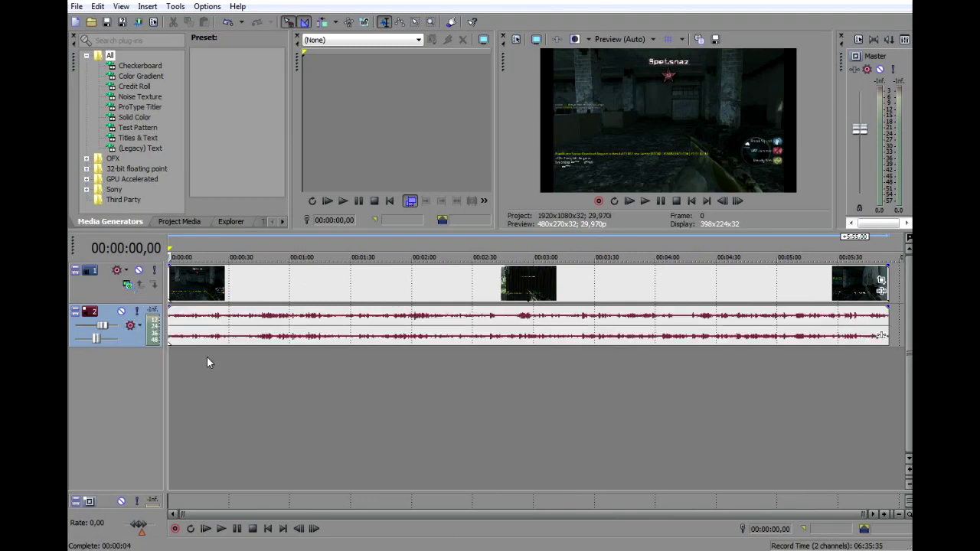
Preview the gameplay clip at normal speed from about 00:05:13, pause it and set the cursor near 00:00:57.
left_click(847, 336)
left_click(804, 337)
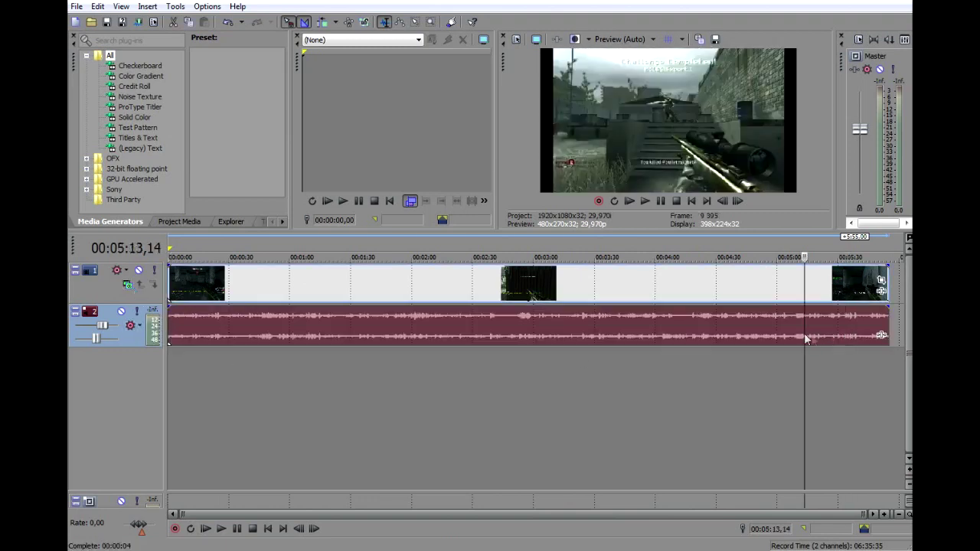
key("space")
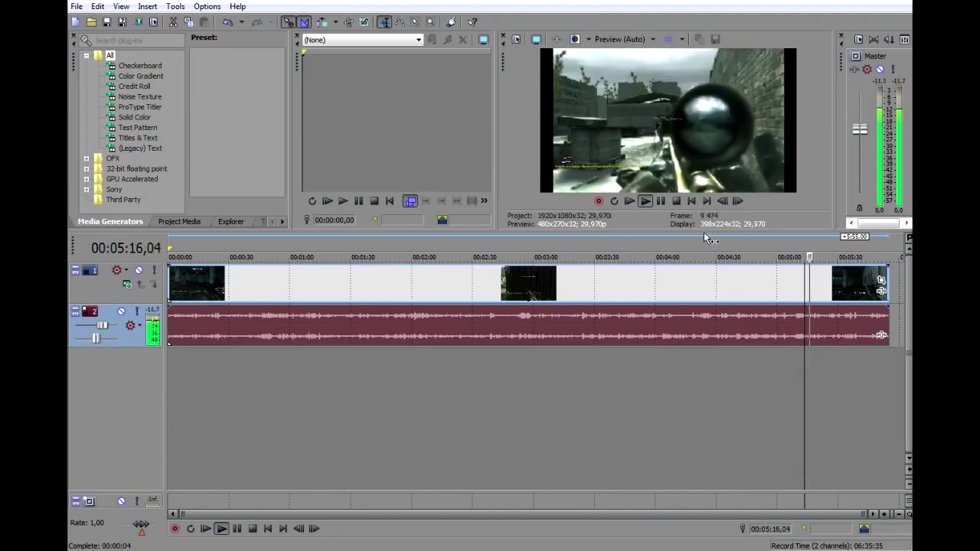
left_click(661, 202)
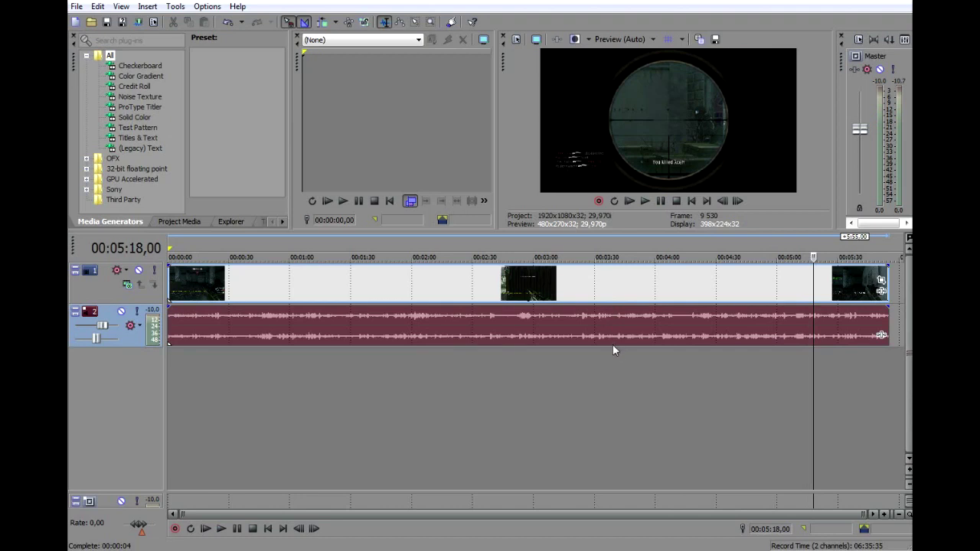
left_click(284, 315)
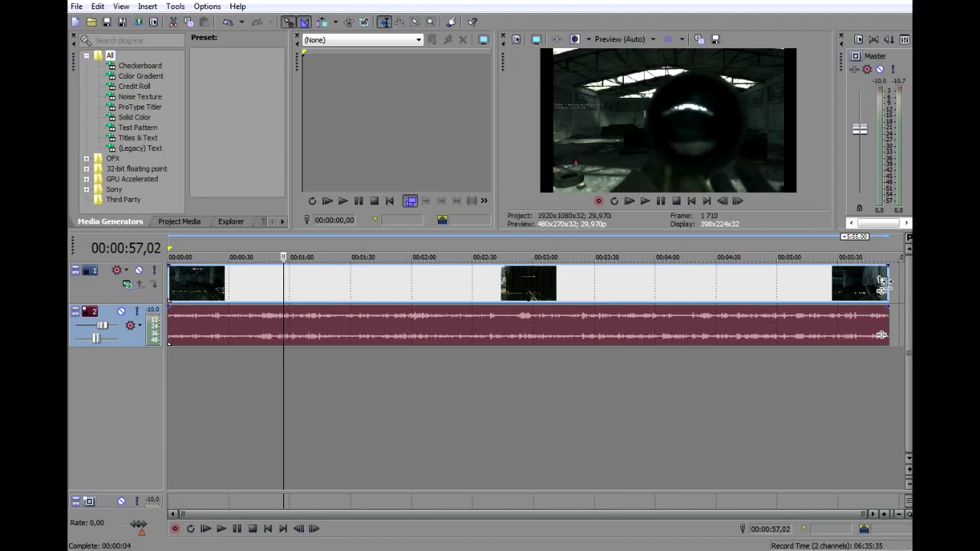
Speed up the clip by compressing its end to about 00:01:28 on the timeline.
left_click_drag(882, 290, 94, 283)
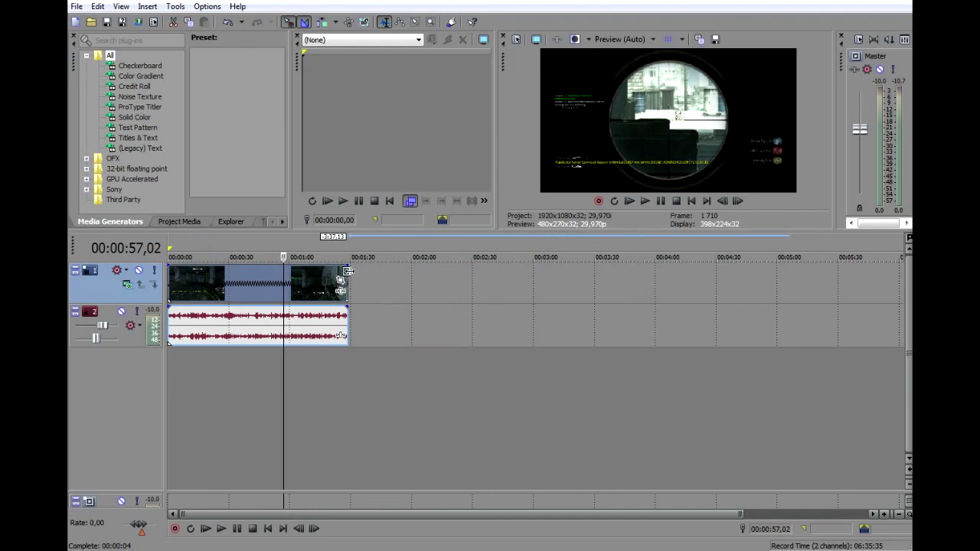
left_click(348, 274)
Play the sped-up clip from its beginning to check the faster playback, and stop it.
left_click(321, 294)
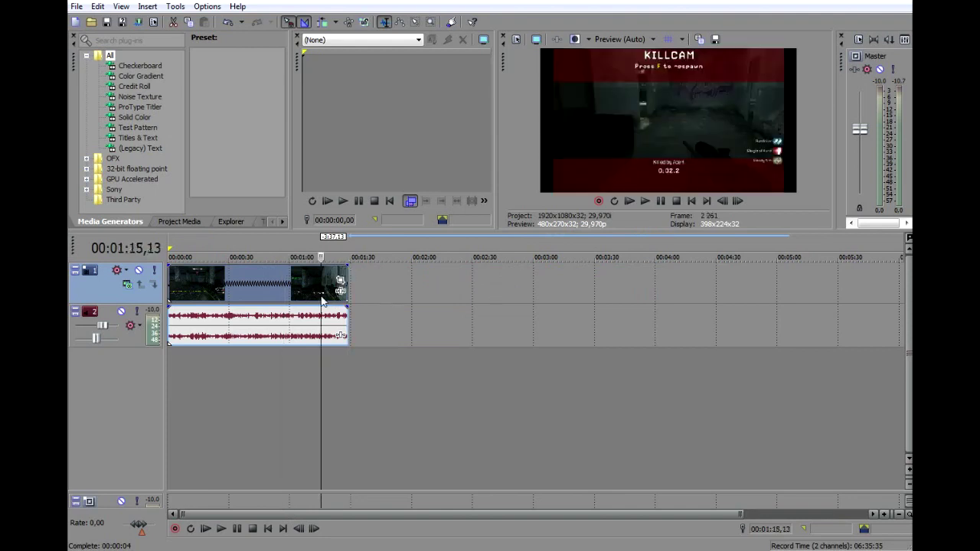
left_click(303, 323)
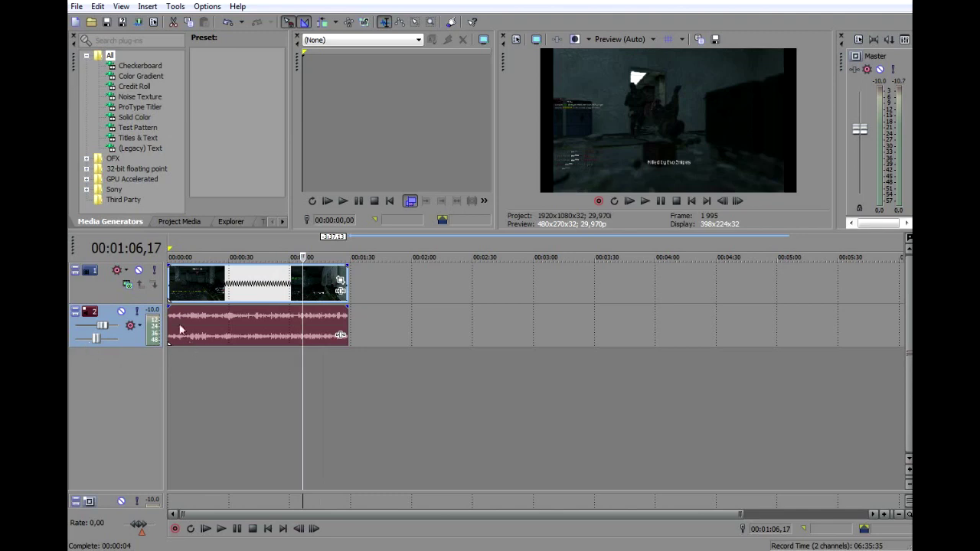
left_click(169, 319)
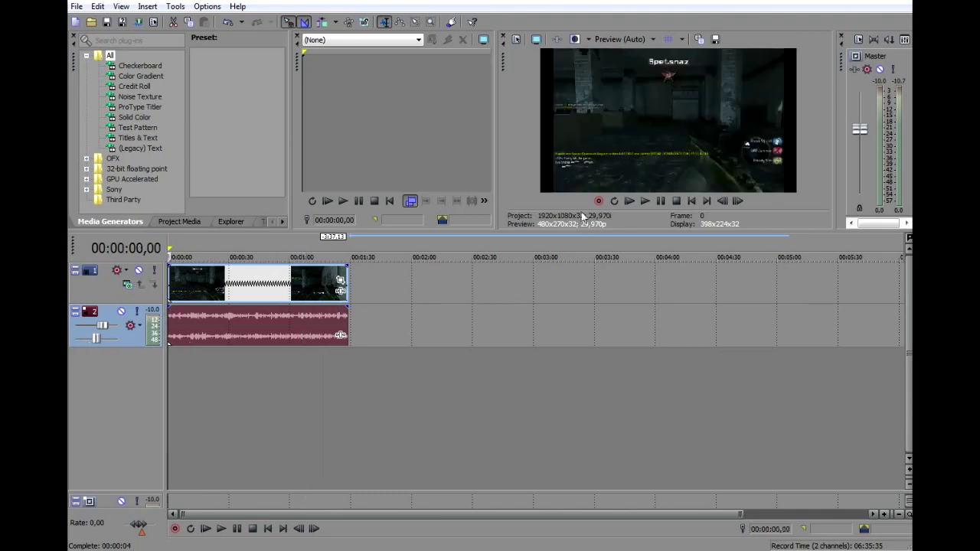
left_click(648, 203)
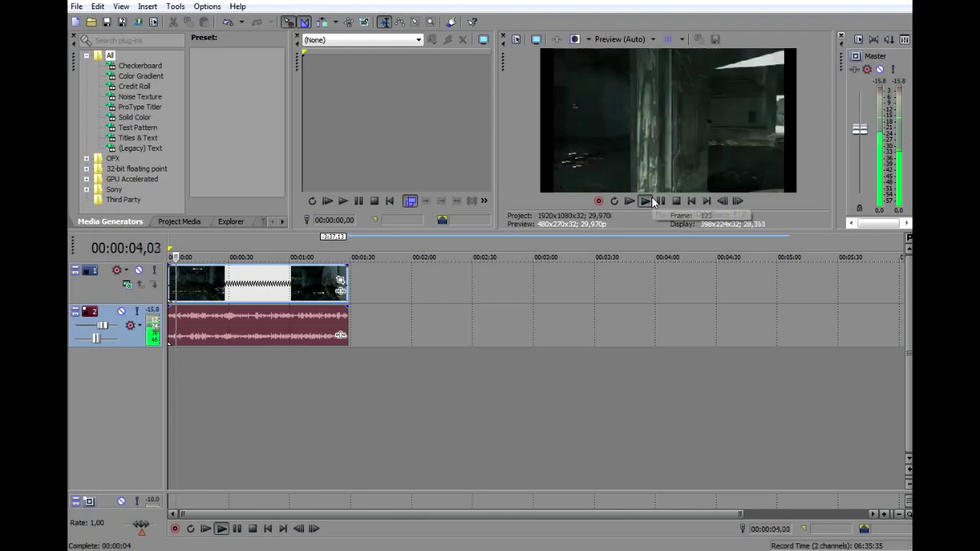
left_click(650, 202)
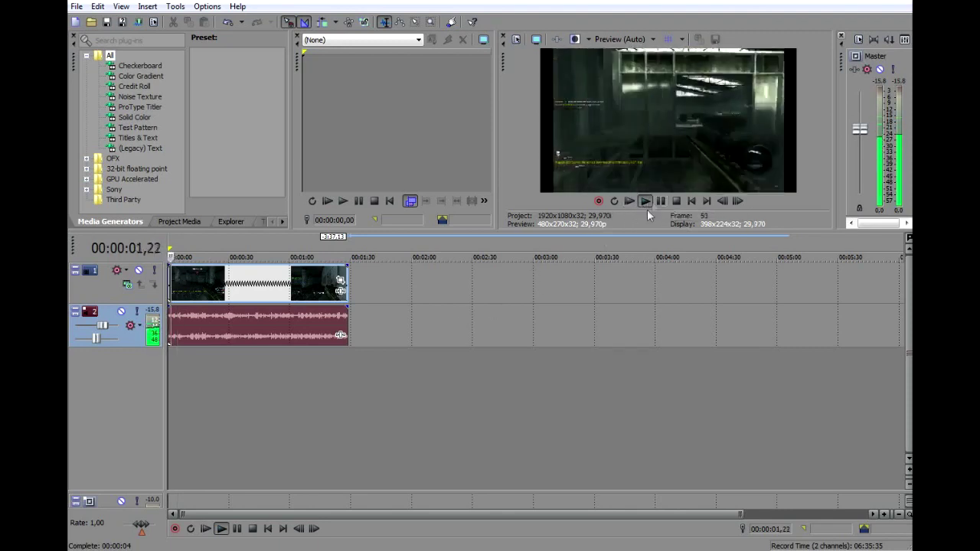
left_click(661, 201)
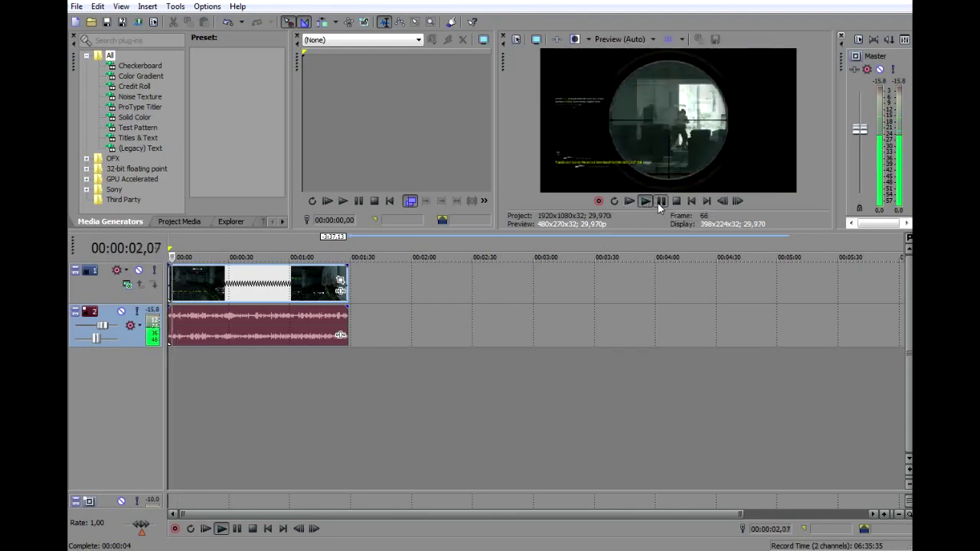
double_click(357, 298)
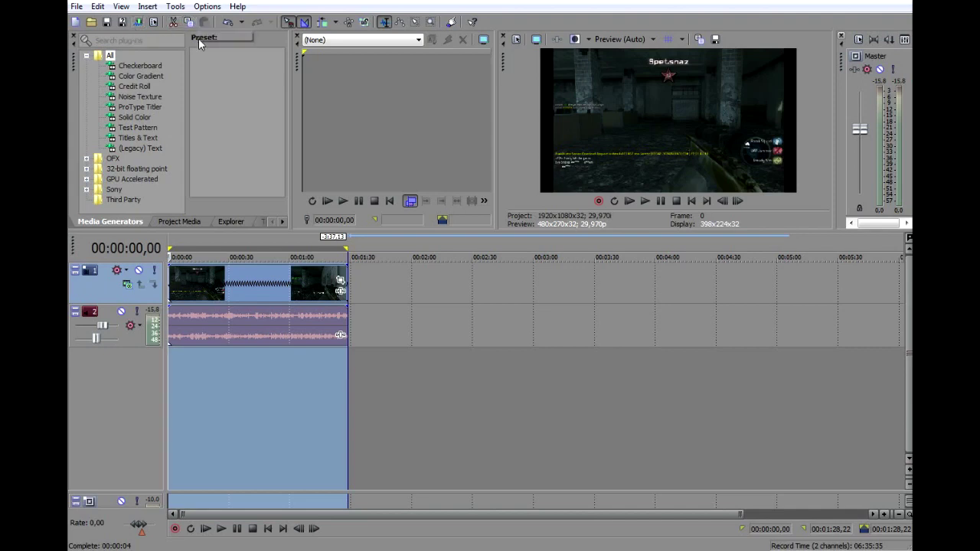
left_click(281, 314)
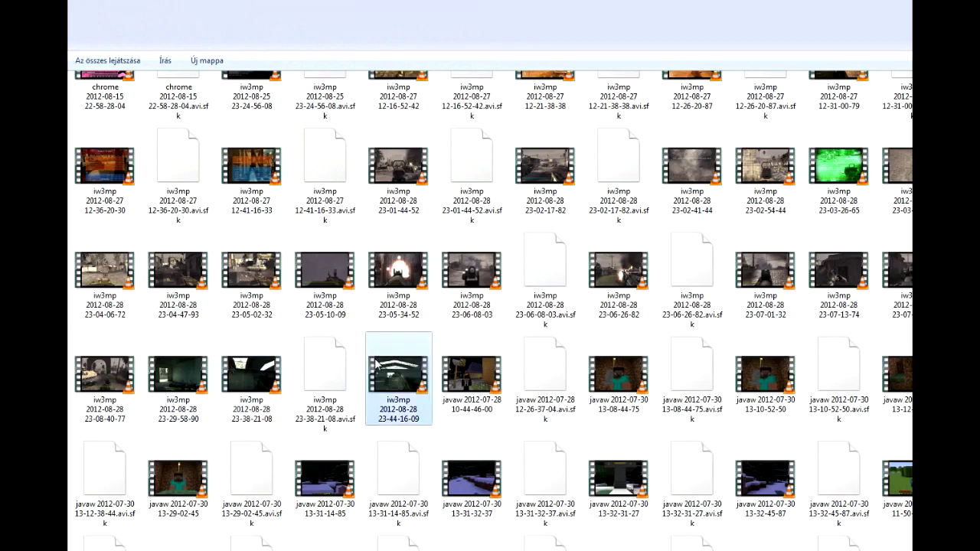
scroll(377, 362, "down", 1)
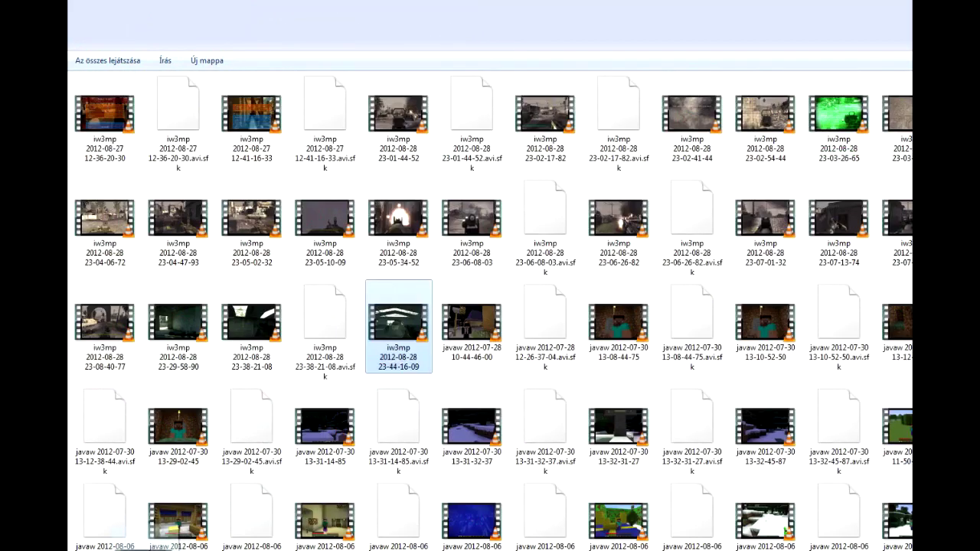
scroll(377, 362, "down", 2)
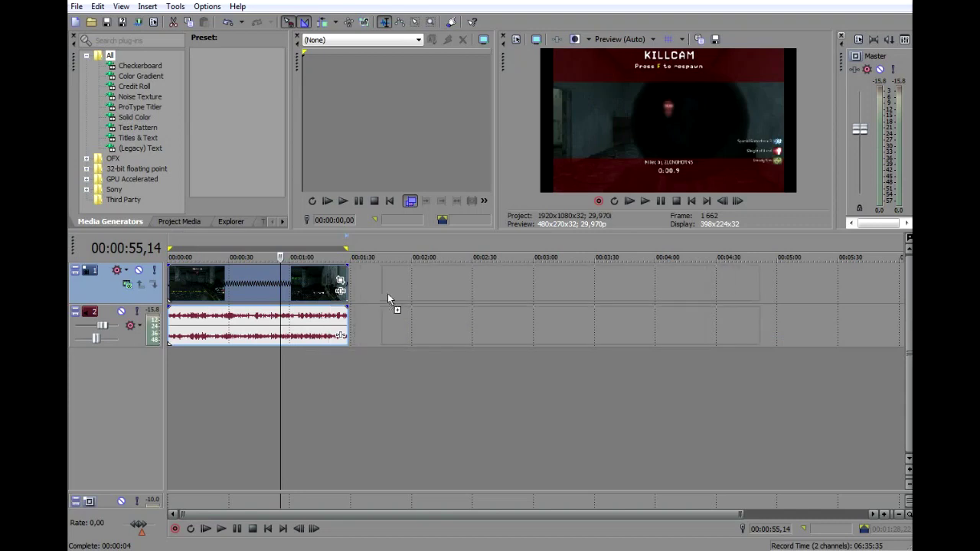
left_click_drag(365, 298, 356, 295)
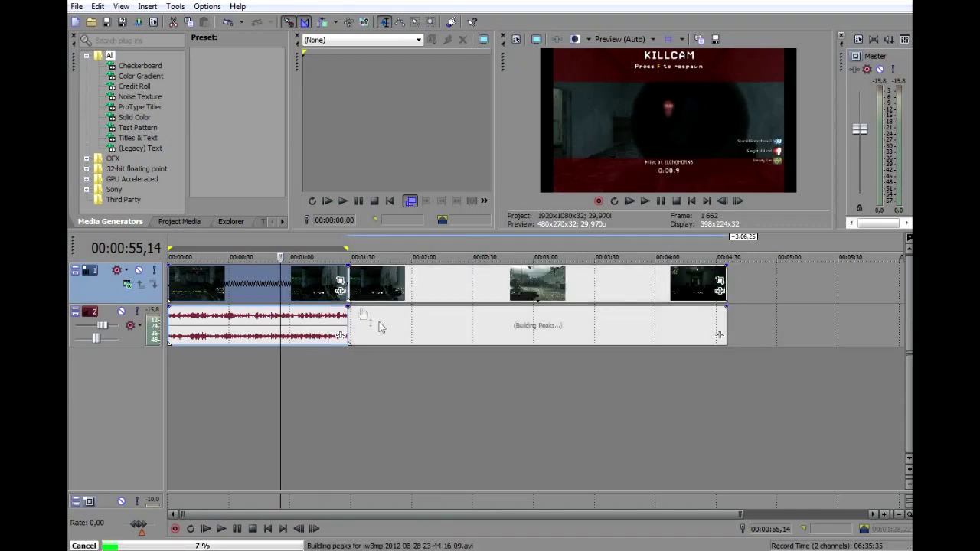
Slow down the second clip by stretching its end to just before 00:14:00 on the timeline.
scroll(467, 335, "down", 1)
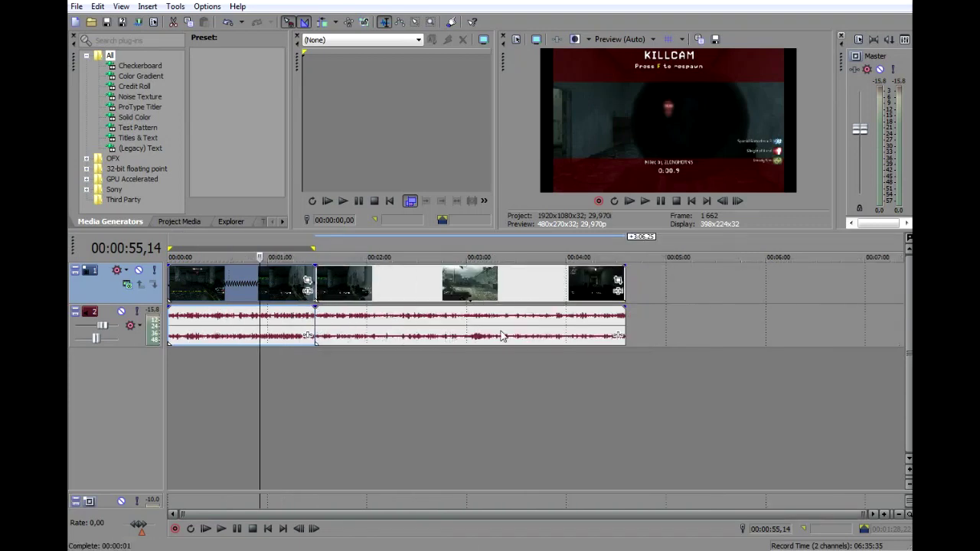
left_click_drag(624, 278, 841, 279)
left_click_drag(701, 282, 760, 272)
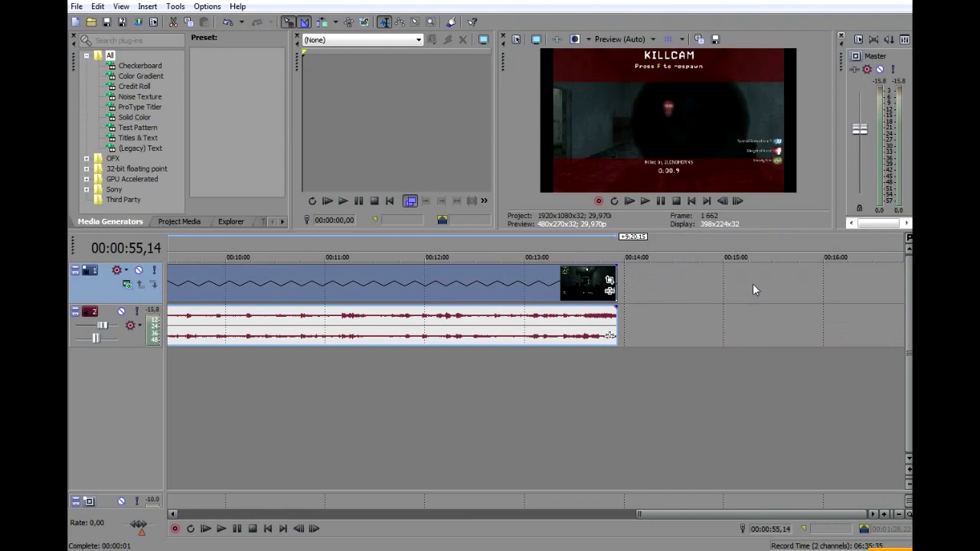
scroll(754, 289, "down", 3)
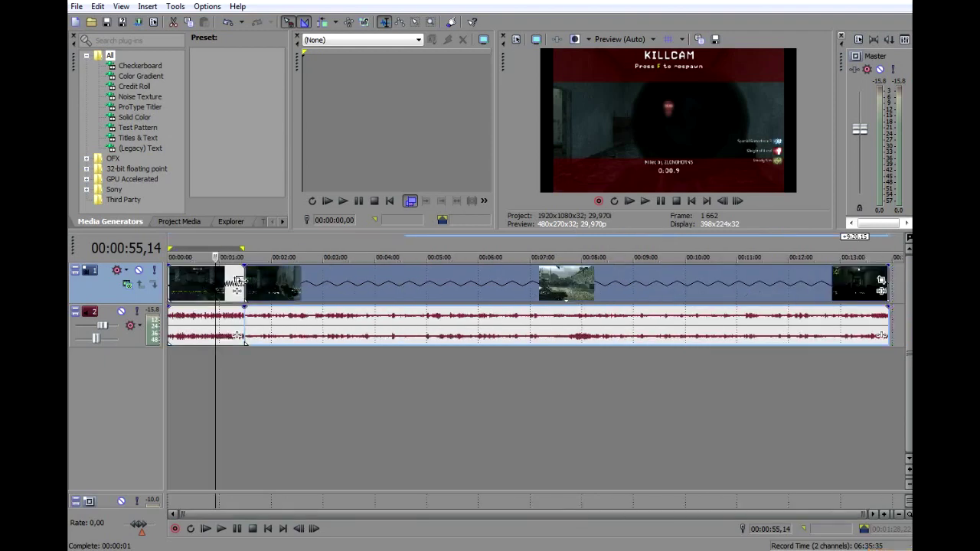
Play the timeline from just before the join between the clips to check the slowed-down second clip.
left_click(242, 285)
key("space")
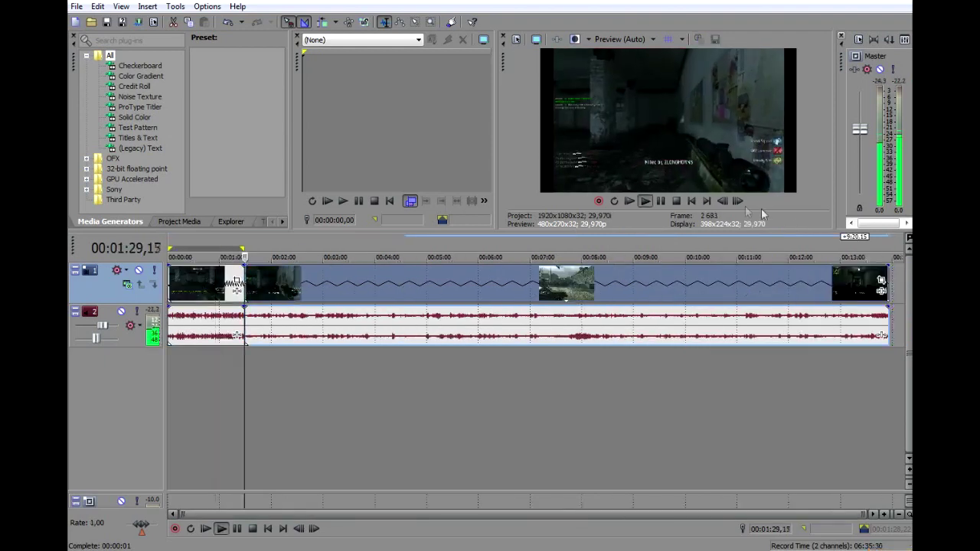
left_click(661, 202)
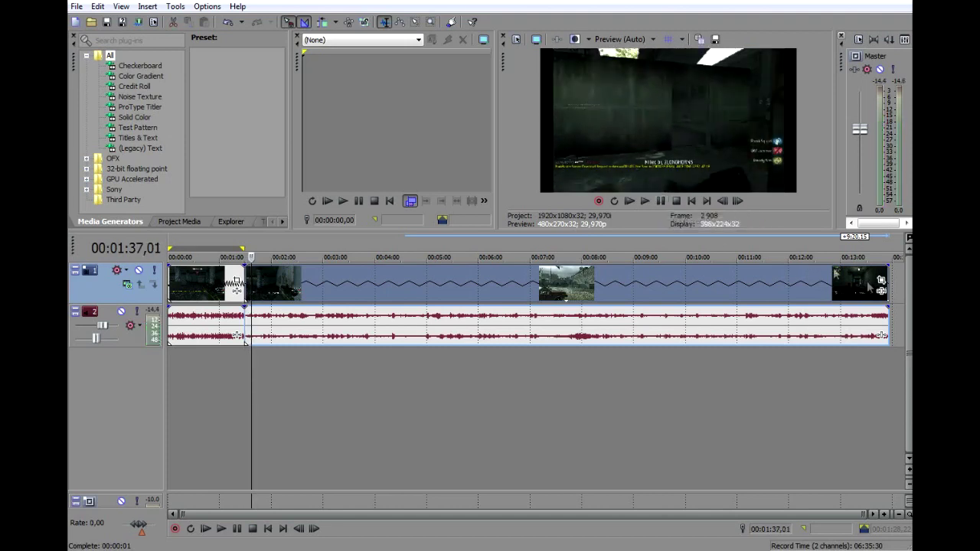
left_click(645, 200)
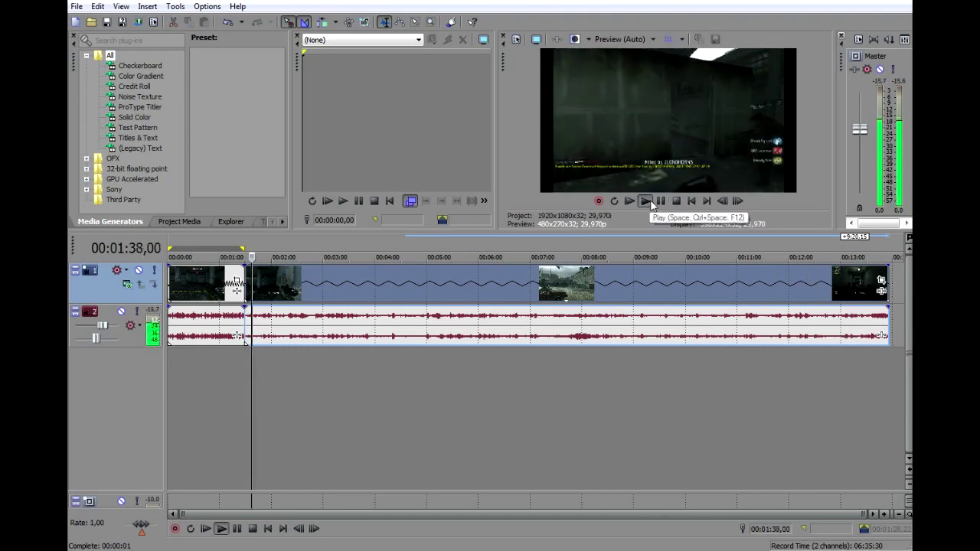
Stop the playback and insert an empty video track above the gameplay track.
left_click(660, 201)
left_click(896, 290)
right_click(897, 289)
left_click(903, 314)
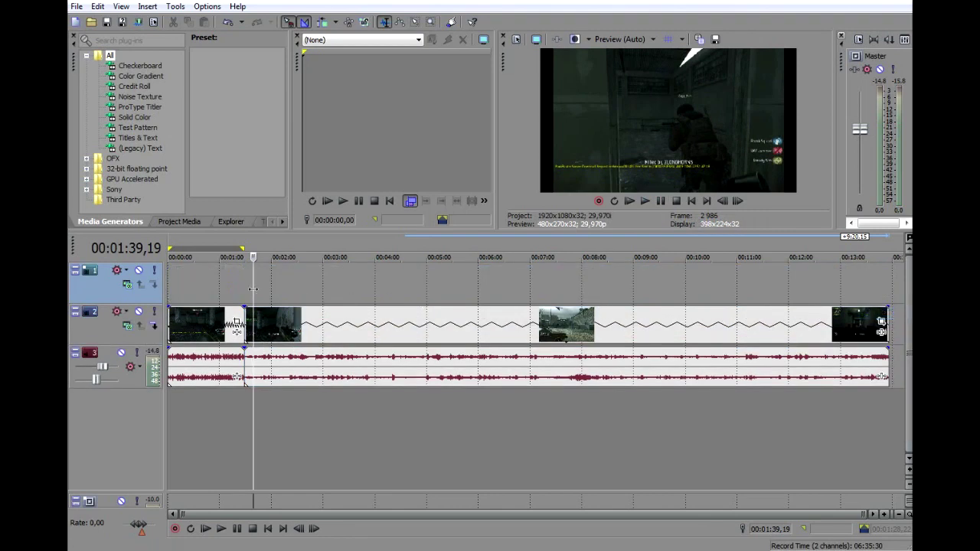
Add a (Legacy) Text event with the Default Text preset to the empty track at the join between the two clips.
left_click(249, 295)
left_click(244, 300)
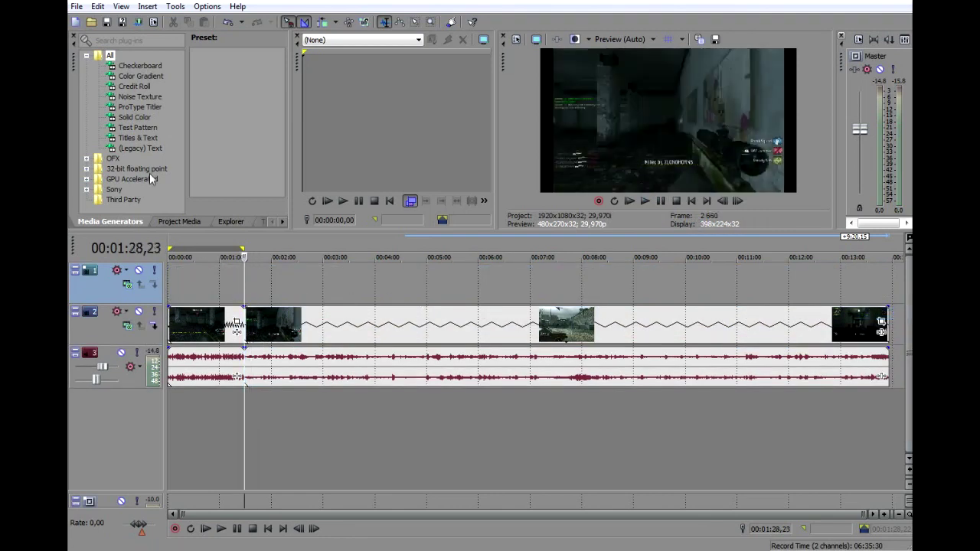
left_click(128, 149)
left_click_drag(257, 282, 253, 279)
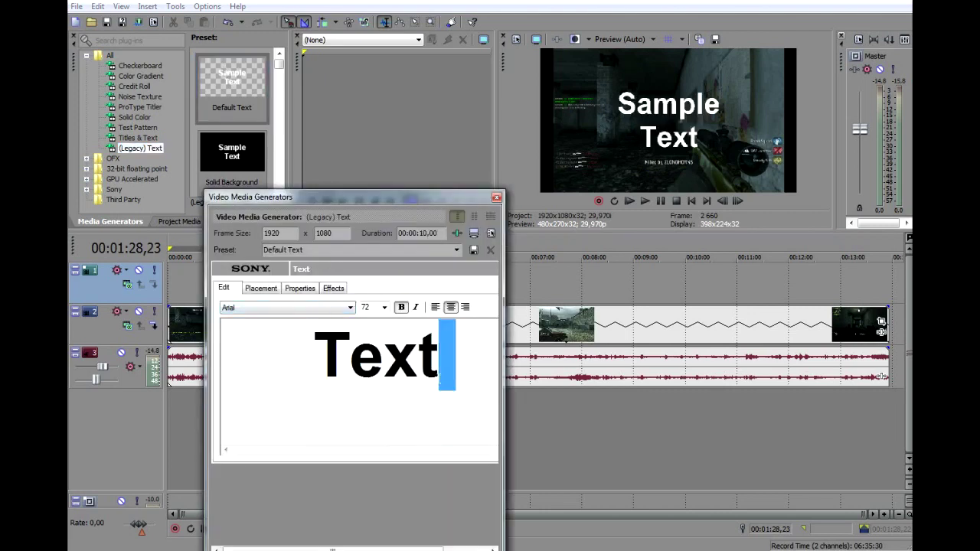
Replace the sample text of the title with "Lassítás".
key("BackSpace")
type("Lassí")
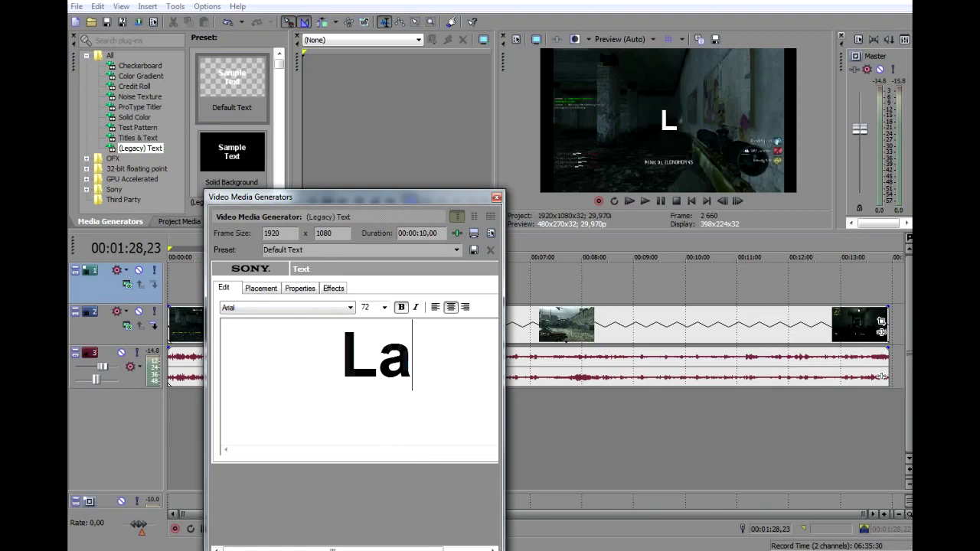
key("super")
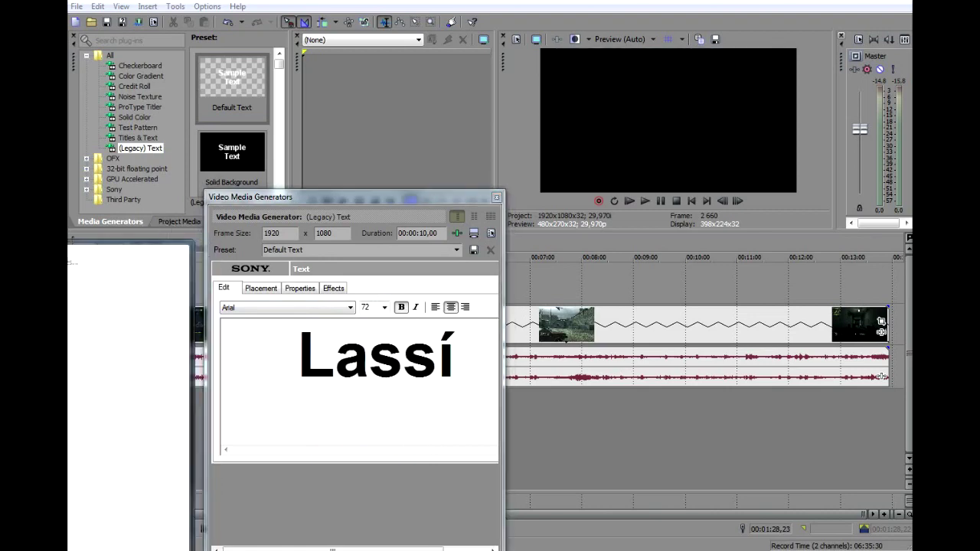
left_click(455, 360)
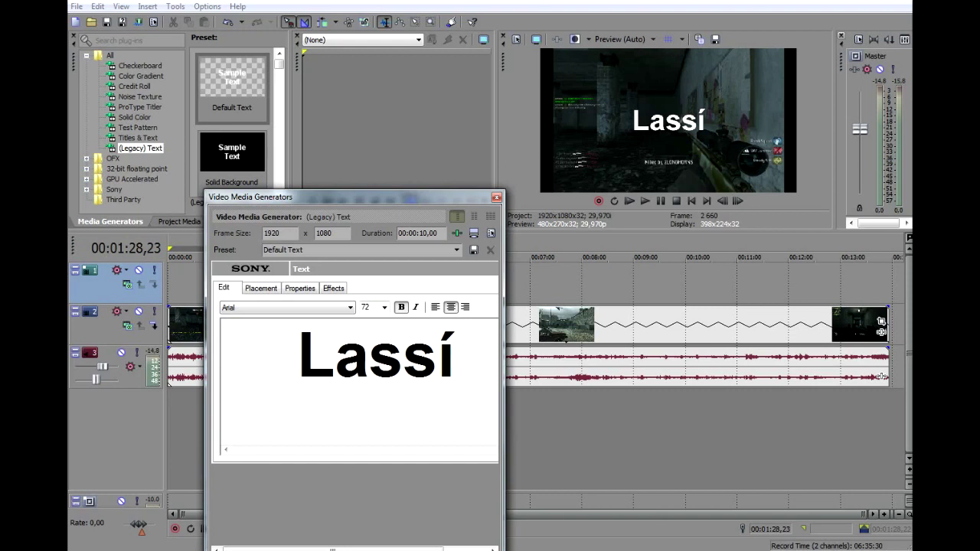
type("tás")
Set the title's font size to 28 and its text colour to red, and close the text generator.
double_click(395, 360)
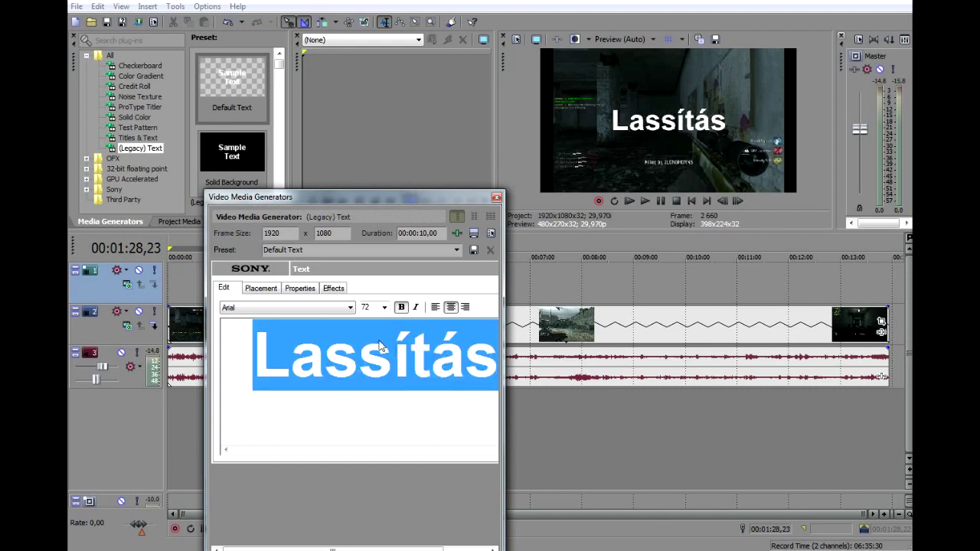
left_click(384, 307)
left_click(371, 426)
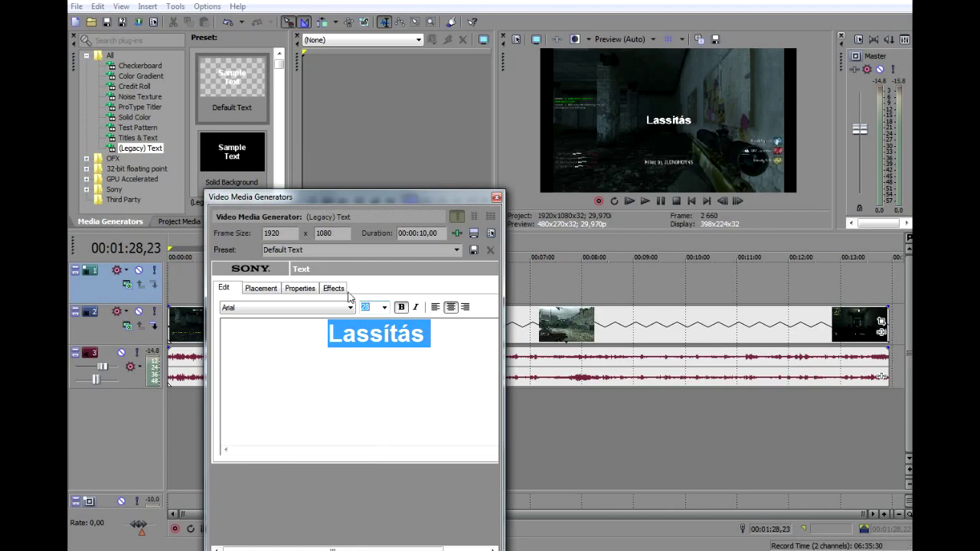
left_click(261, 289)
left_click(299, 289)
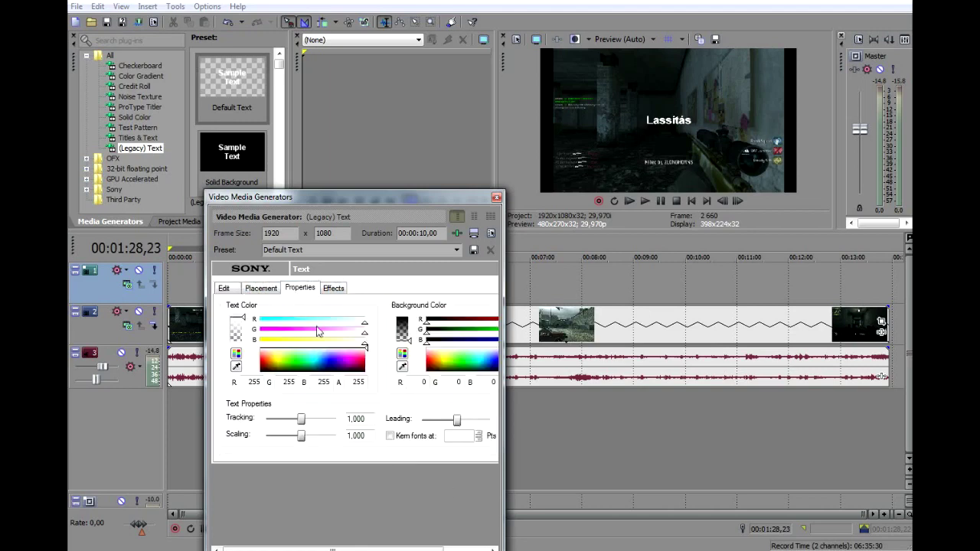
left_click(364, 358)
left_click(496, 198)
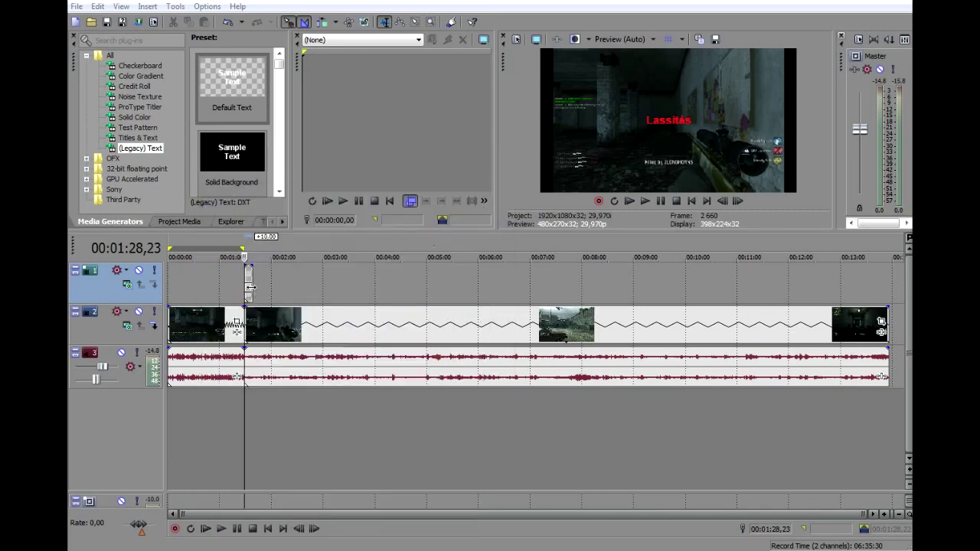
Extend the title event's end to about 00:03:27 and move its text to the frame's upper-right corner with Event Pan/Crop.
left_click_drag(250, 279, 343, 285)
left_click(306, 294)
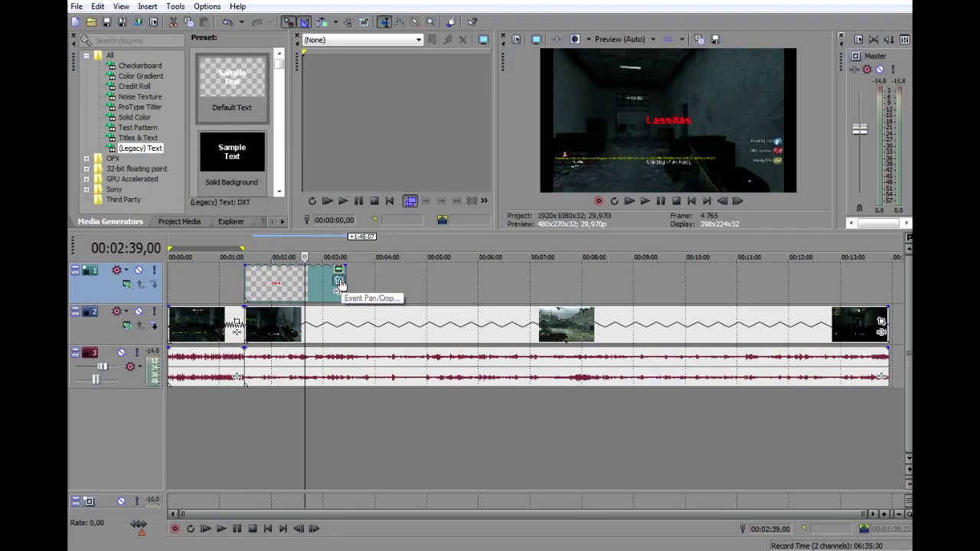
left_click(338, 280)
scroll(577, 399, "down", 6)
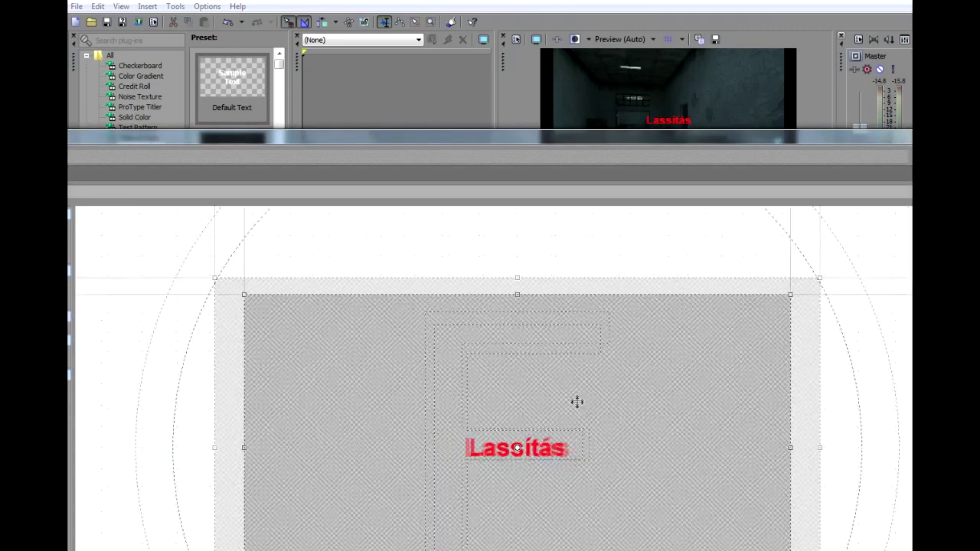
left_click_drag(588, 410, 489, 473)
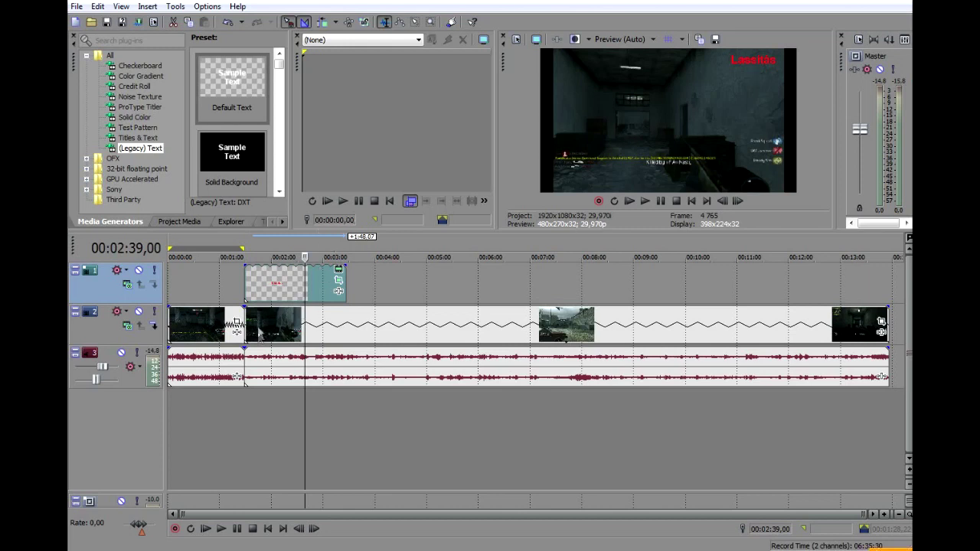
Split the slowed-down second clip at 00:02:39,23 and 00:02:56,05.
left_click(257, 331)
double_click(257, 331)
left_click(259, 330)
left_click(262, 331)
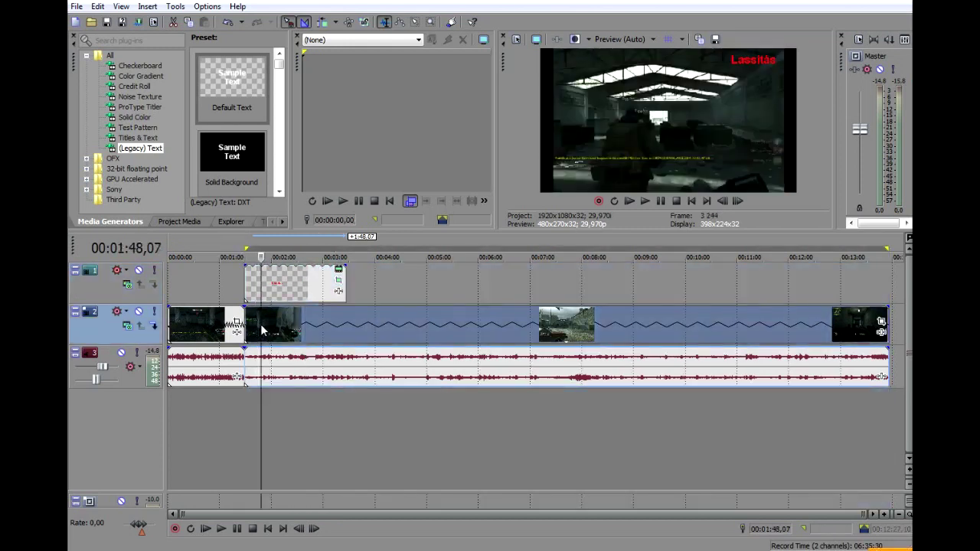
left_click(306, 331)
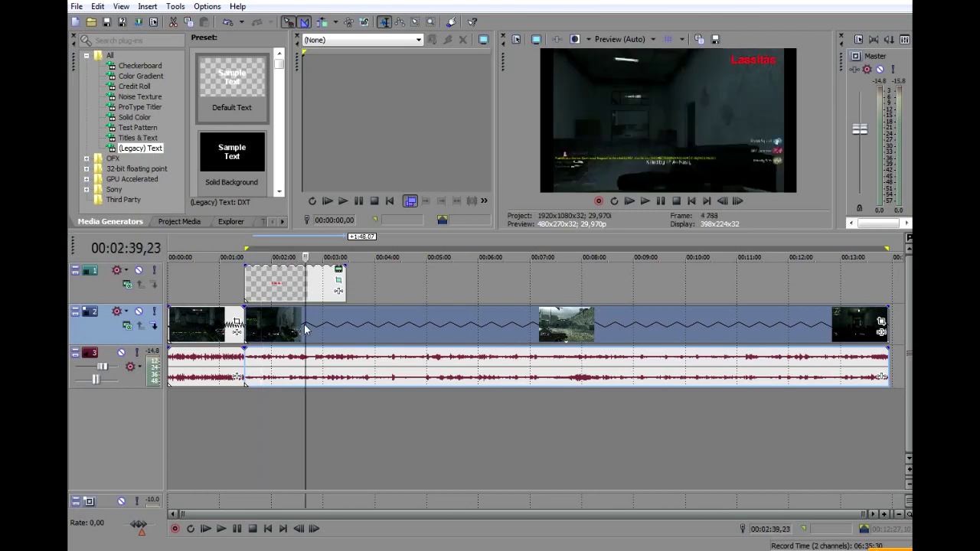
key("s")
left_click(320, 332)
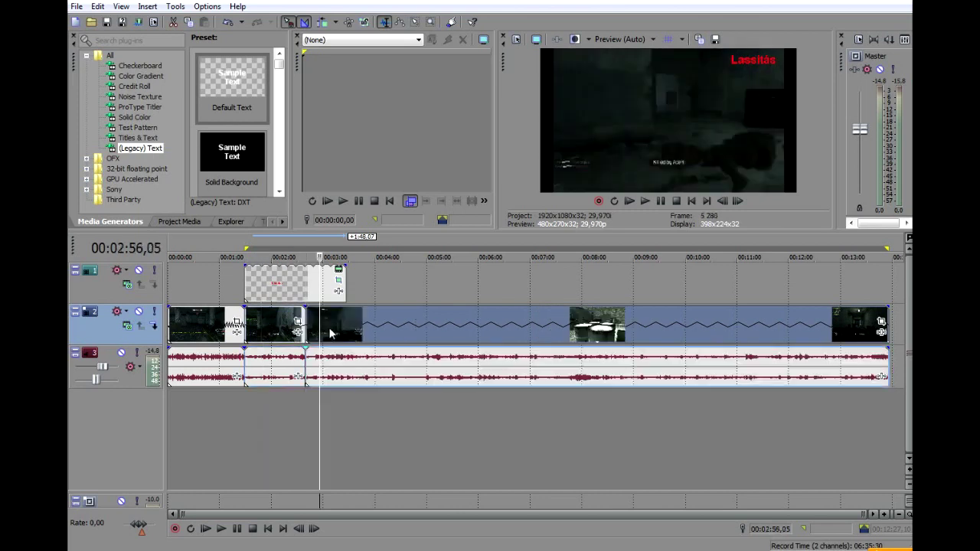
key("s")
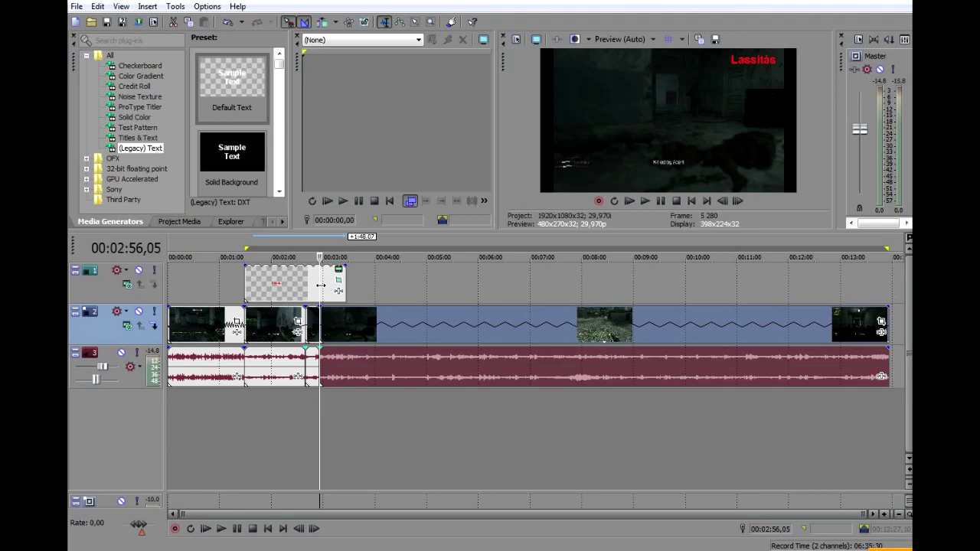
Split the title event at the same two points as the clip beneath, 00:02:56,05 and 00:02:39,23.
left_click(315, 288)
left_click(306, 291)
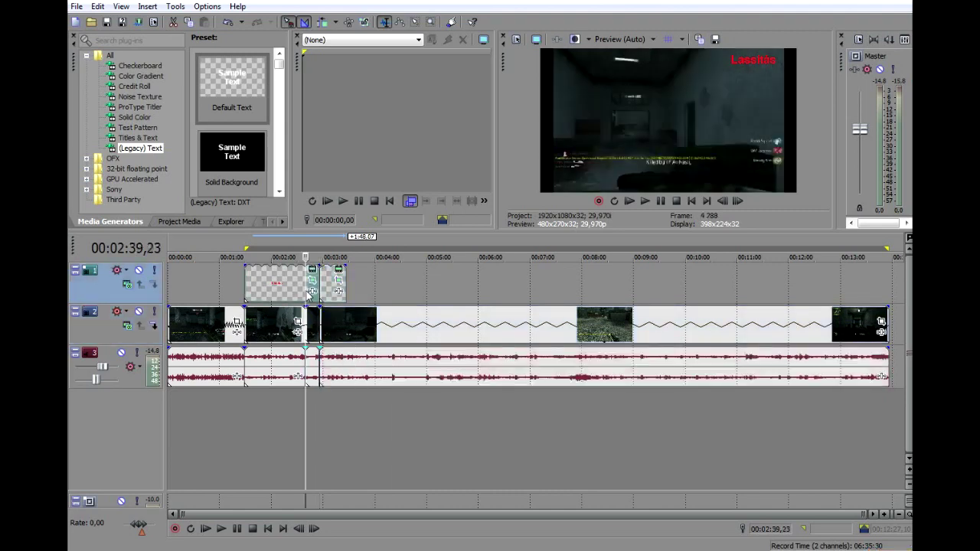
key("s")
left_click(310, 291)
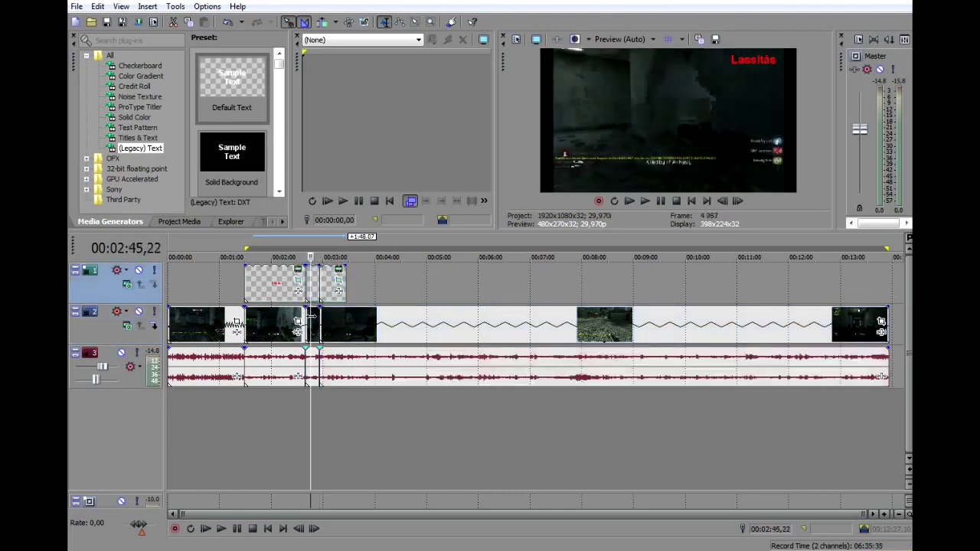
Move the short section cut from the second clip onto the first clip at about 00:00:29 and split the first clip at the section's edges.
left_click_drag(310, 315, 205, 331)
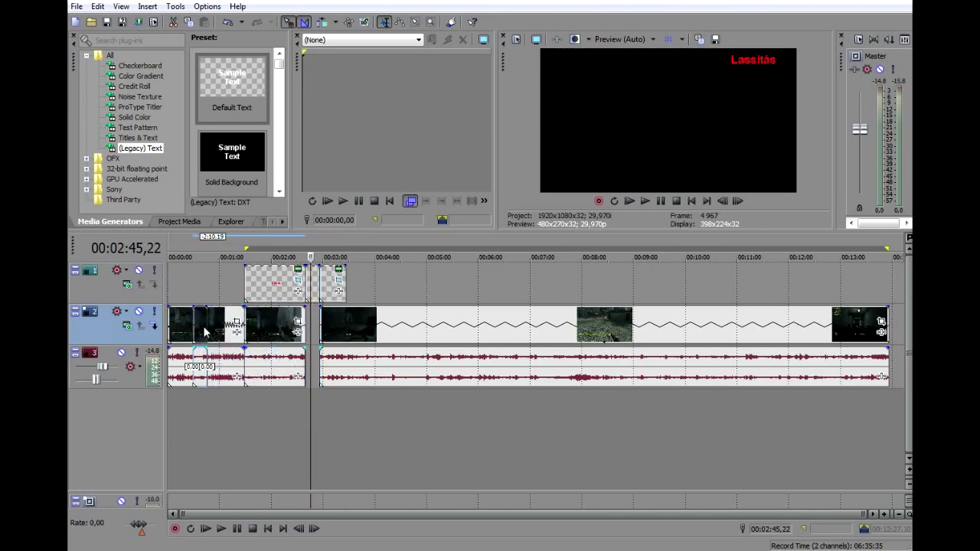
left_click(191, 320)
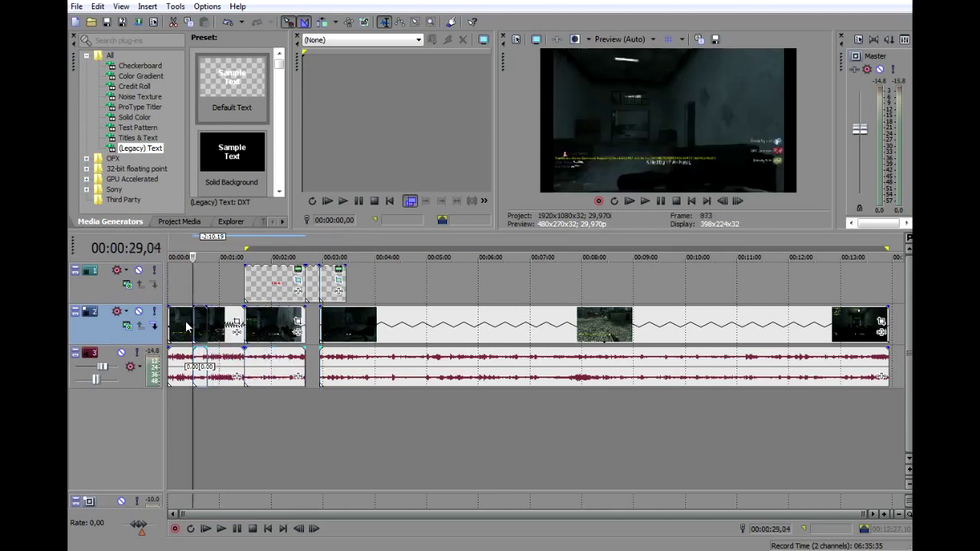
left_click(187, 322)
left_click(193, 322)
left_click(213, 328)
left_click(212, 328)
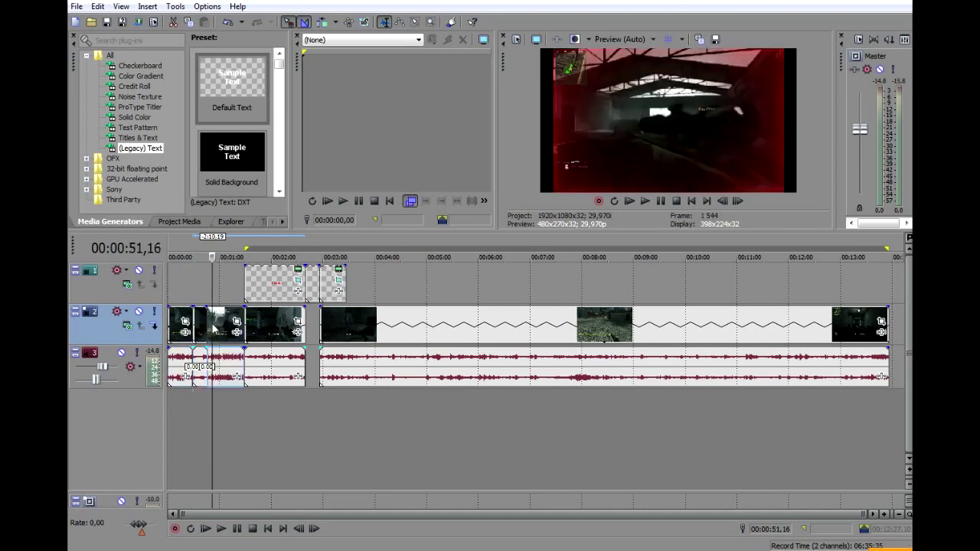
left_click(207, 329)
left_click(213, 330)
Replace the first clip's footage under the moved section with that section, and place the short title piece directly above it.
left_click_drag(199, 321, 204, 284)
left_click(201, 314)
key("Delete")
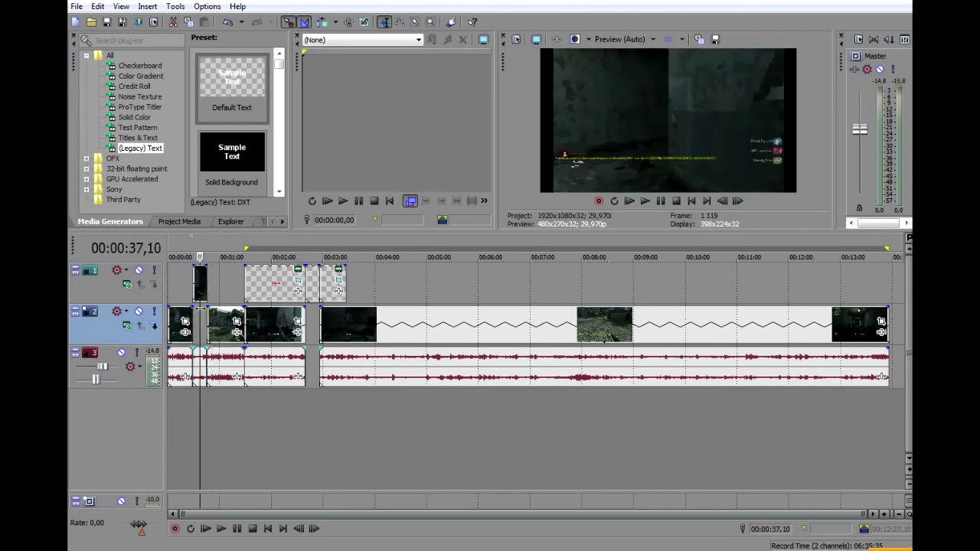
left_click_drag(201, 278, 200, 321)
left_click_drag(325, 284, 200, 284)
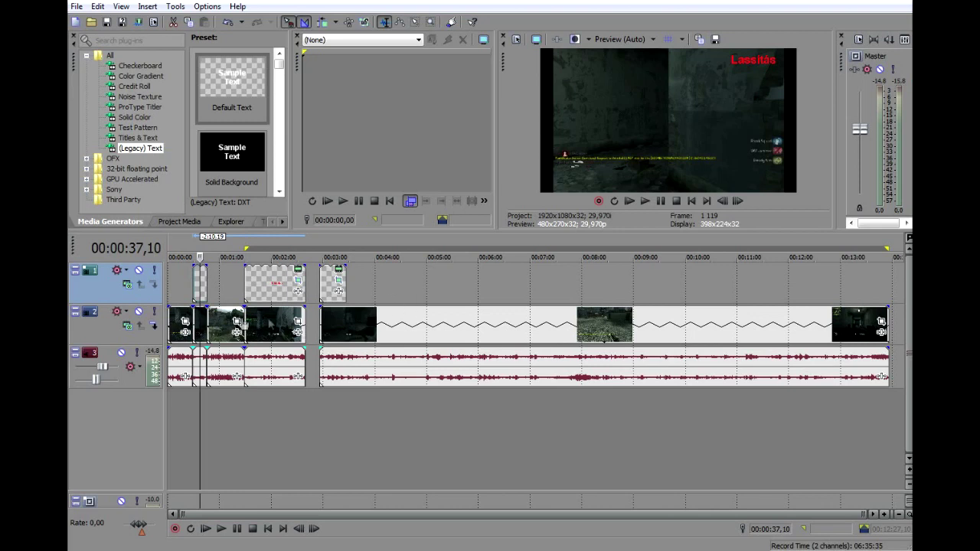
Split the remaining long part of the second clip at 00:08:10,14 and 00:08:27,19.
left_click(396, 335)
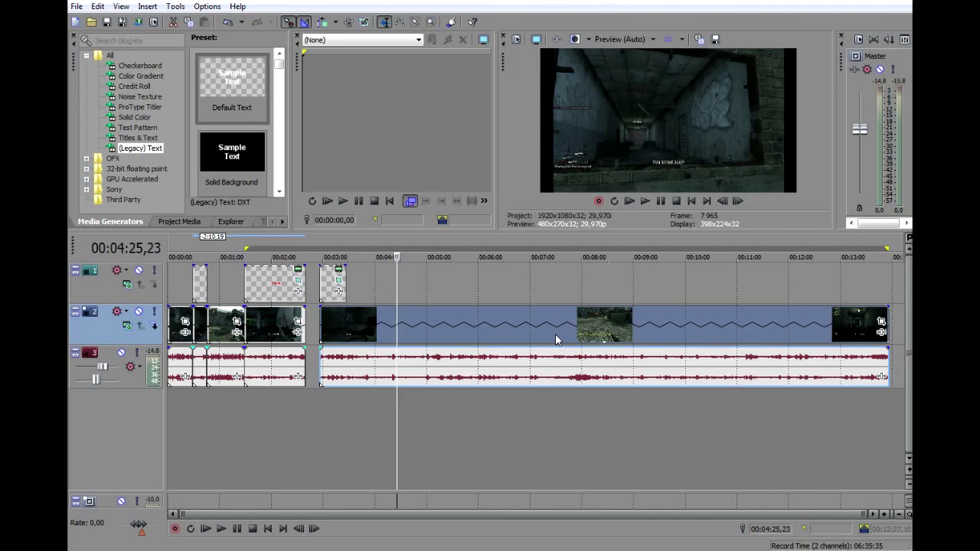
left_click(584, 337)
left_click(616, 337)
left_click(599, 334)
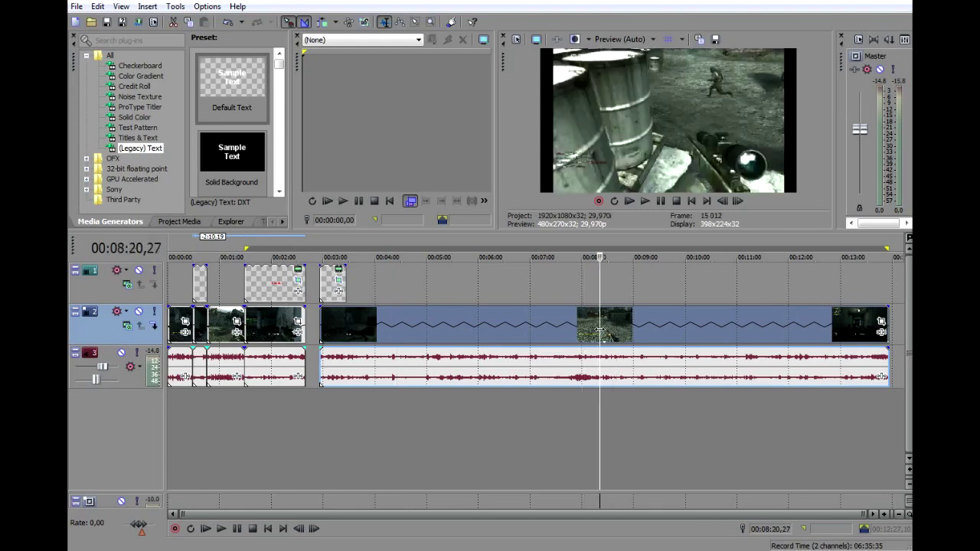
left_click(617, 334)
left_click(591, 334)
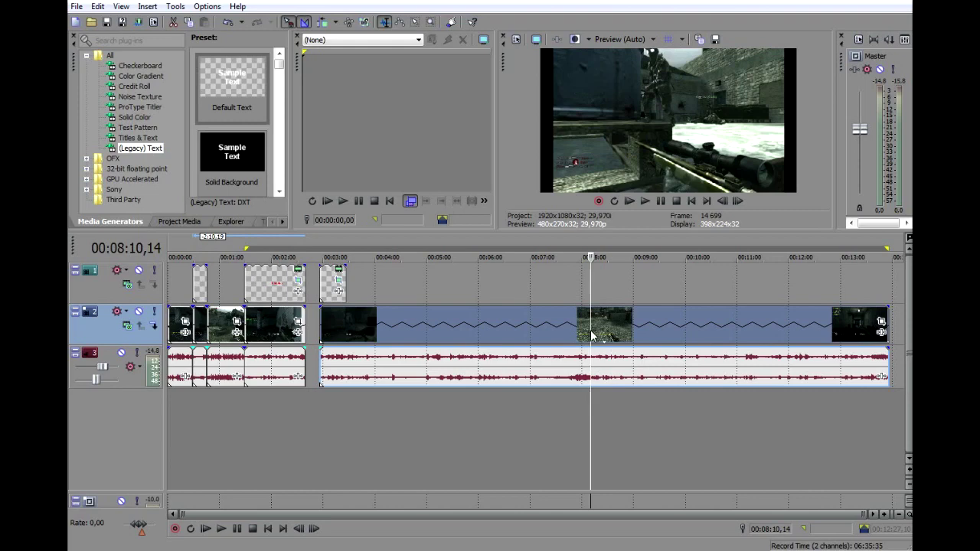
key("d")
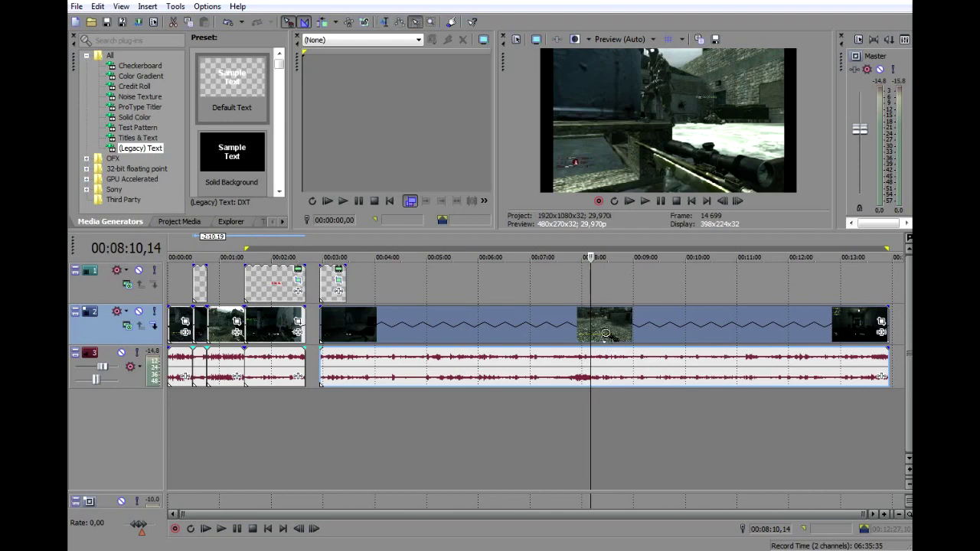
key("s")
left_click(607, 337)
key("s")
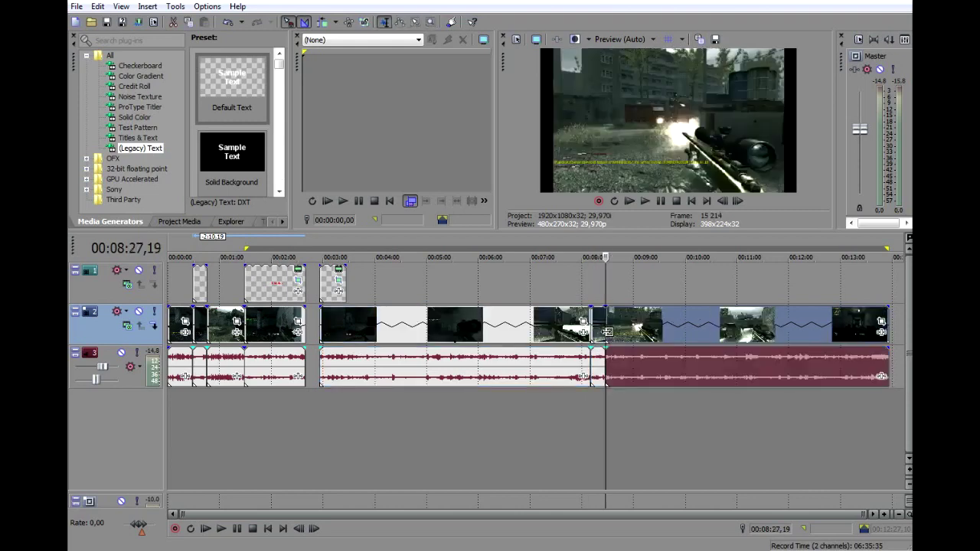
Delete the short section between the last two splits and move the final part back to close the gap.
left_click_drag(632, 335, 662, 332)
left_click_drag(590, 337, 590, 396)
left_click_drag(602, 337, 592, 306)
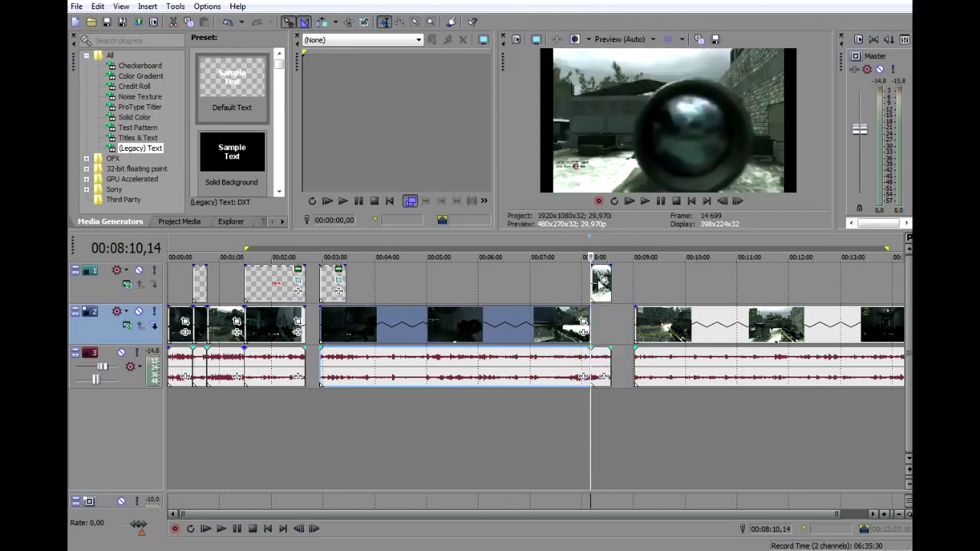
left_click(599, 282)
key("Delete")
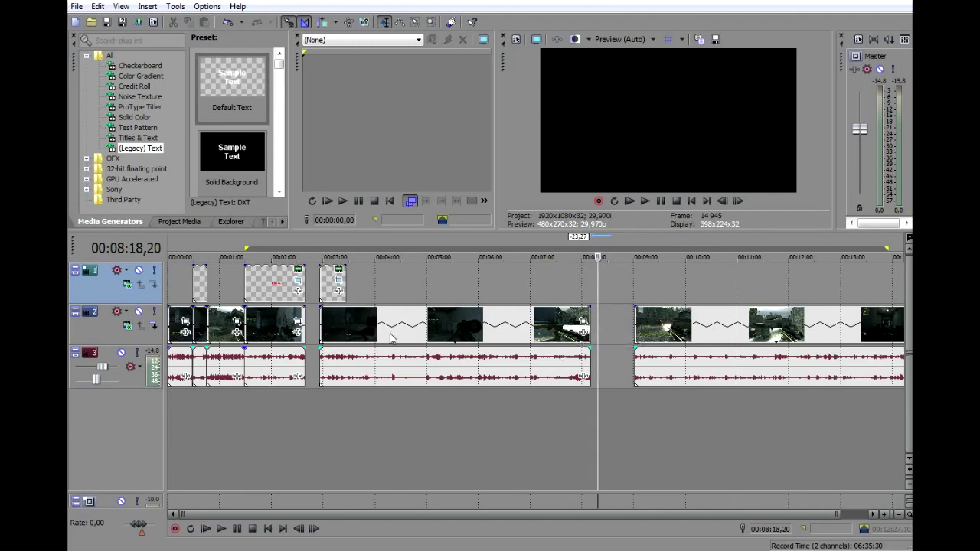
scroll(394, 339, "down", 1)
left_click_drag(749, 366, 708, 366)
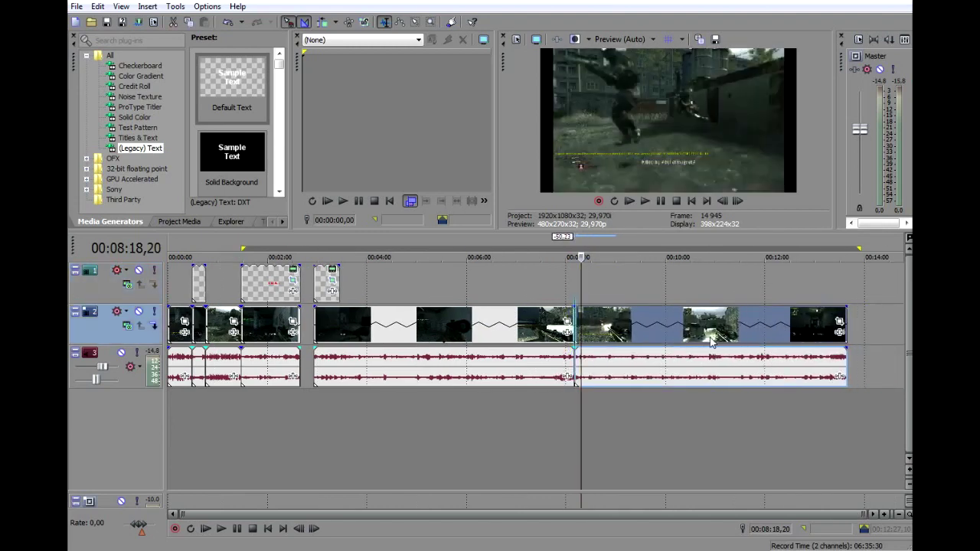
Play the timeline from 00:00:22,16 to check the inserted slow-motion section with its title, and stop it.
left_click(175, 331)
left_click(187, 316)
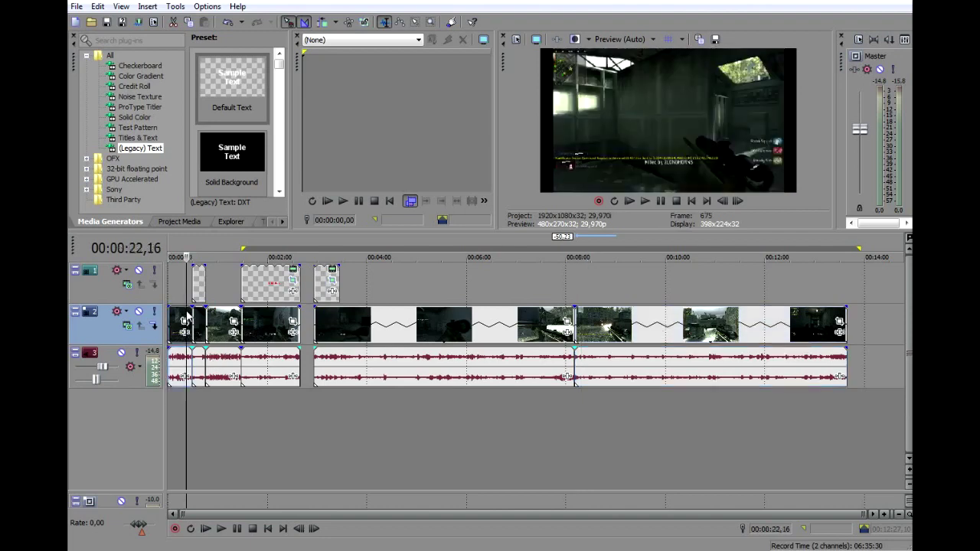
key("space")
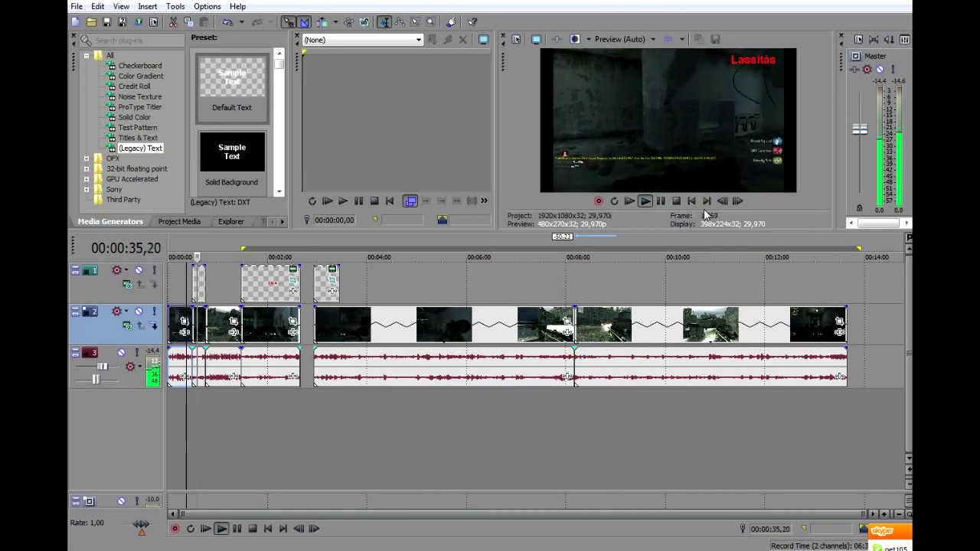
left_click(675, 201)
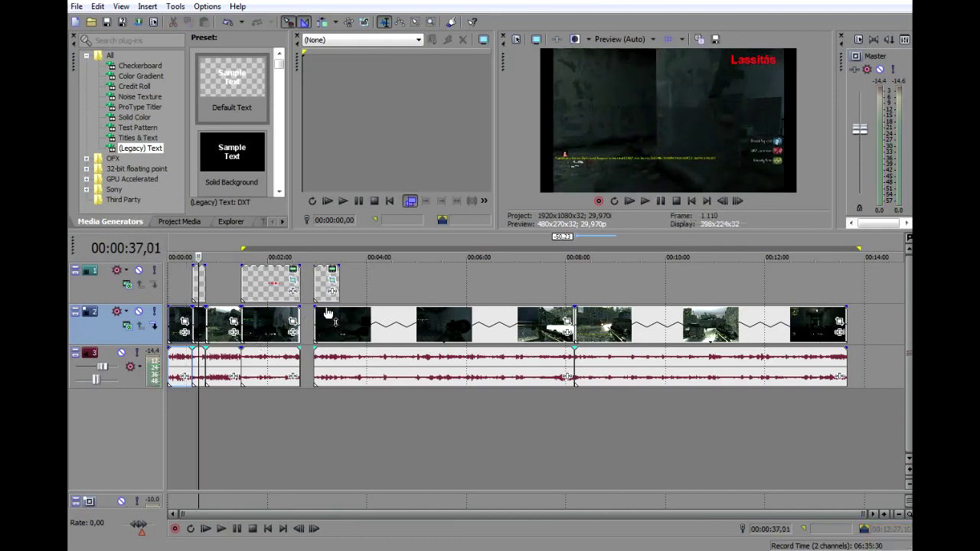
Move the two long parts of the second clip back to close the gap, and shift the last title piece with them.
left_click_drag(329, 316, 319, 327)
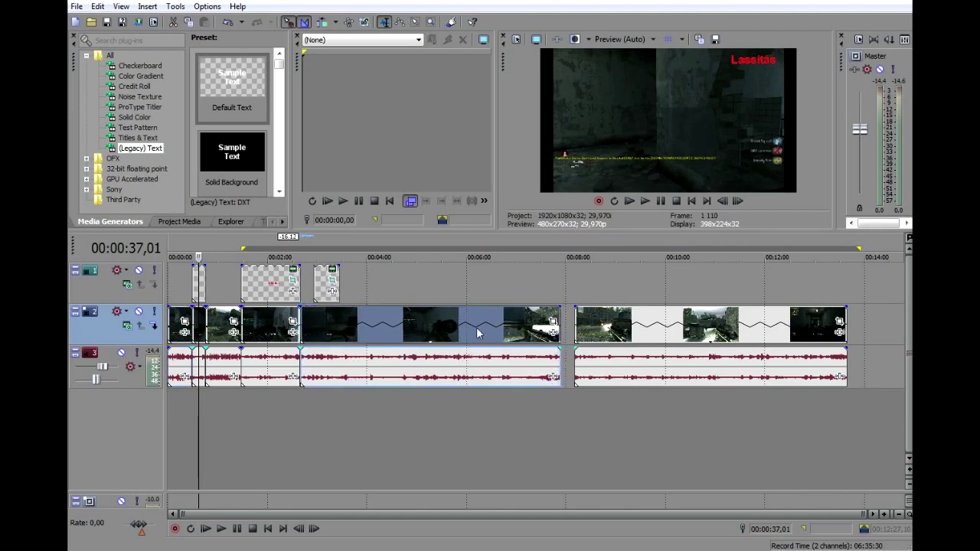
left_click_drag(674, 333, 661, 334)
left_click_drag(325, 295, 322, 289)
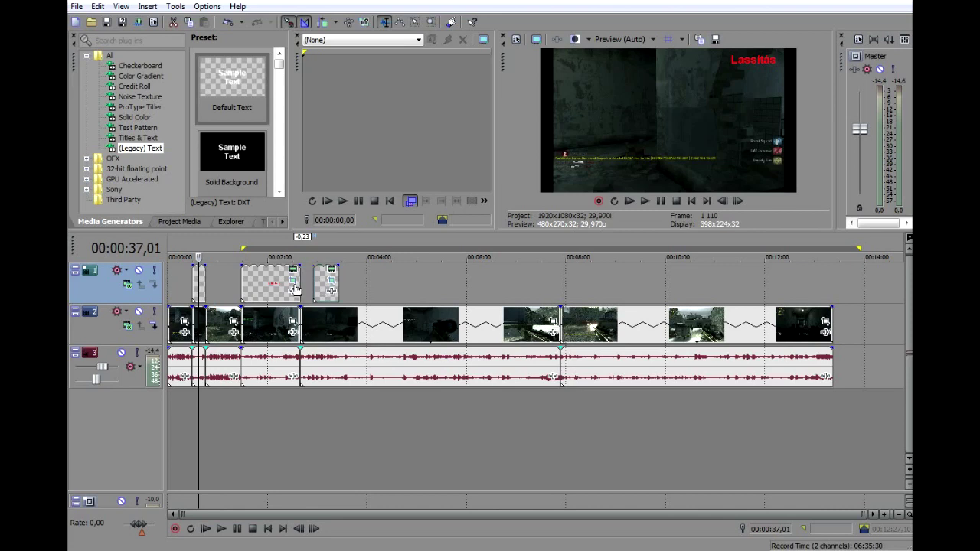
left_click(288, 317)
Extend the last title piece so that it covers the footage up to the end of the final clip.
left_click_drag(328, 288, 834, 297)
left_click(758, 297)
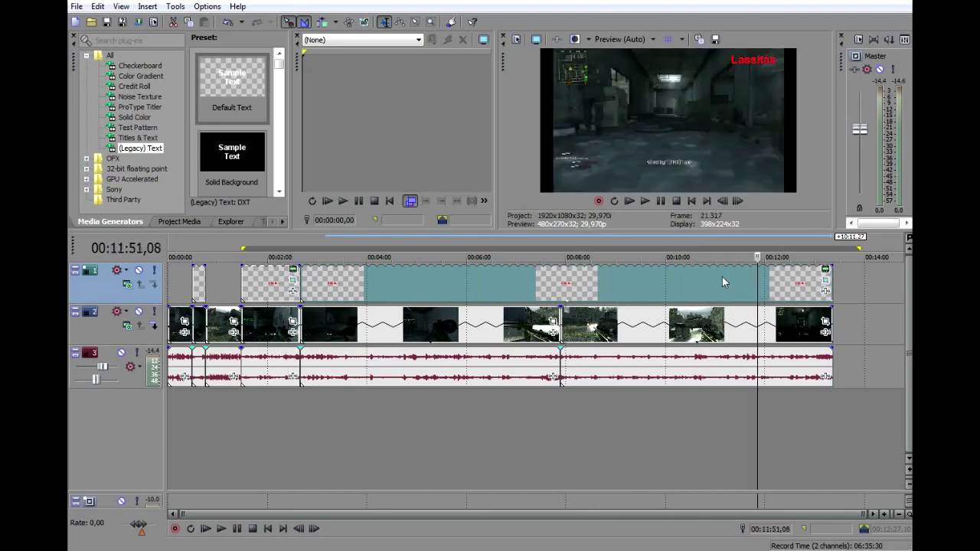
left_click(636, 296)
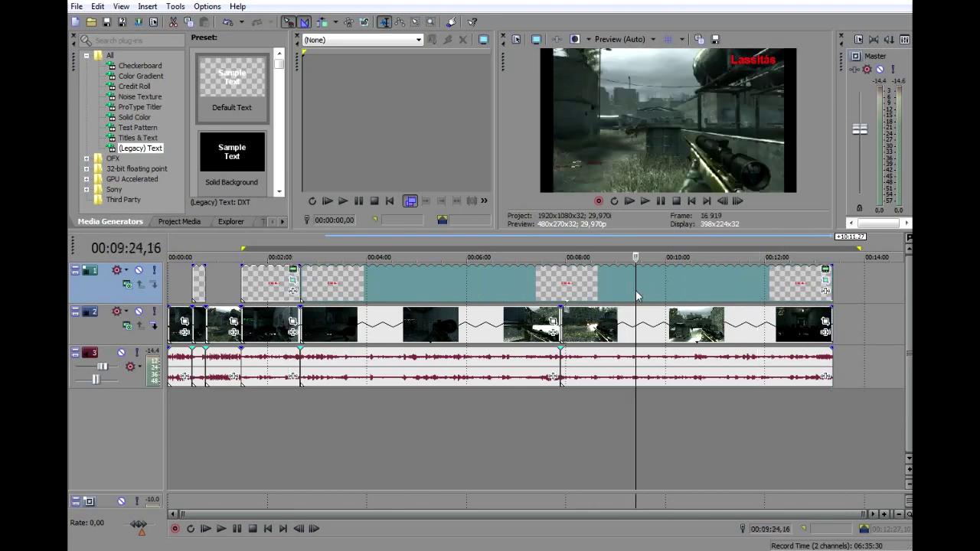
Place the cursor at the end of the final clip and insert three empty video tracks above the title track.
left_click(844, 332)
left_click(838, 331)
left_click(837, 324)
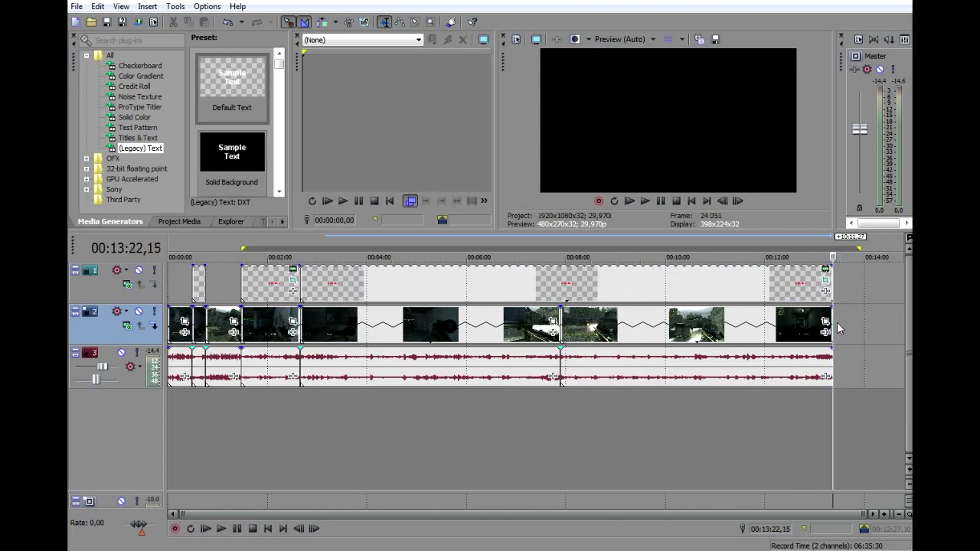
right_click(843, 286)
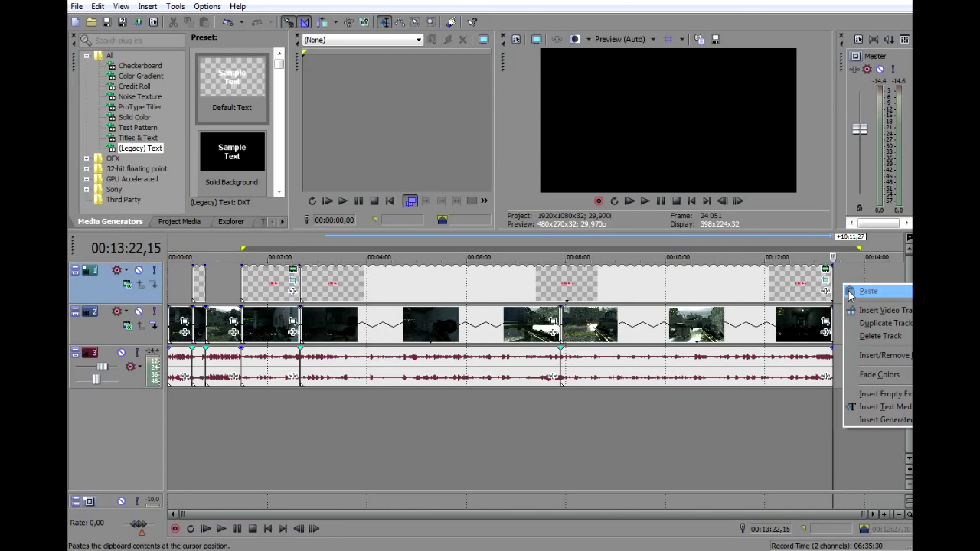
left_click(852, 313)
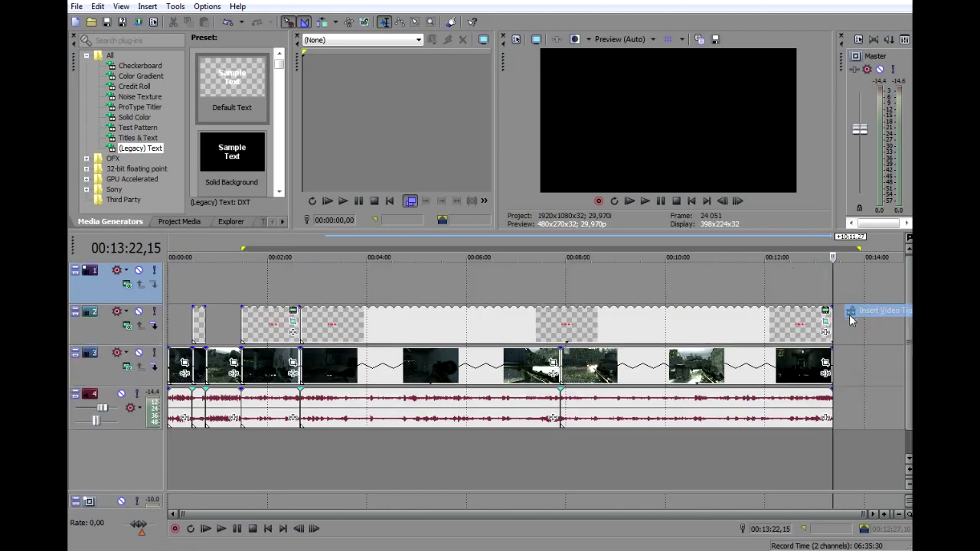
right_click(852, 320)
left_click(870, 360)
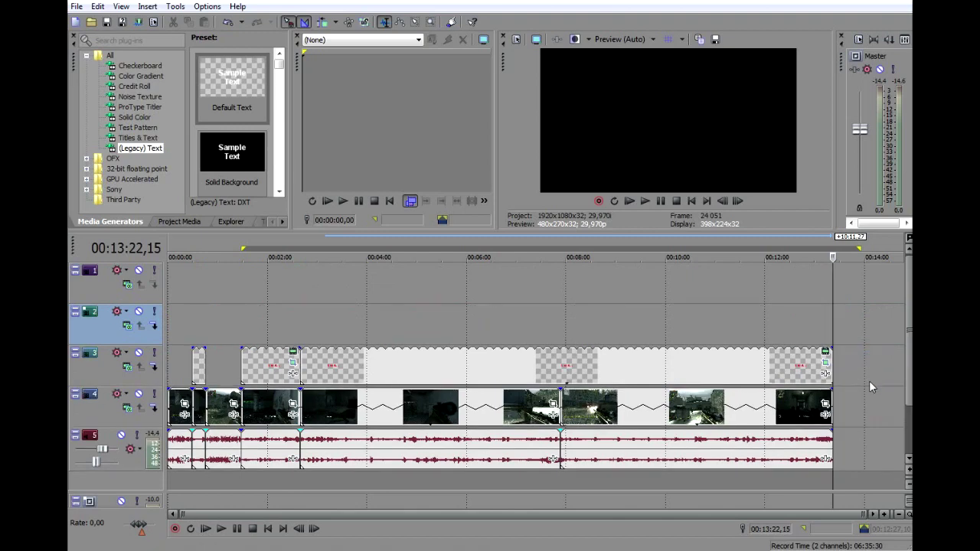
right_click(870, 381)
left_click(881, 419)
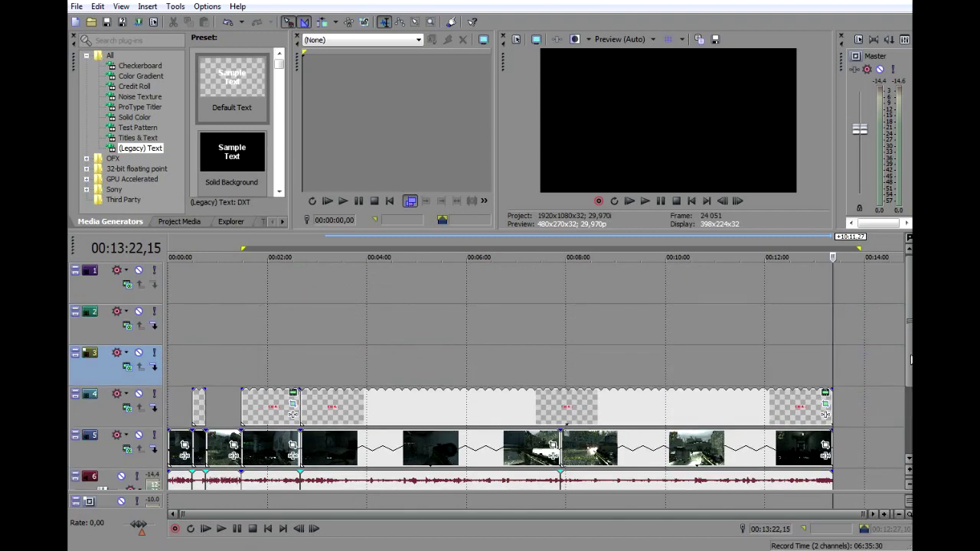
scroll(910, 360, "down", 2)
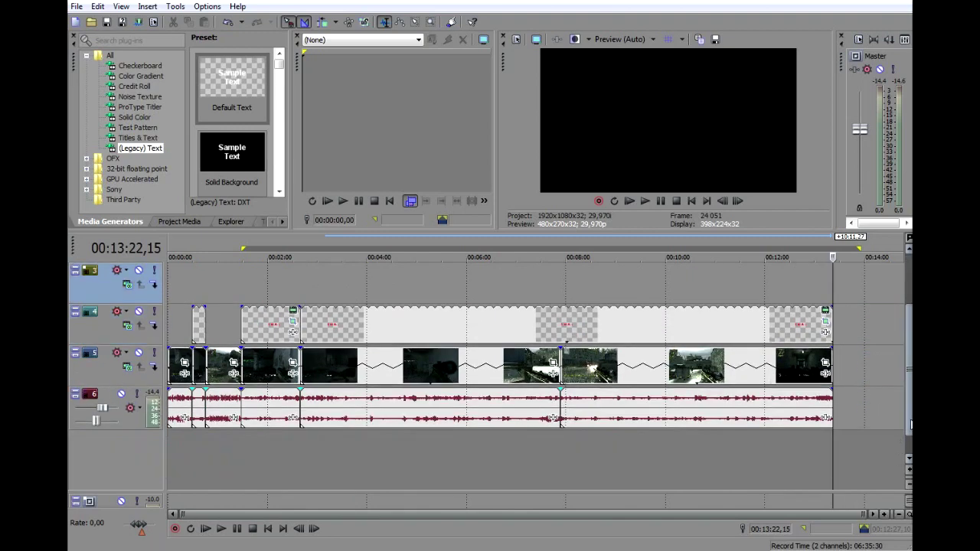
Search the computer for a song and place the second "Ambient" result on the audio track at 00:13:33,00, after the clips.
left_click(843, 366)
key("super")
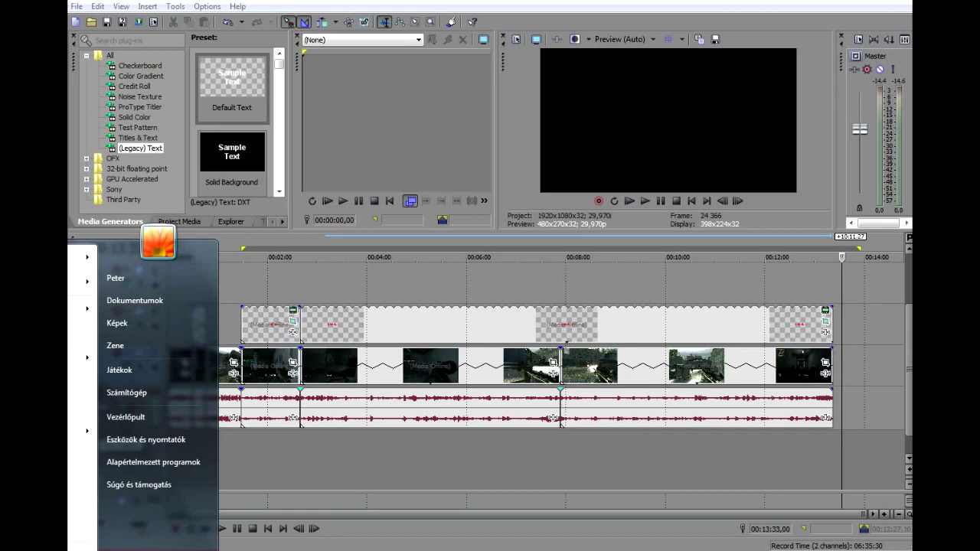
type("s")
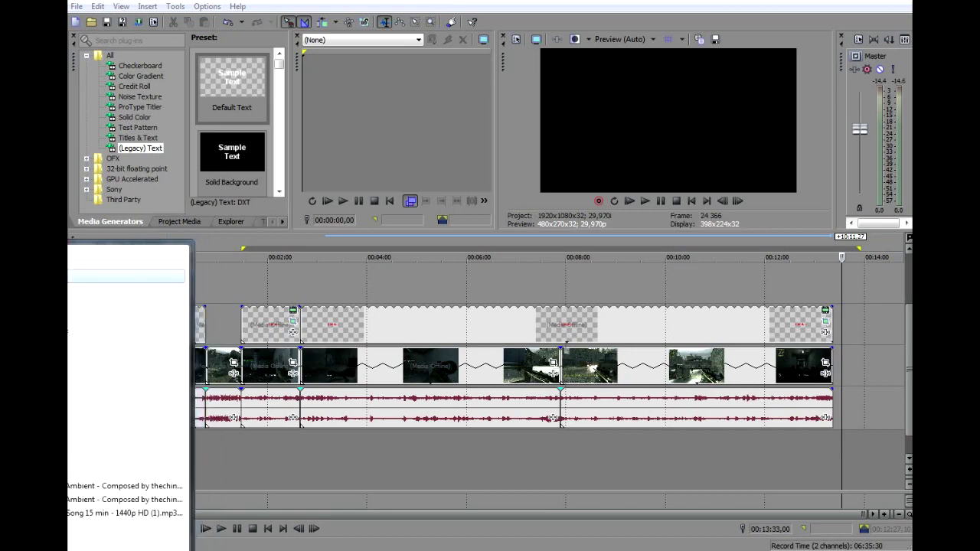
key("Up")
key("Up")
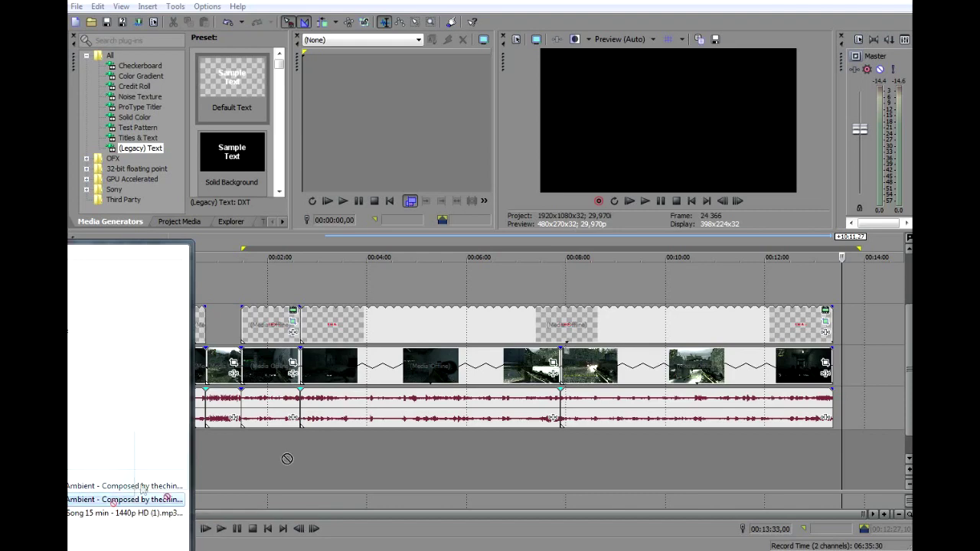
left_click_drag(856, 383, 855, 394)
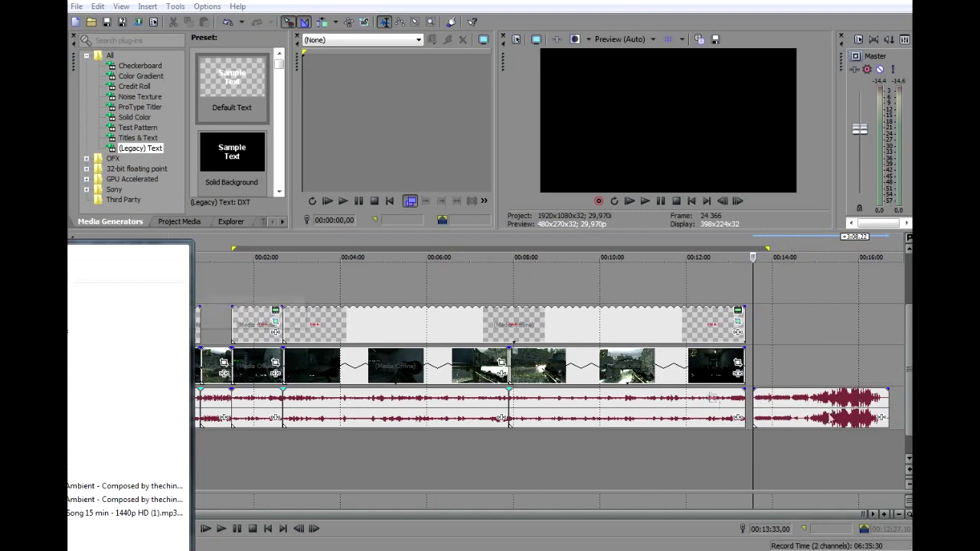
Play part of the added song, stop it, and split the song at 00:14:51,22.
left_click(825, 400)
key("space")
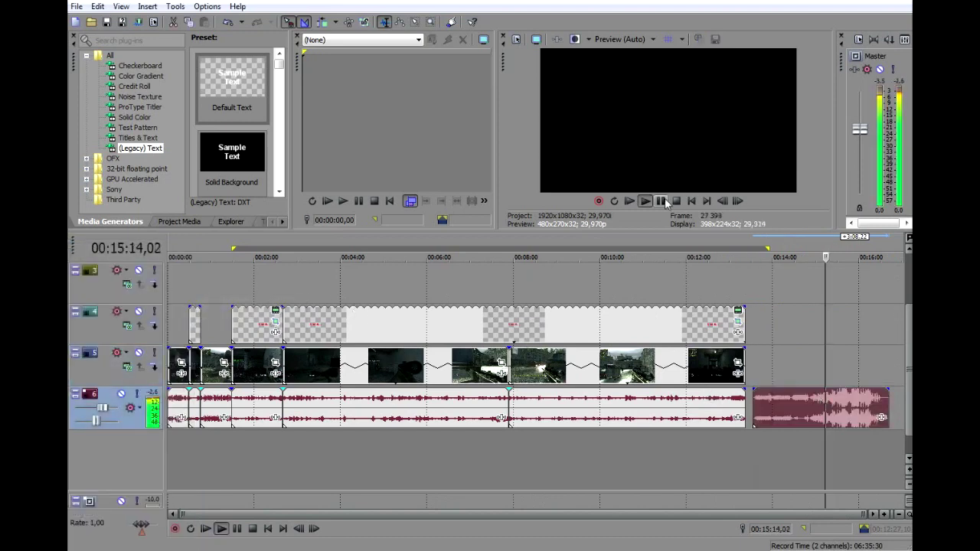
key("space")
left_click(810, 405)
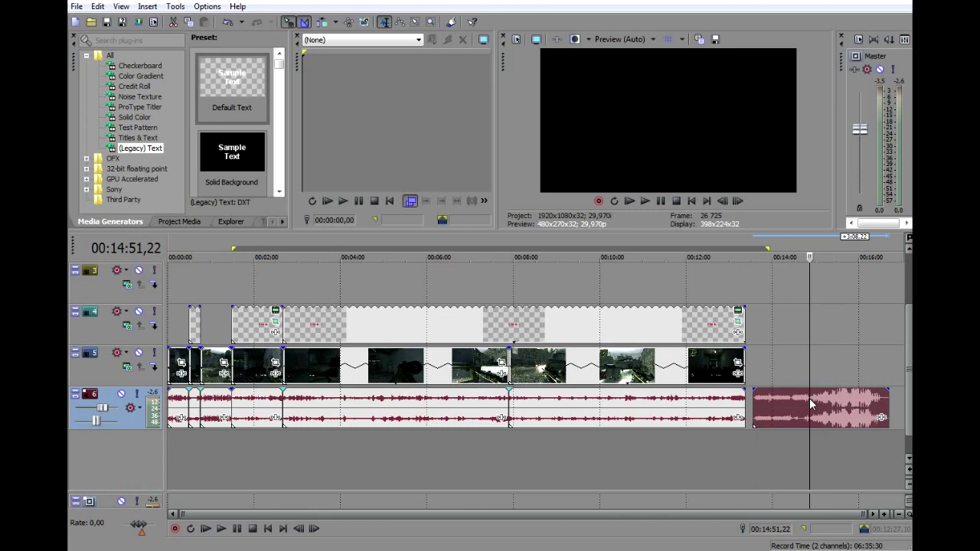
double_click(811, 405)
left_click(811, 406)
key("s")
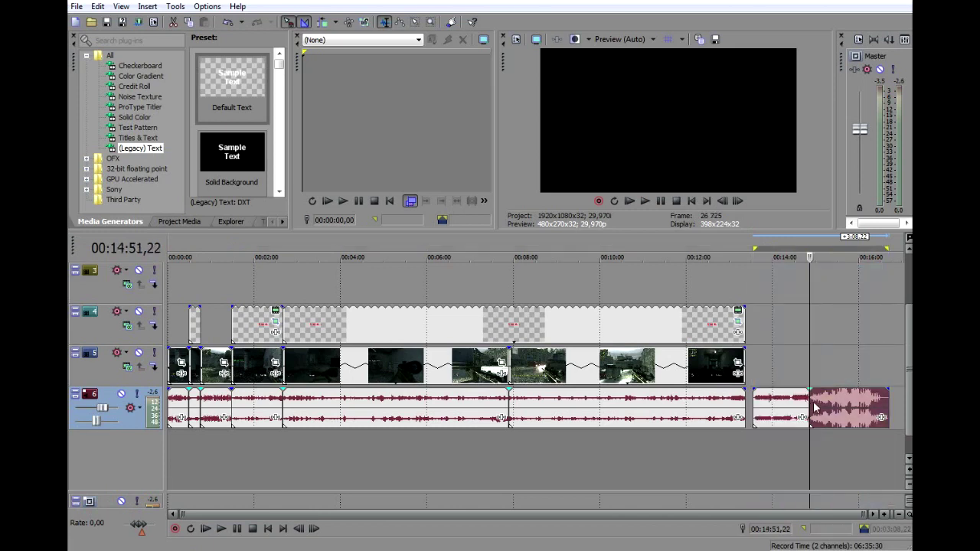
Split the song again at 00:15:20,11 and delete the parts before and after the middle section.
key("space")
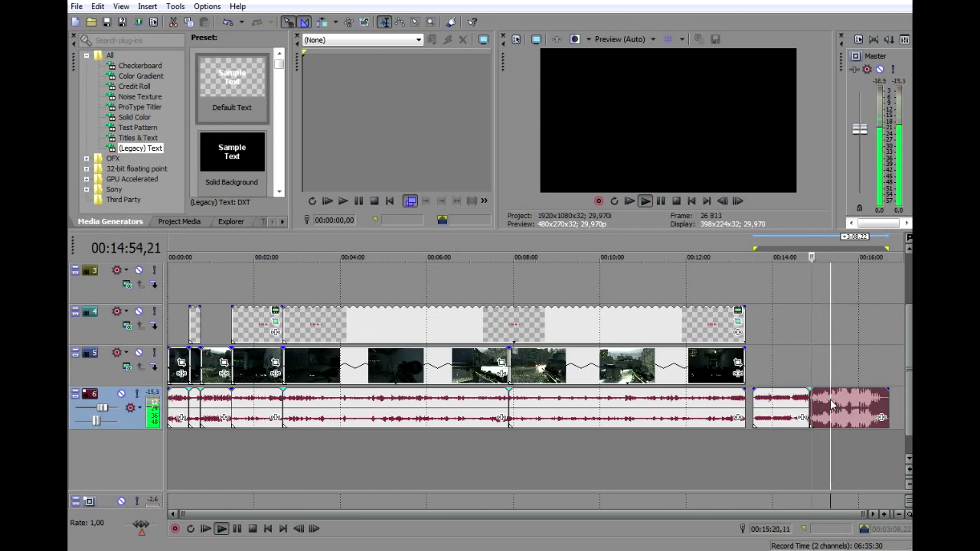
key("s")
key("Delete")
left_click(780, 405)
key("Delete")
Play the remaining song section to check it, and pause the playback.
left_click(830, 406)
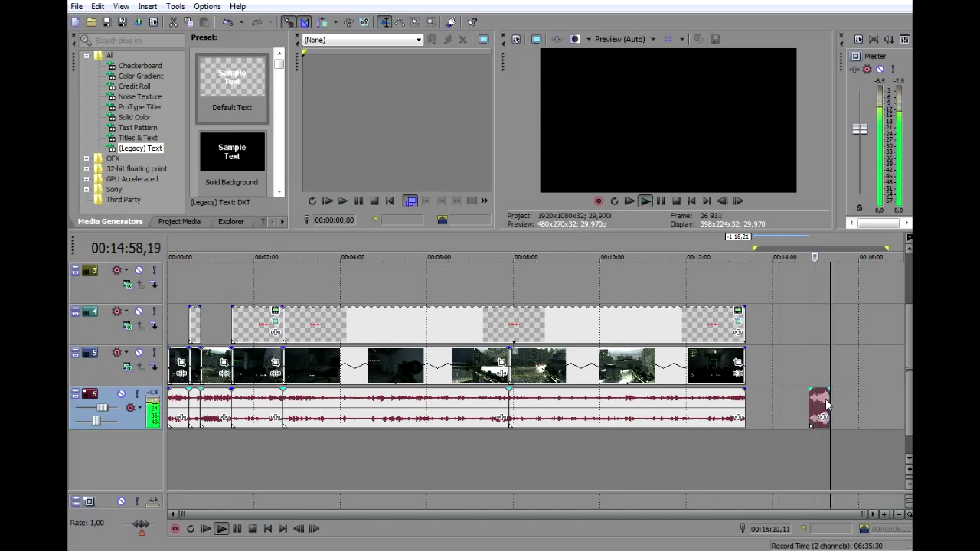
left_click(825, 400)
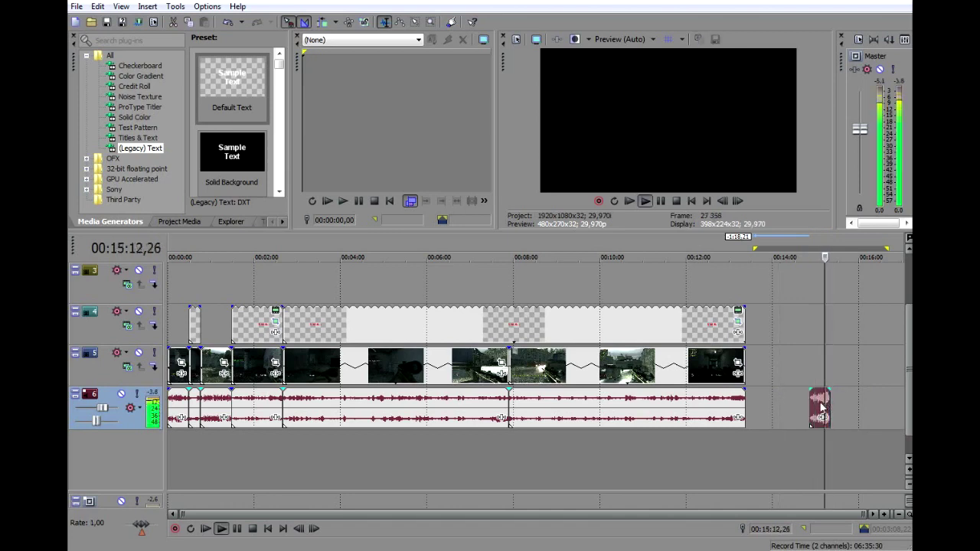
left_click(663, 202)
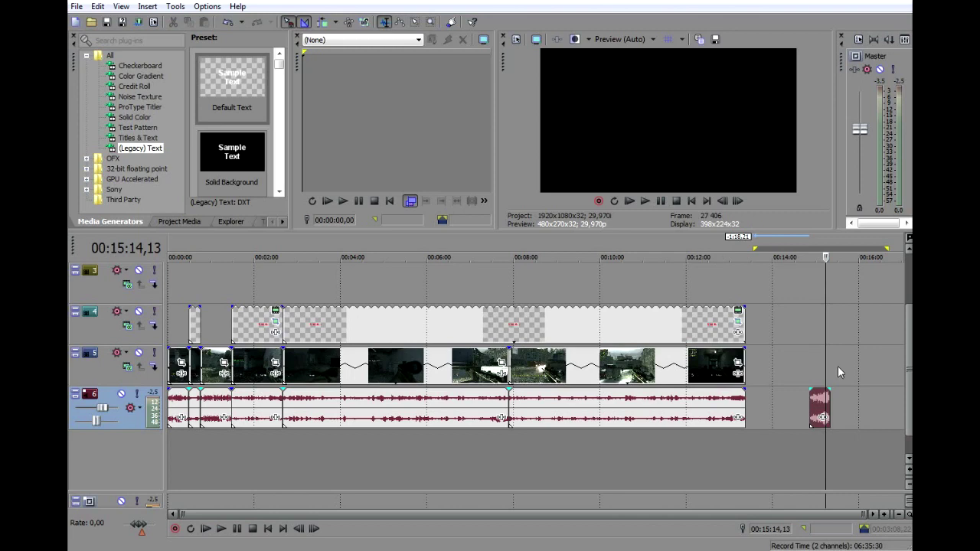
Move the song section back to 00:13:30,10, shortly after the last clip, and place the cursor at its start.
left_click_drag(817, 400, 761, 406)
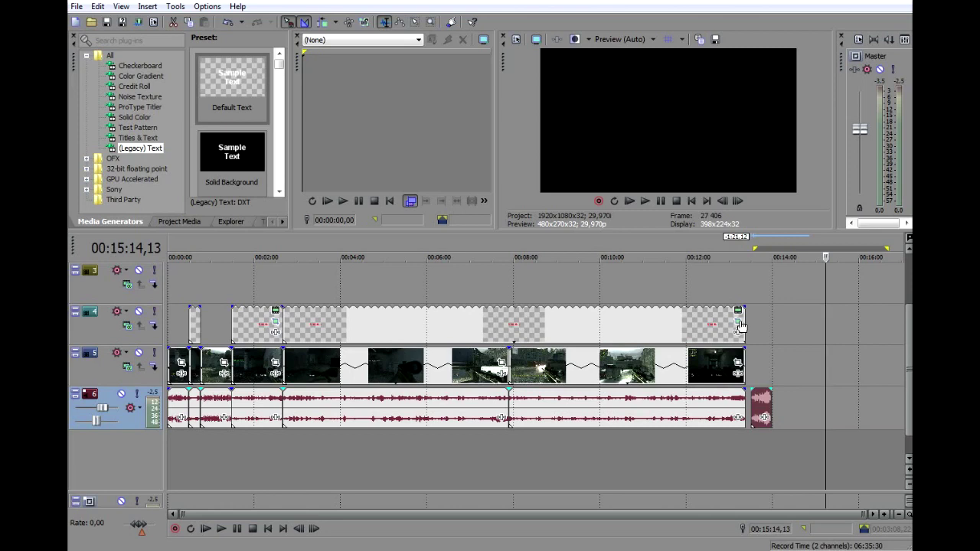
left_click(761, 399)
left_click(755, 408)
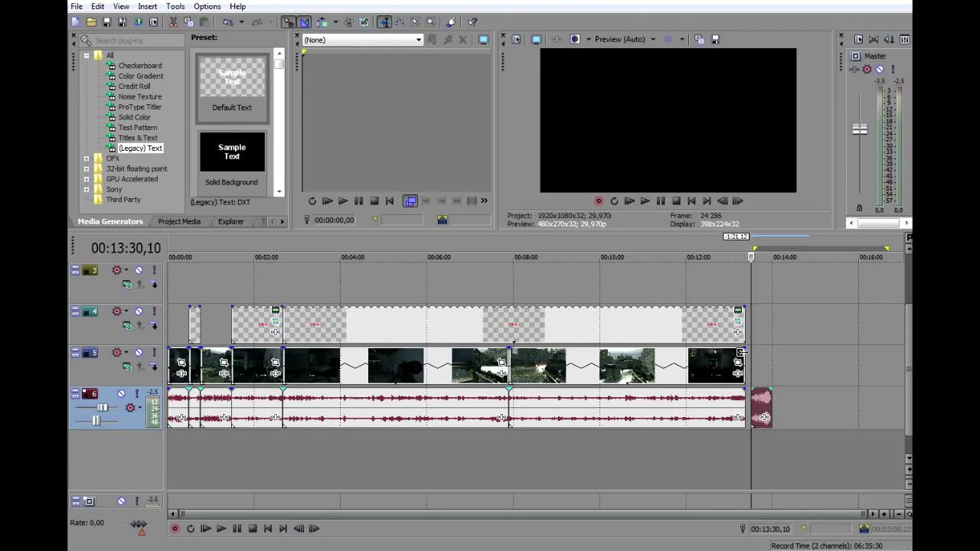
left_click(770, 400)
left_click(756, 399)
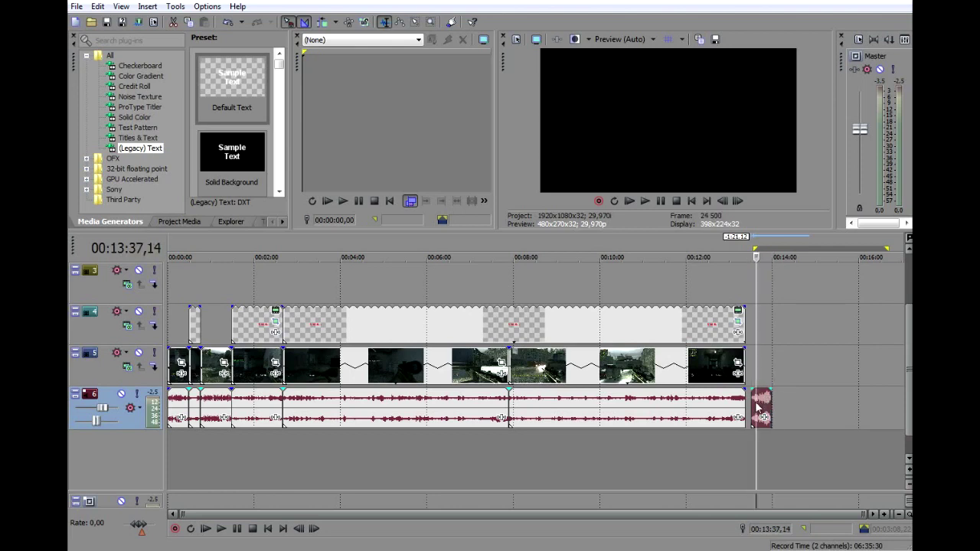
left_click(752, 399)
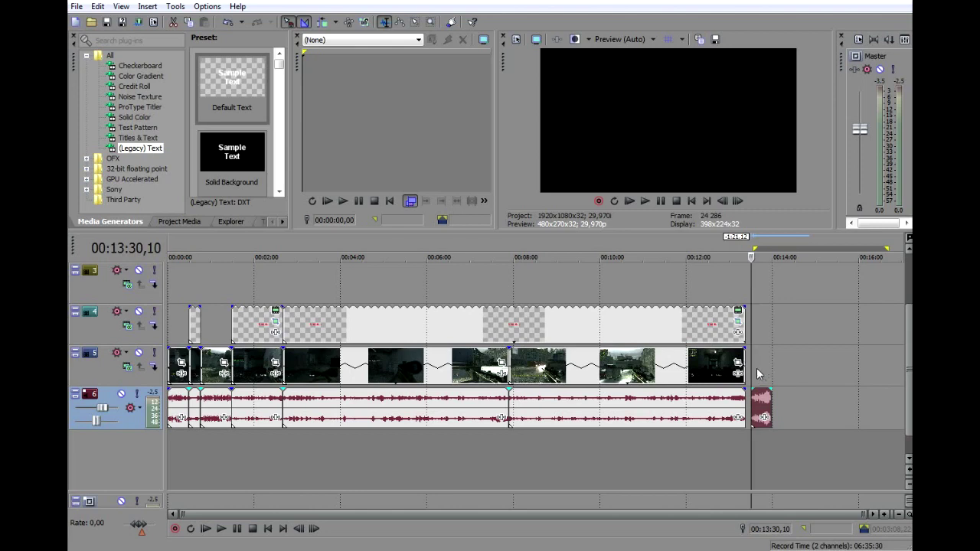
Insert five more empty video tracks above the title track and select the short song section.
right_click(749, 295)
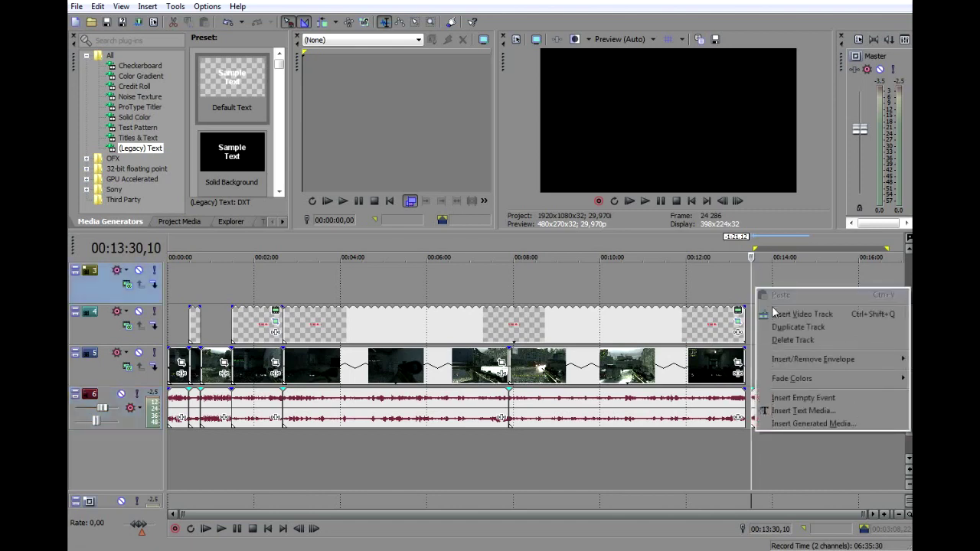
left_click(772, 316)
right_click(776, 288)
left_click(796, 314)
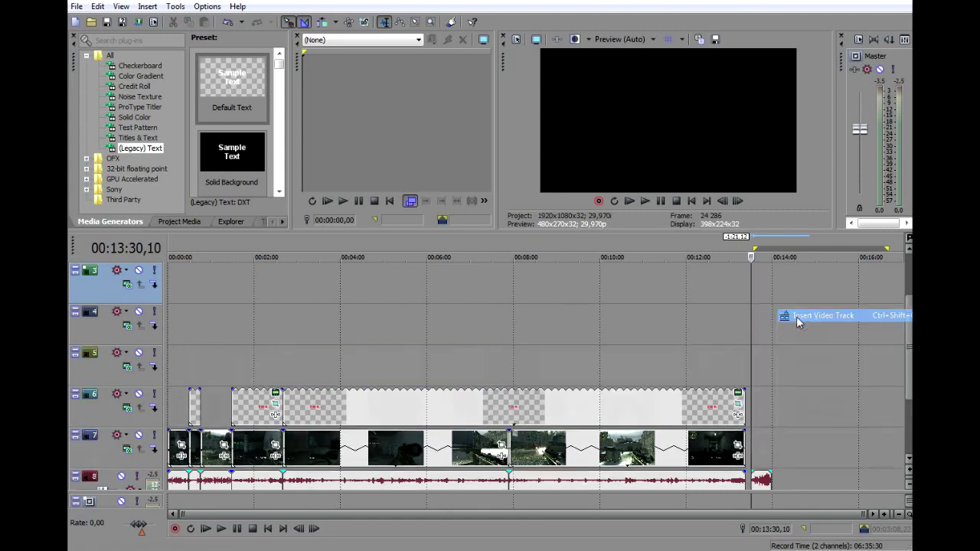
right_click(796, 309)
left_click(807, 337)
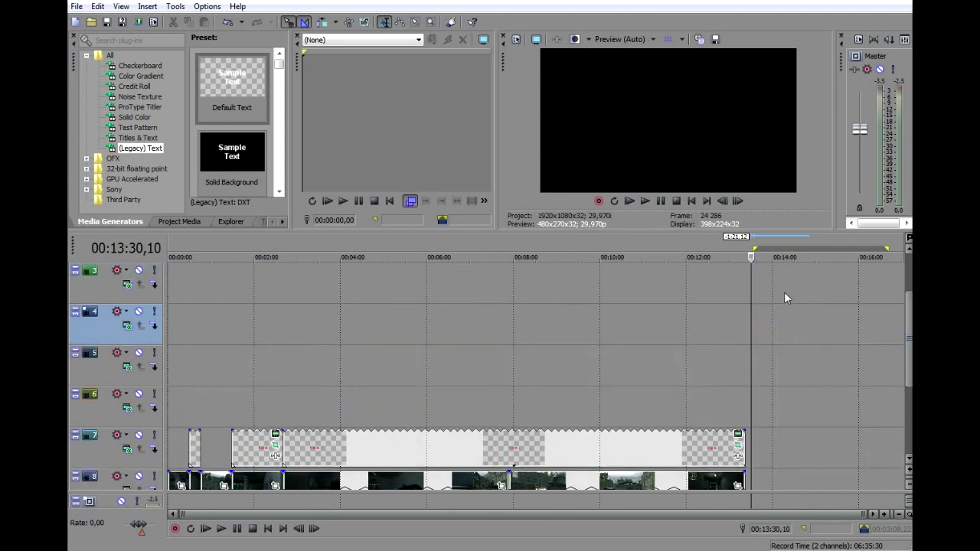
right_click(784, 292)
left_click(806, 313)
right_click(788, 295)
left_click(806, 314)
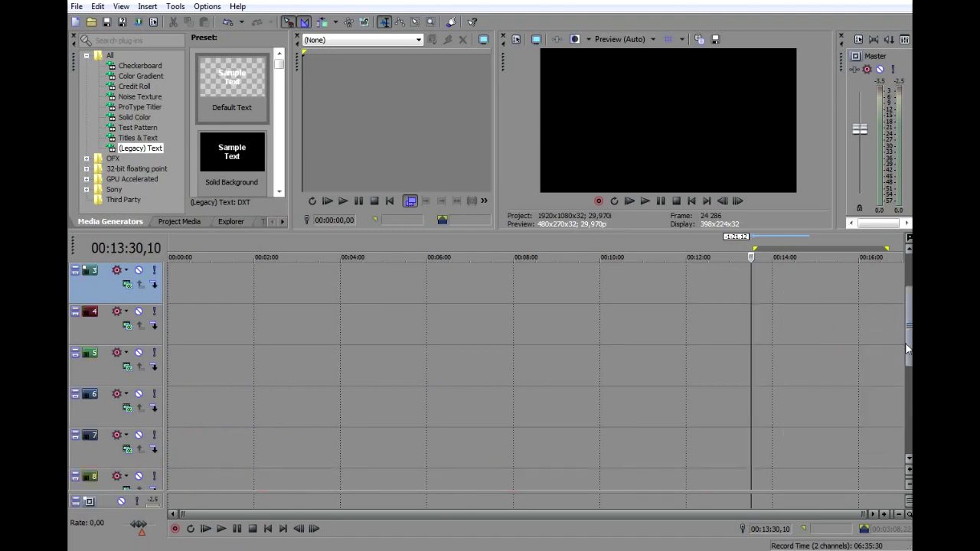
scroll(889, 414, "down", 5)
scroll(890, 409, "up", 3)
scroll(862, 358, "down", 3)
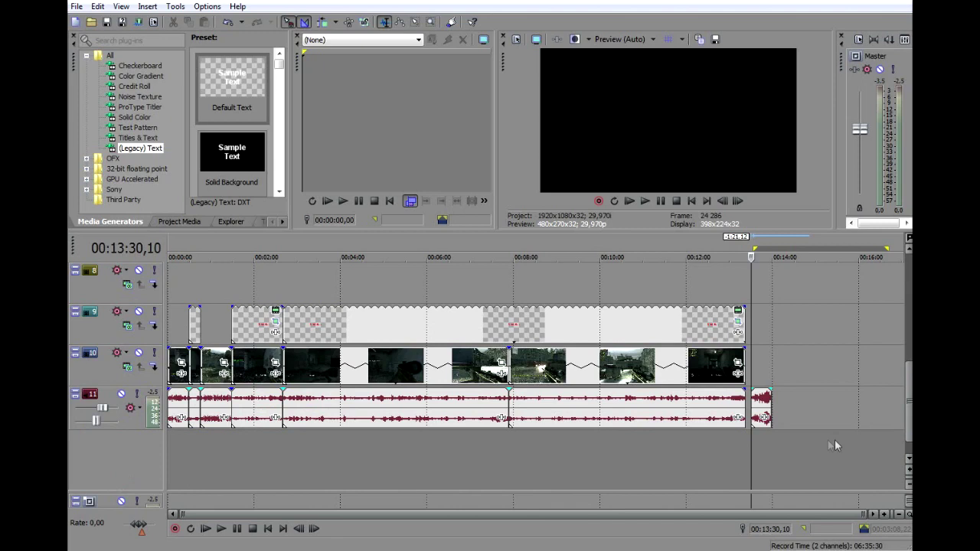
left_click(763, 398)
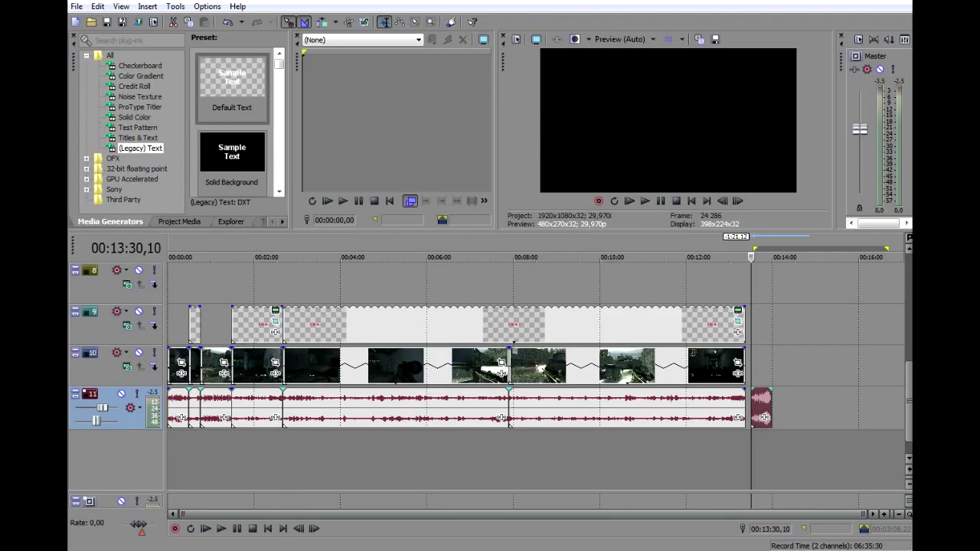
key("alt+Tab")
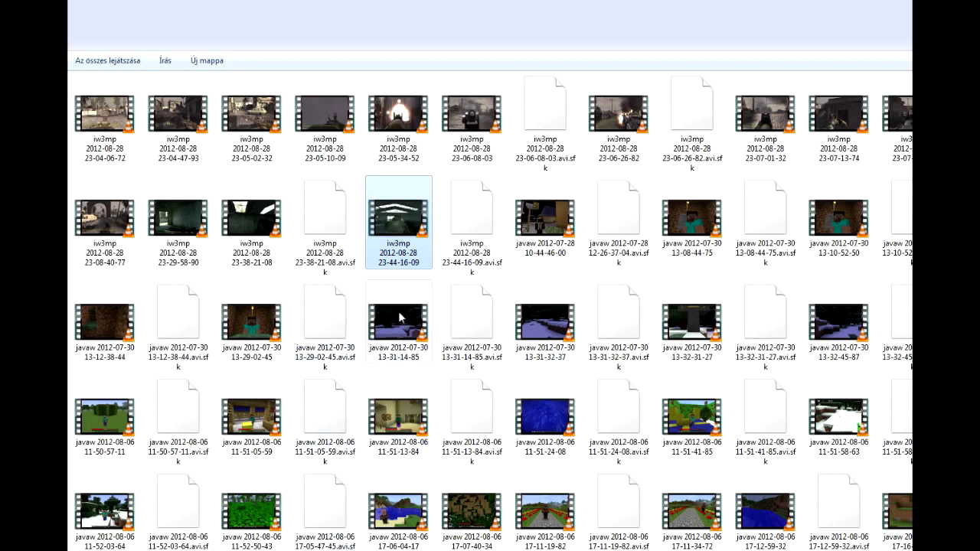
scroll(401, 317, "down", 2)
scroll(402, 317, "up", 4)
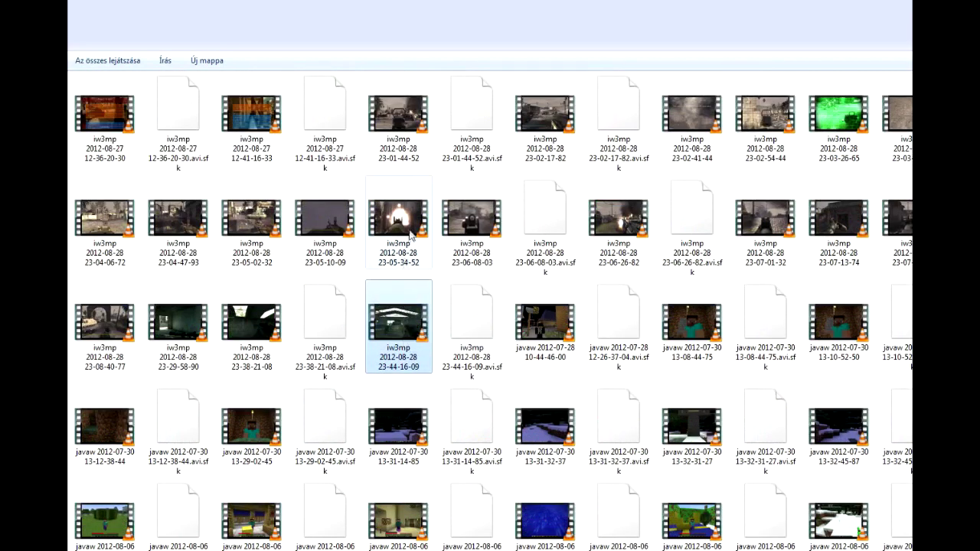
left_click(255, 329)
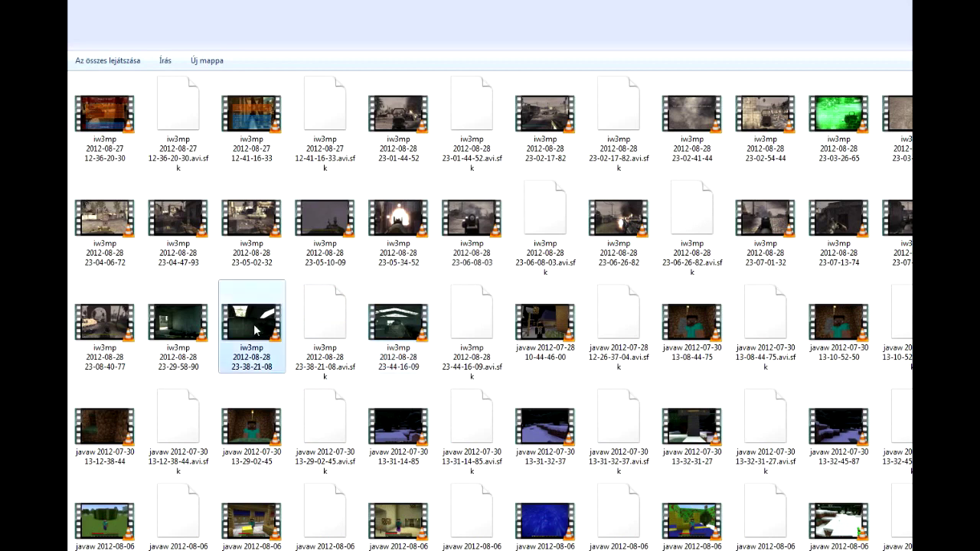
left_click(373, 327)
left_click(107, 325)
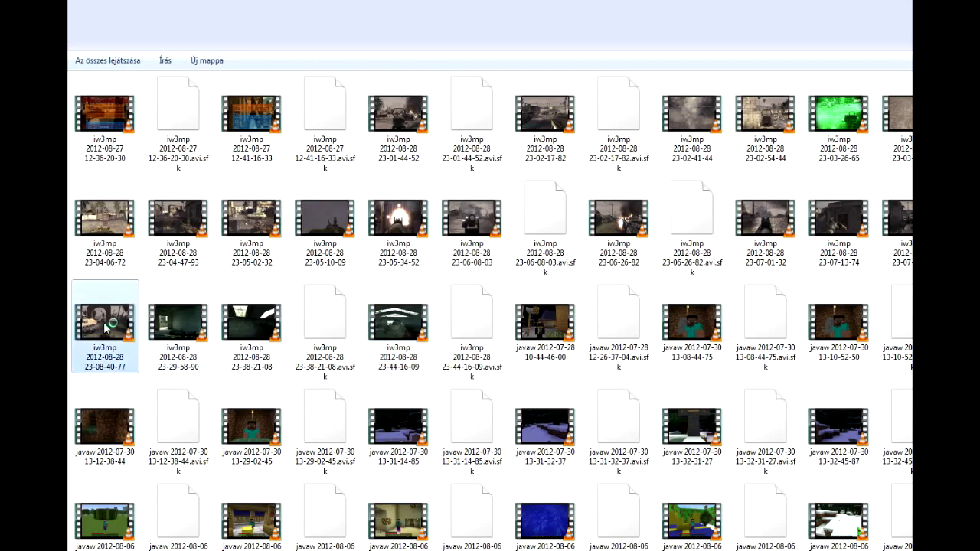
left_click(177, 329)
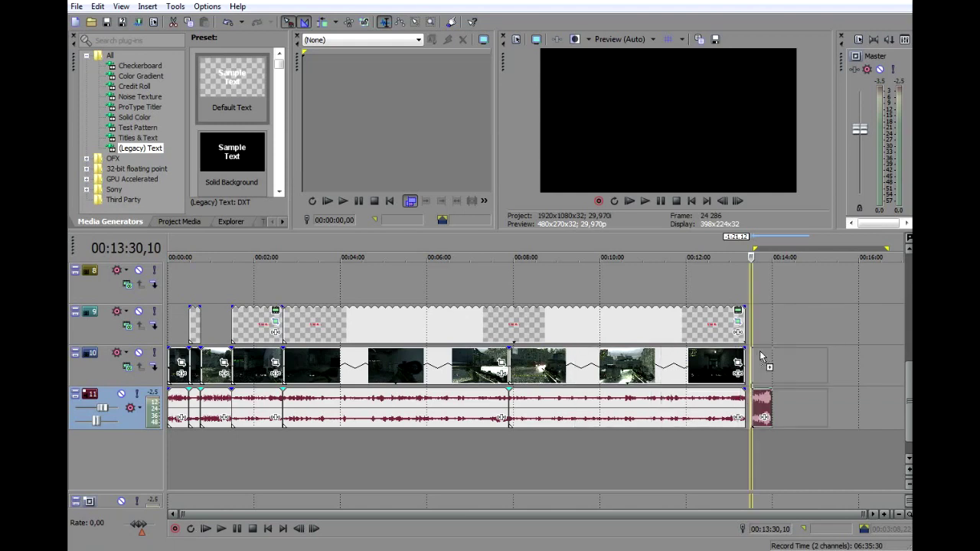
left_click_drag(760, 356, 759, 333)
left_click_drag(753, 423, 776, 406)
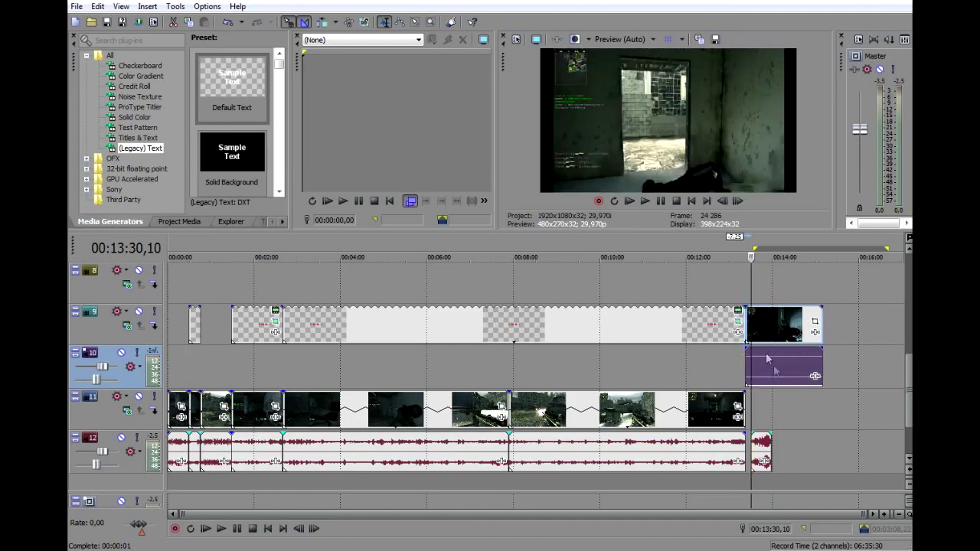
Split the new gameplay clip at 00:13:58,29, where the song section ends, and delete the part after the split.
left_click(772, 344)
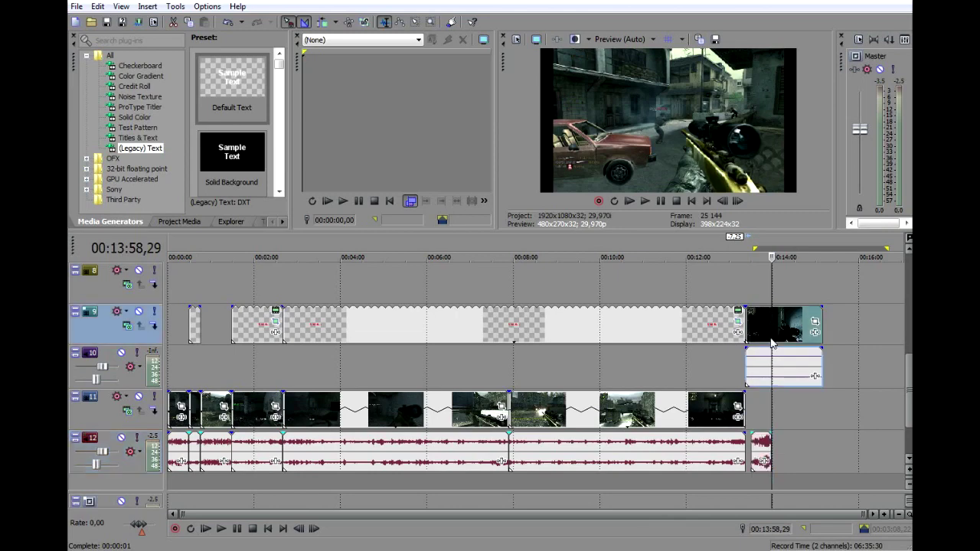
left_click(772, 344)
key("s")
left_click(789, 342)
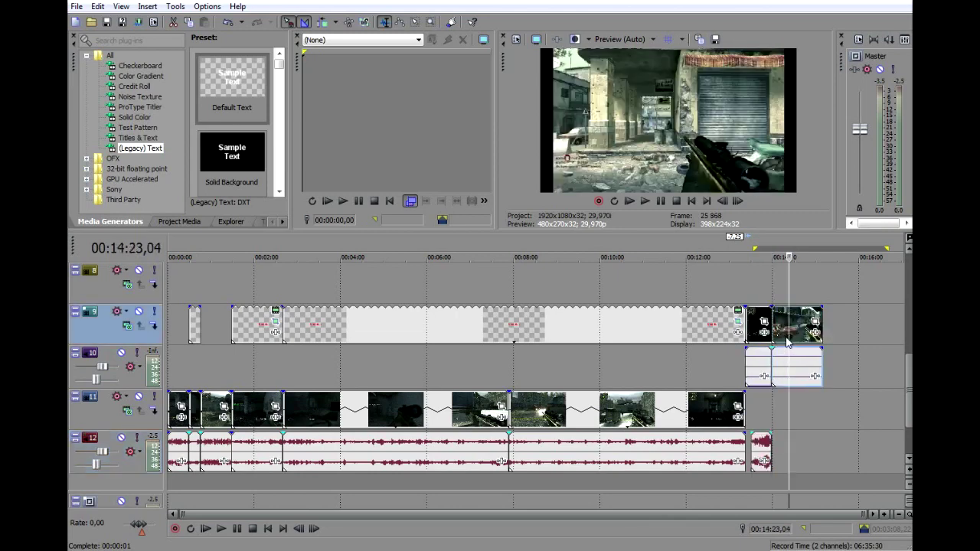
key("Delete")
Move the trimmed clip to start at 00:13:30,10 and shift the song section so that both end together.
left_click(751, 358)
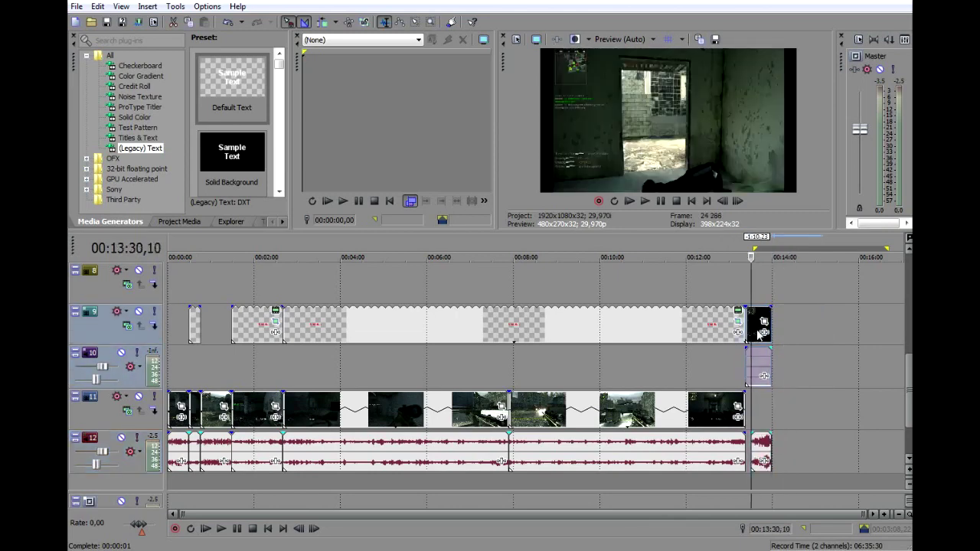
left_click_drag(757, 330, 764, 332)
left_click_drag(762, 446, 767, 446)
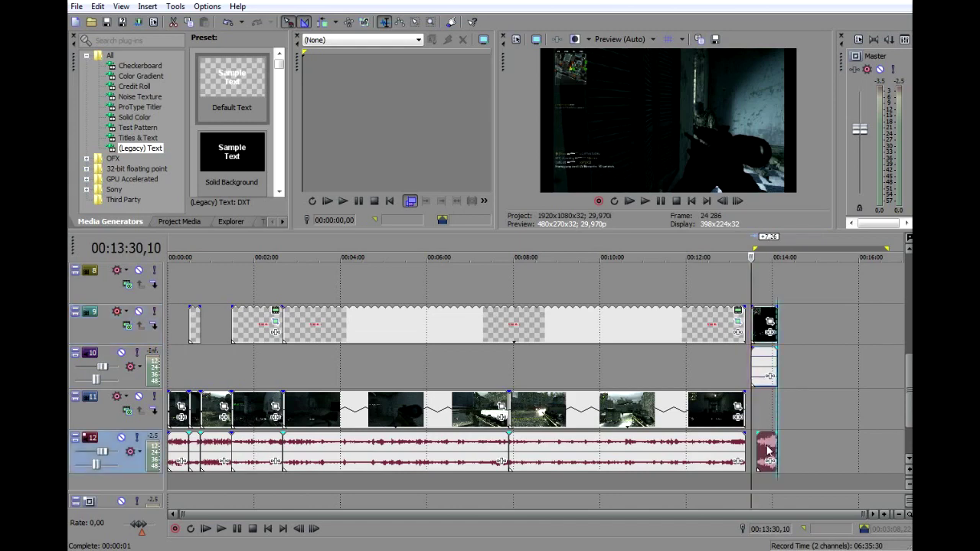
Apply the Subtractive Crossfade preset of the Dissolve transition to the clip's start, close its settings, and briefly play the result.
left_click(281, 222)
left_click(212, 222)
left_click(139, 108)
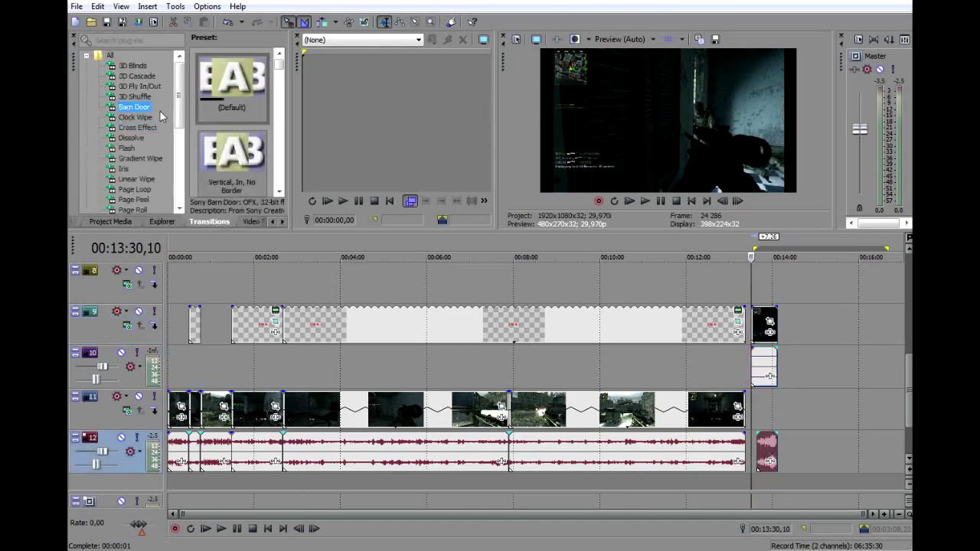
left_click(131, 138)
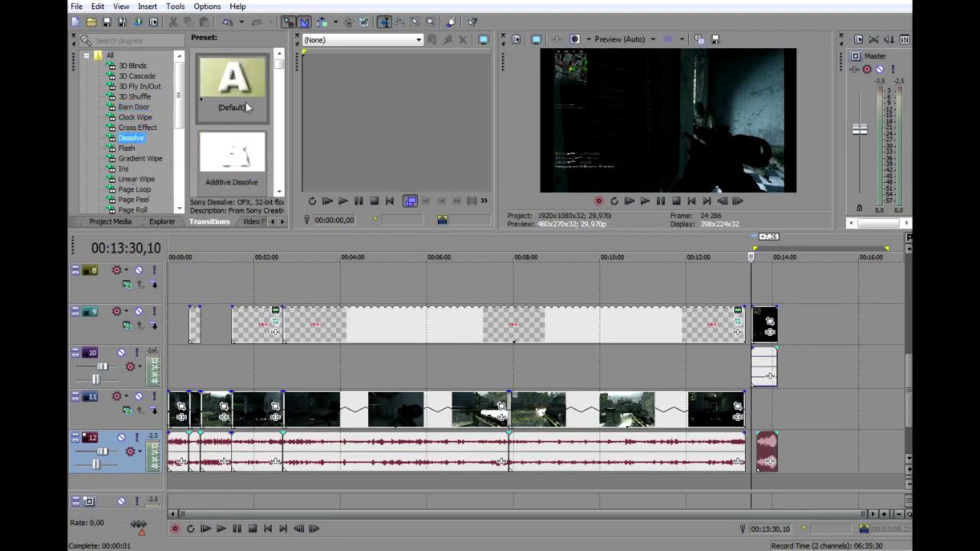
scroll(247, 105, "down", 3)
scroll(249, 96, "up", 1)
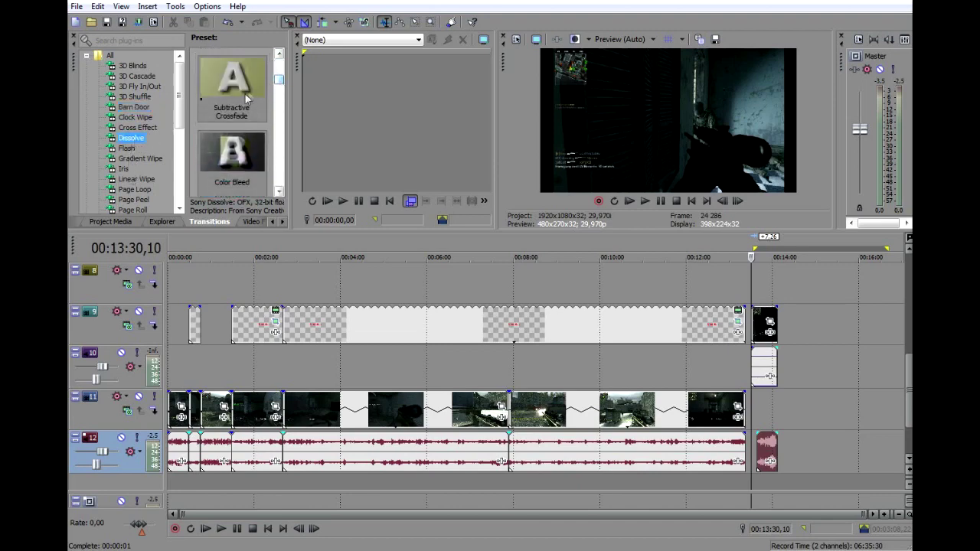
left_click_drag(224, 84, 757, 330)
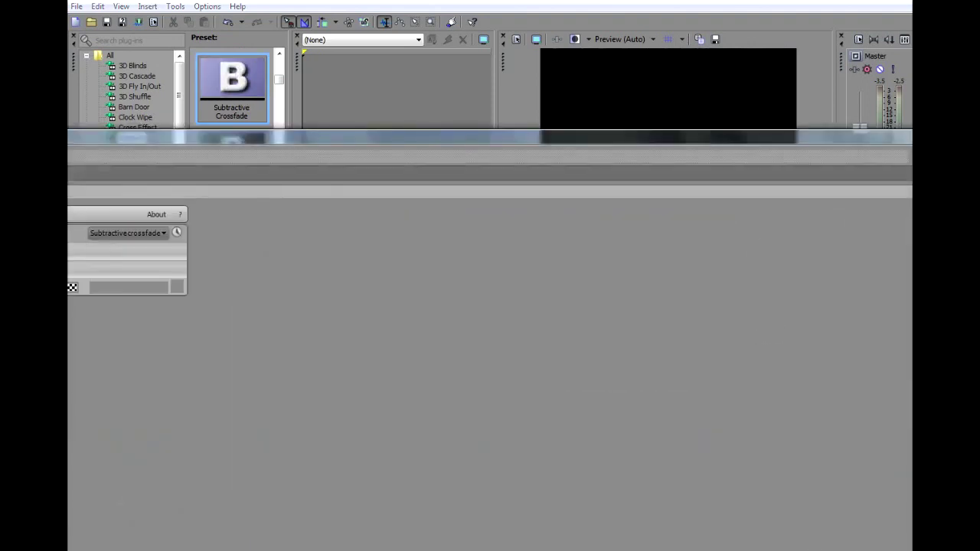
key("alt+F4")
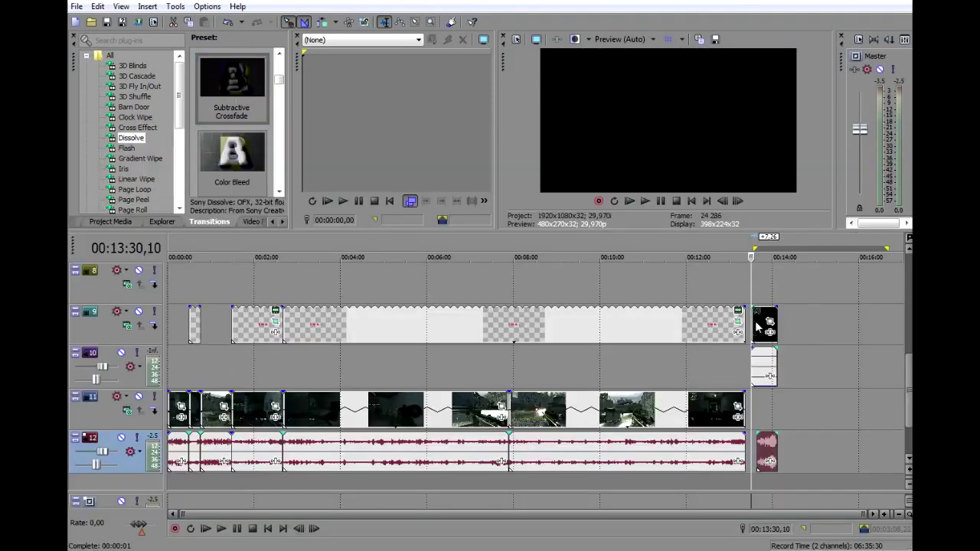
key("space")
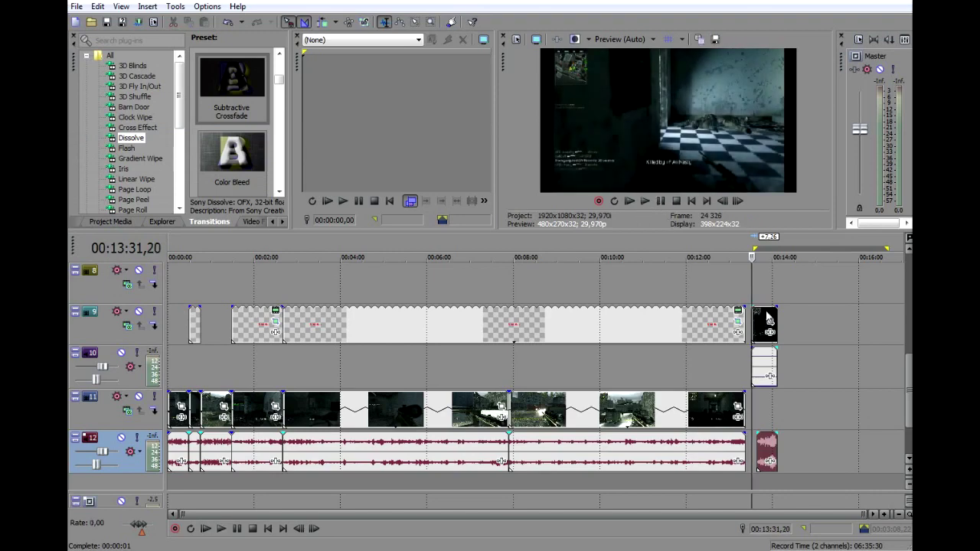
left_click(752, 323)
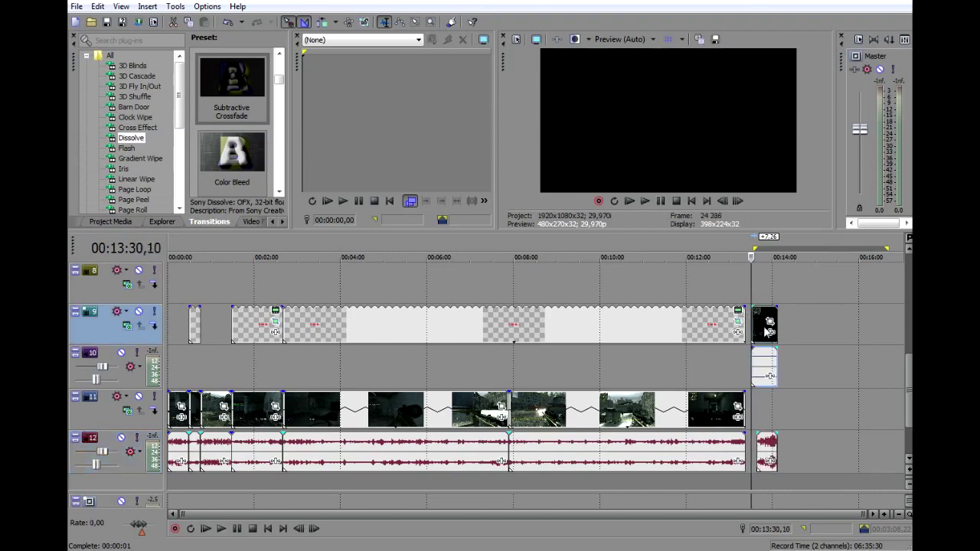
Open Pan/Crop for the clip, enlarge the crop frame to about 1 444,9 by 903,1, and reposition the window to reveal the preview.
left_click(770, 326)
scroll(526, 440, "down", 5)
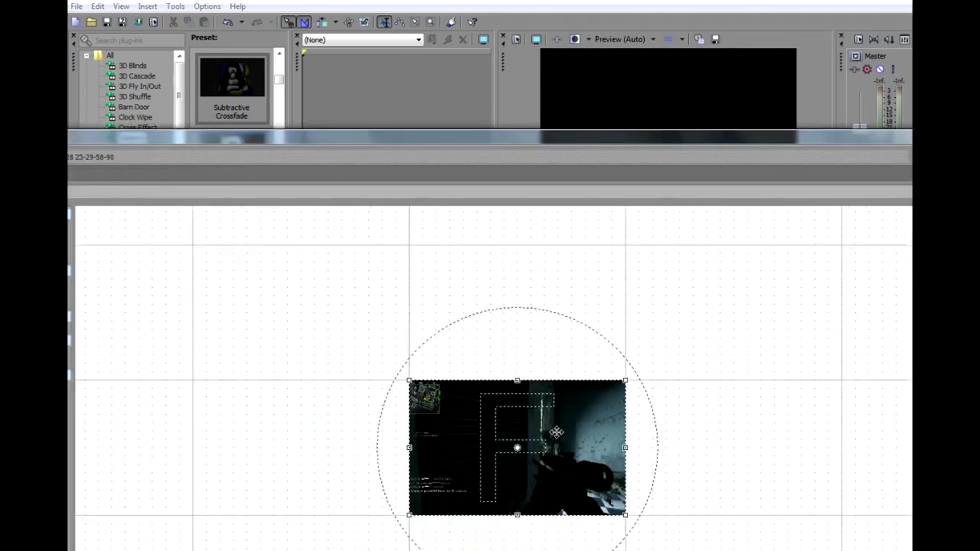
left_click_drag(595, 400, 695, 337)
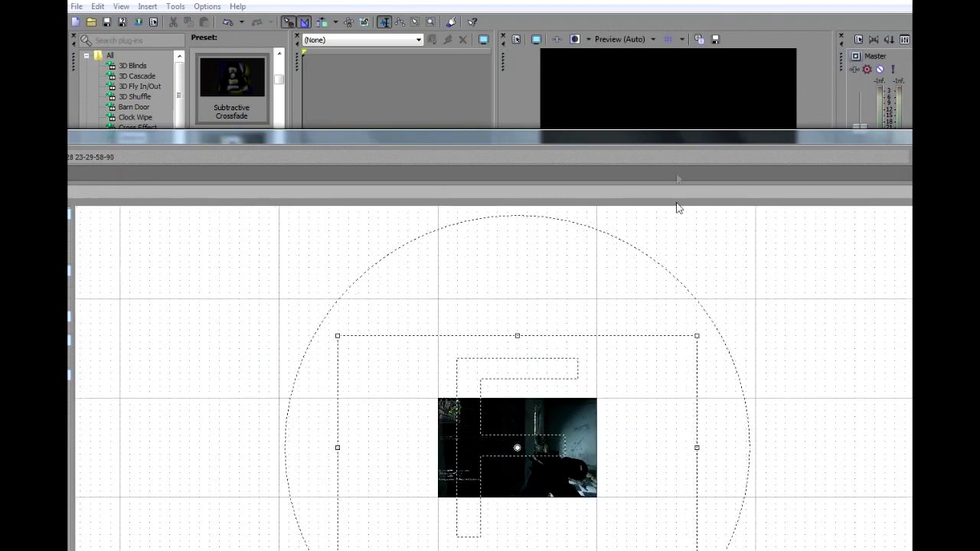
left_click_drag(679, 144, 429, 51)
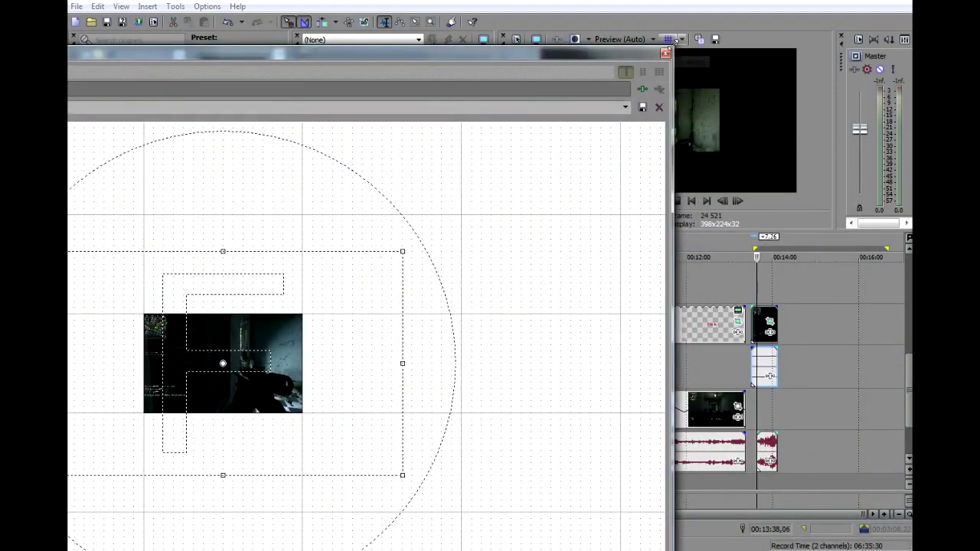
left_click_drag(669, 47, 463, 220)
left_click_drag(380, 225, 787, 220)
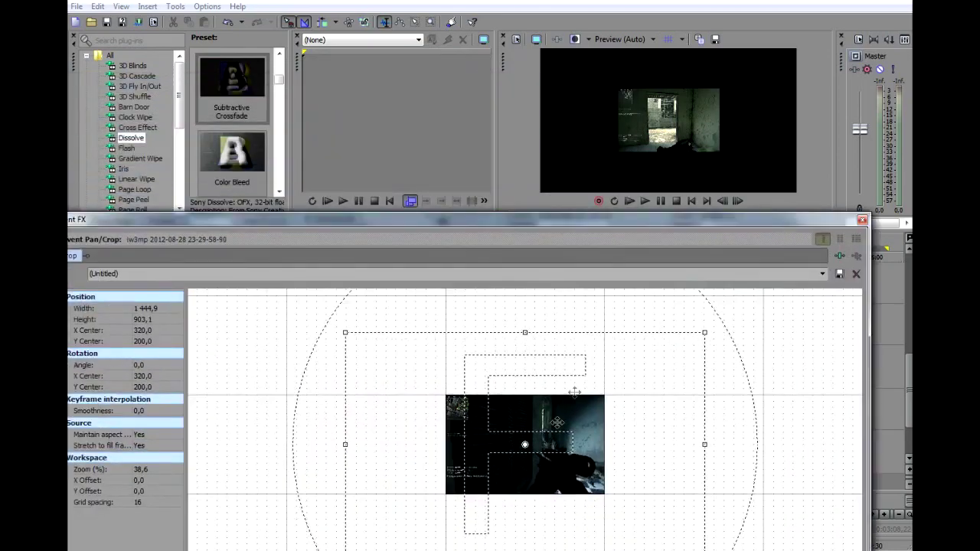
Enlarge the crop frame to about 1 821,4 by 1 138,4, center it at about 763,4 and 106,6, and close Pan/Crop.
left_click_drag(557, 425, 647, 409)
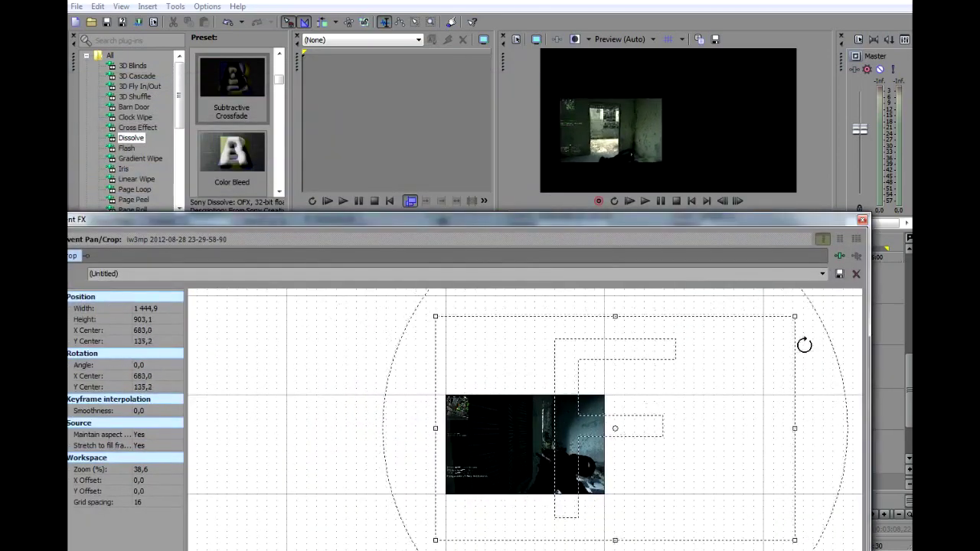
left_click_drag(797, 317, 805, 311)
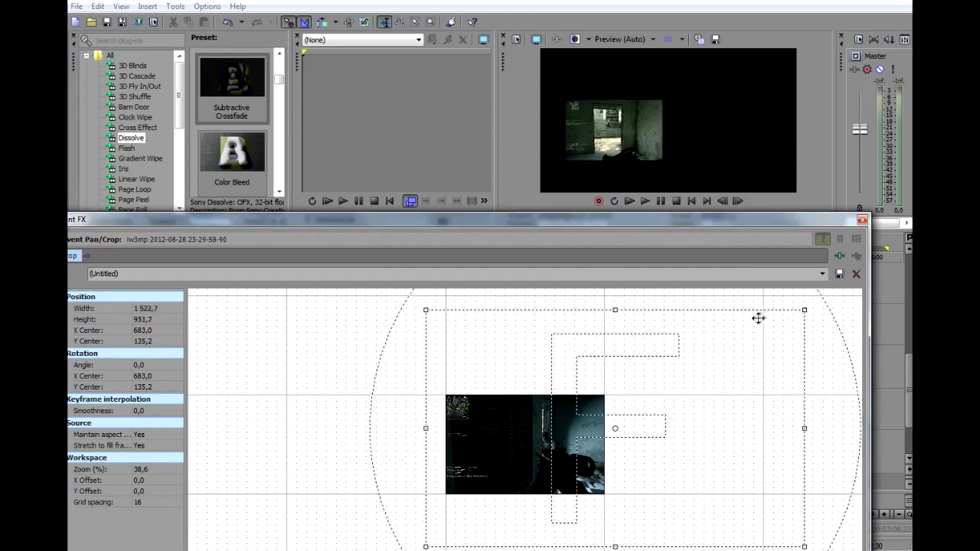
mouse_move(565, 396)
left_mouse_down()
mouse_move(552, 405)
mouse_move(556, 391)
left_mouse_up()
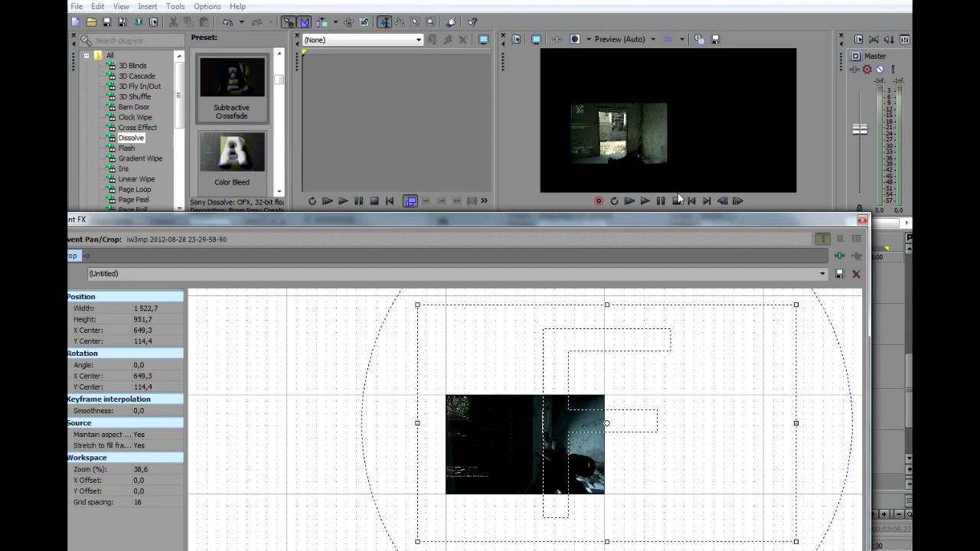
left_click_drag(796, 305, 871, 282)
left_click_drag(700, 344, 726, 343)
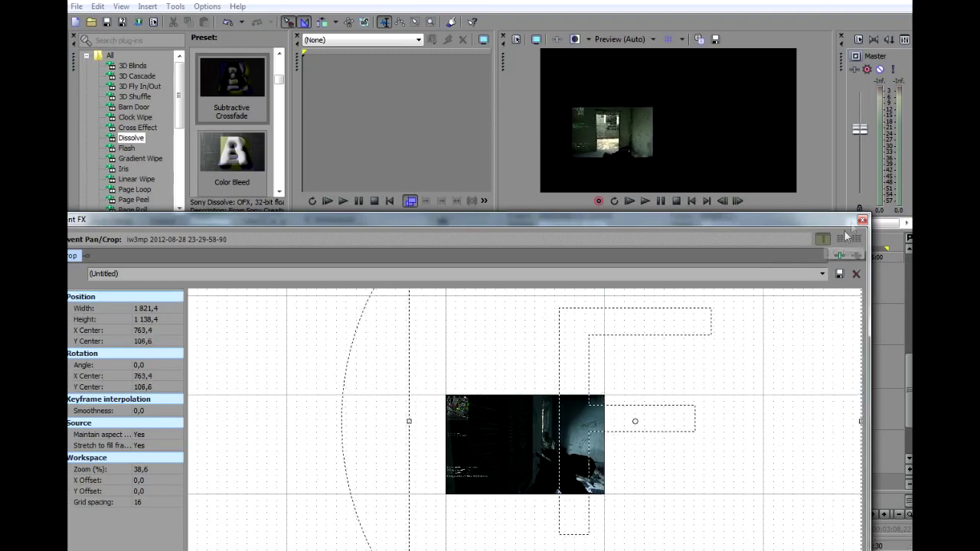
left_click(862, 220)
left_click(753, 322)
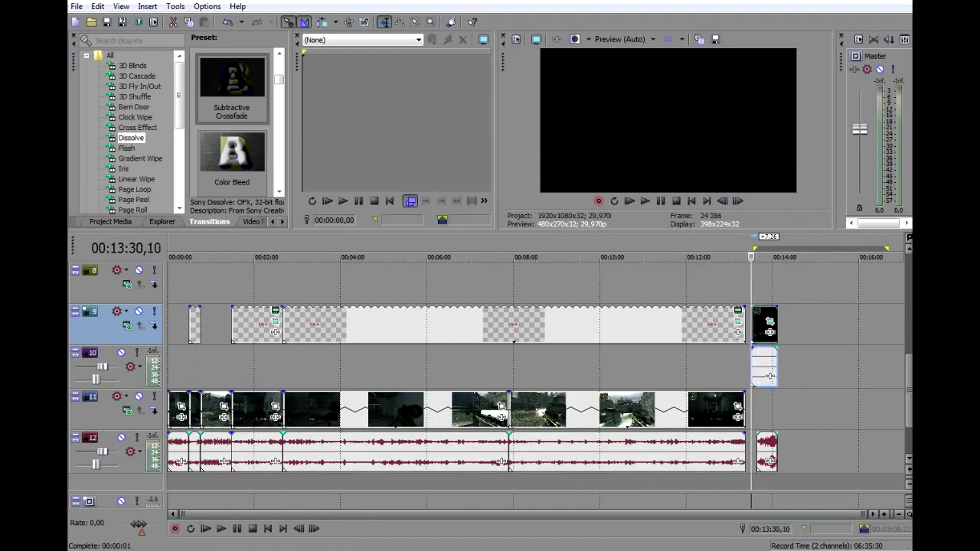
scroll(296, 426, "down", 10)
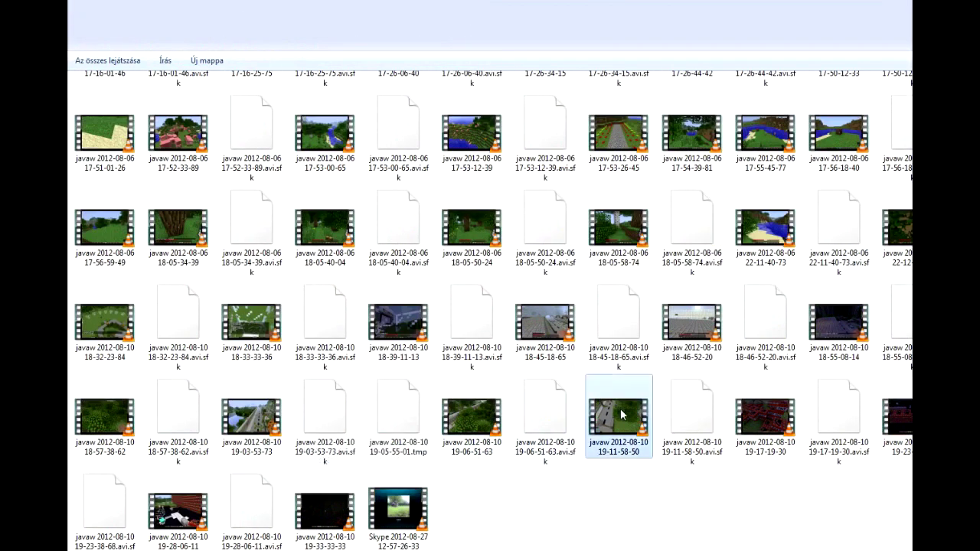
left_click_drag(610, 412, 761, 286)
Split the Minecraft clip at 00:14:06,24, where the clip below ends, and delete the part after the split.
left_click(748, 314)
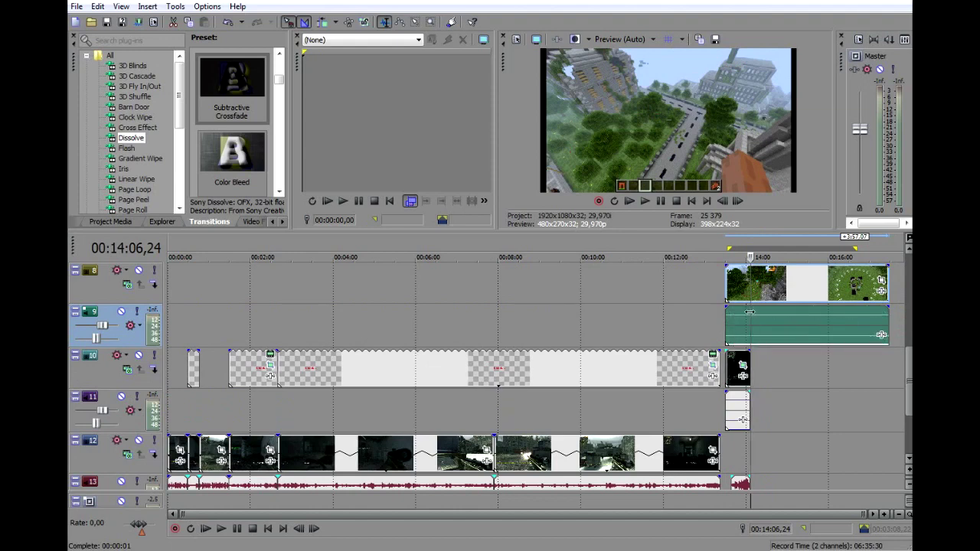
left_click(794, 321)
key("Delete")
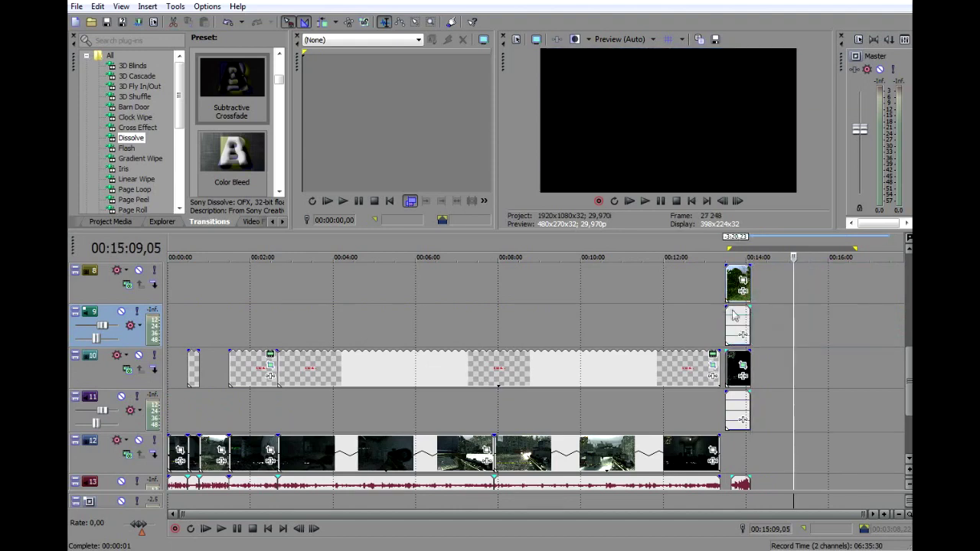
Enlarge the Minecraft clip's Pan/Crop frame to about 1 969,1 by 1 158,0 and preview both clips at 00:13:45,28.
left_click(733, 313)
left_click(741, 280)
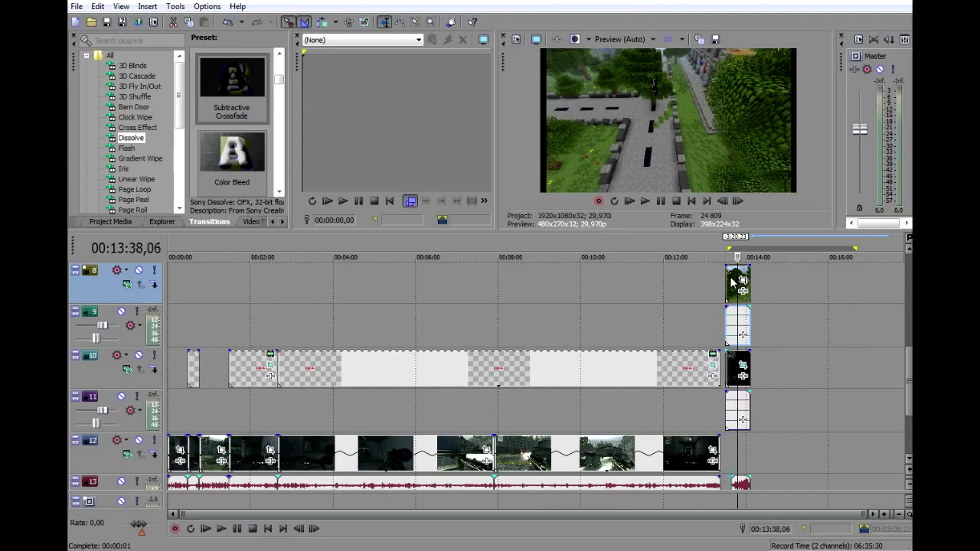
left_click(742, 282)
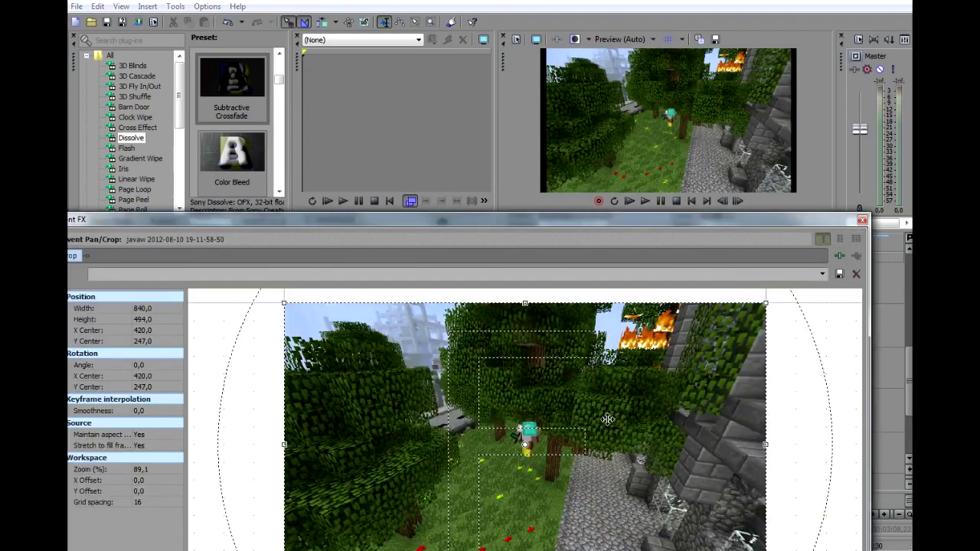
scroll(669, 375, "down", 5)
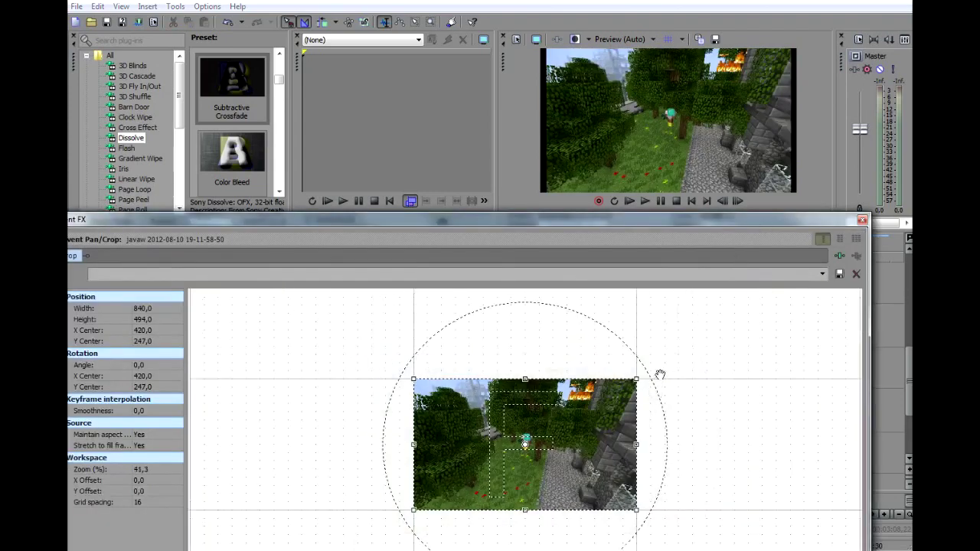
left_click_drag(638, 379, 821, 291)
left_click_drag(723, 221, 692, 385)
left_click(736, 295)
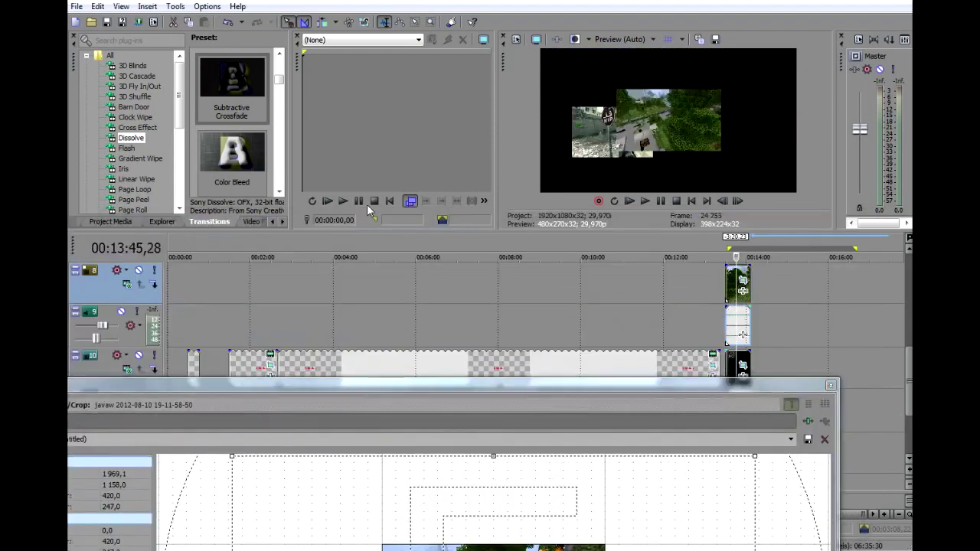
Apply the Subtractive Crossfade preset of Dissolve to the Minecraft clip, close its settings, and reopen the clip's Pan/Crop.
left_click_drag(232, 84, 738, 289)
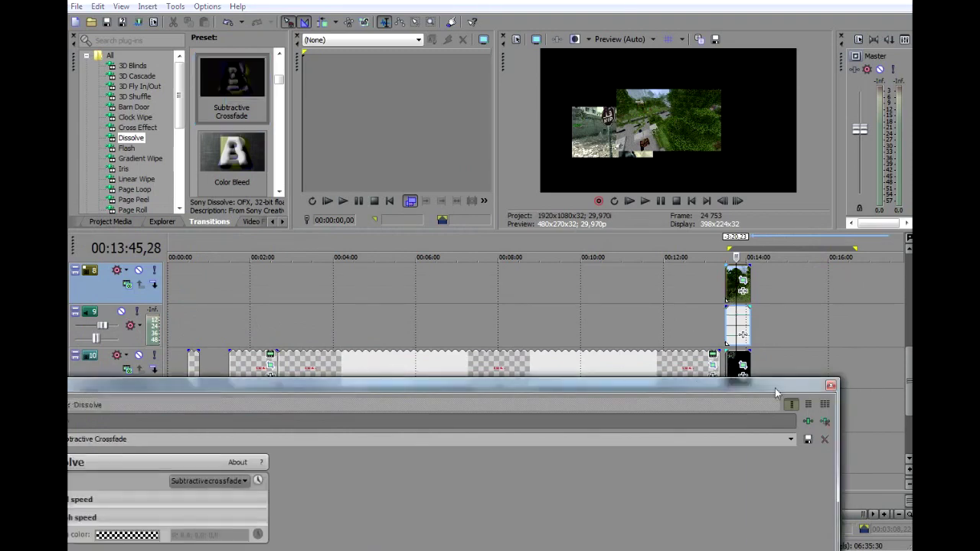
left_click(832, 389)
left_click(743, 280)
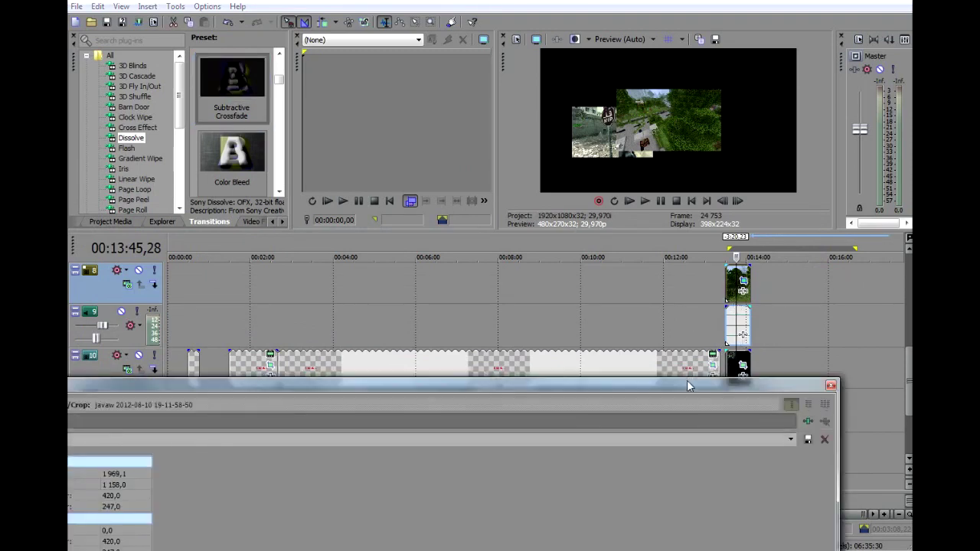
Shrink the Minecraft clip's picture in Pan/Crop and move it over the gameplay clip's picture.
scroll(615, 514, "down", 3)
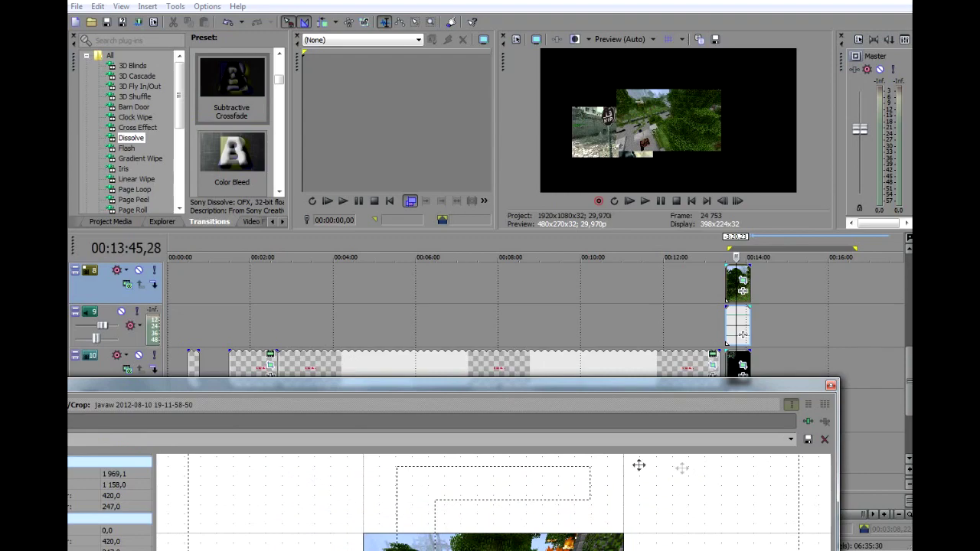
left_click_drag(682, 393, 536, 258)
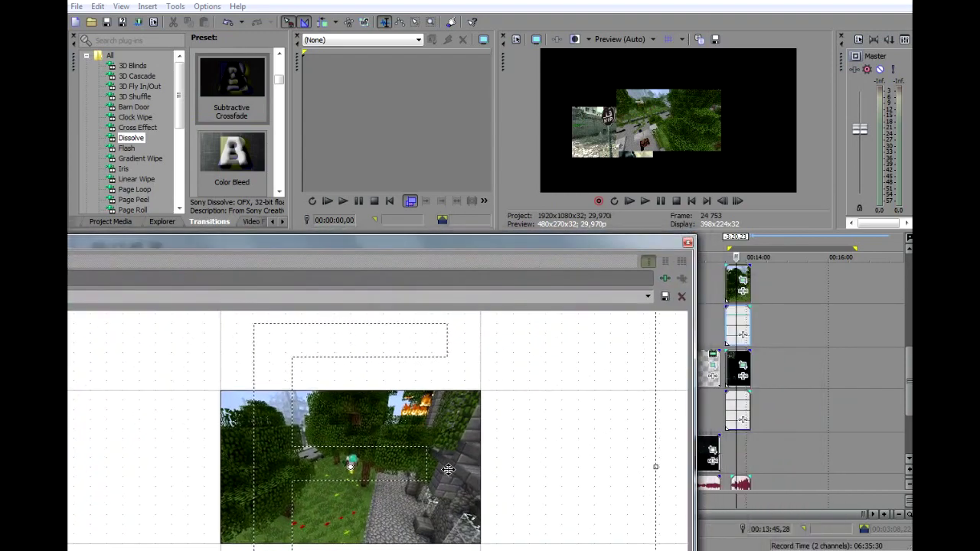
scroll(448, 470, "down", 2)
left_click_drag(482, 409, 378, 437)
left_click_drag(443, 372, 546, 335)
left_click_drag(460, 384, 524, 433)
scroll(511, 508, "down", 3)
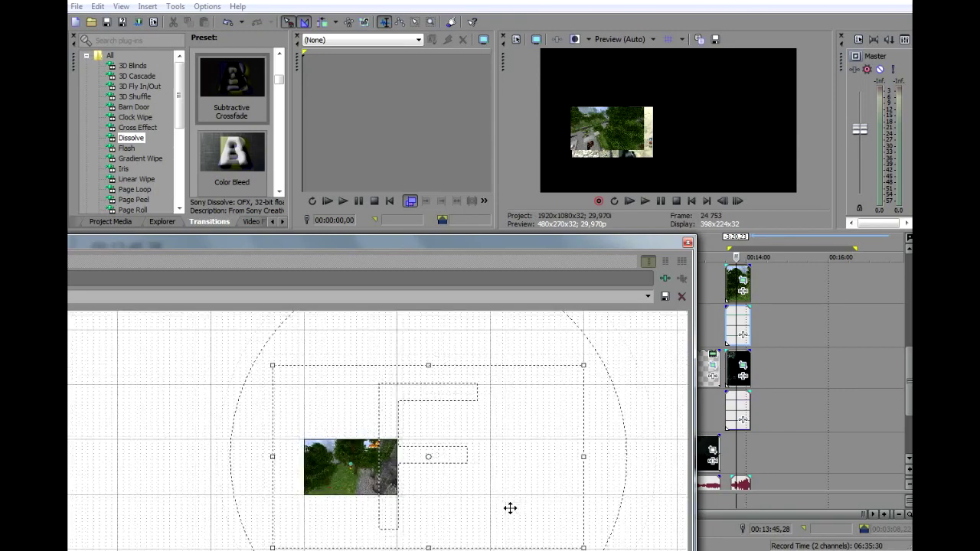
Fine-tune the Minecraft picture to the gameplay picture's size, shift it horizontally into the right half of the frame, and close Pan/Crop.
left_click_drag(529, 530, 526, 521)
left_click_drag(477, 490, 460, 482)
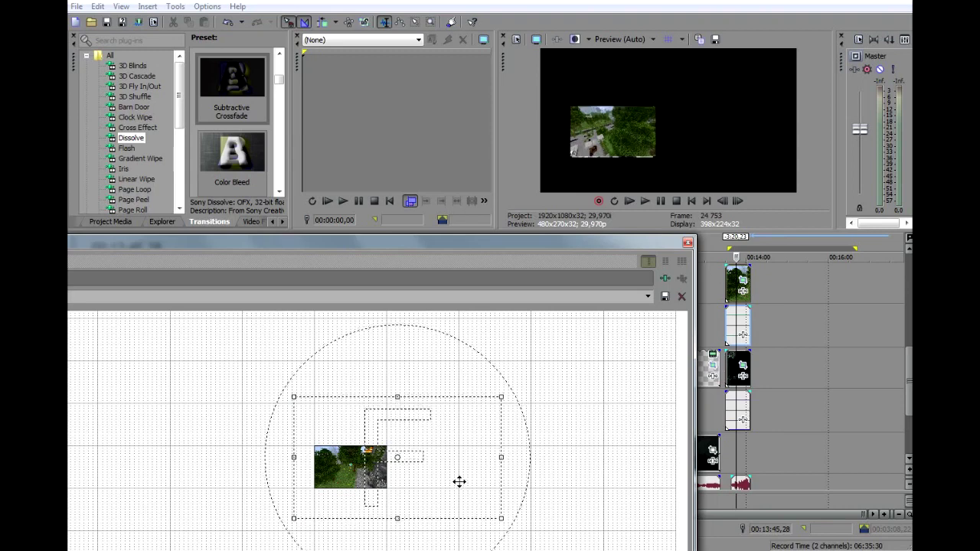
left_click_drag(295, 395, 290, 396)
left_click_drag(346, 434, 345, 433)
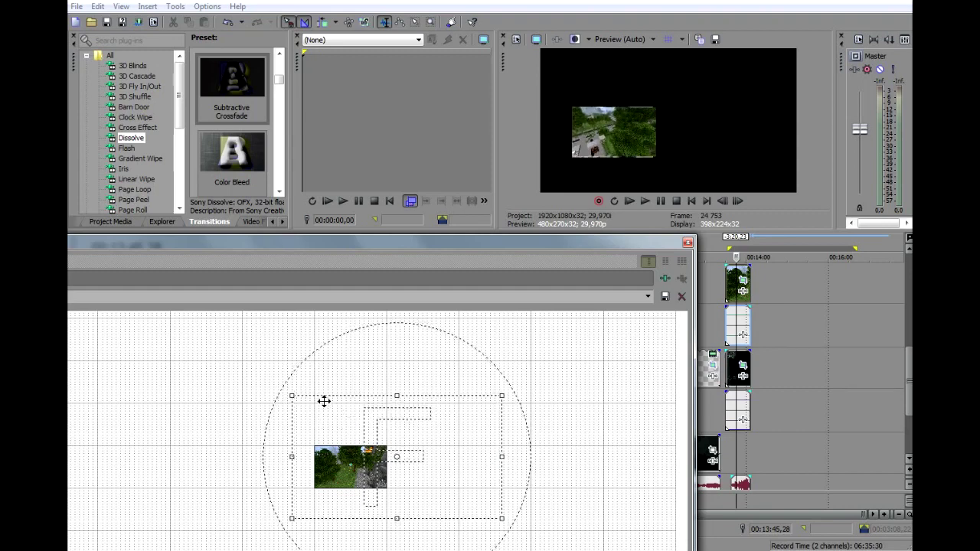
left_click_drag(394, 458, 305, 456)
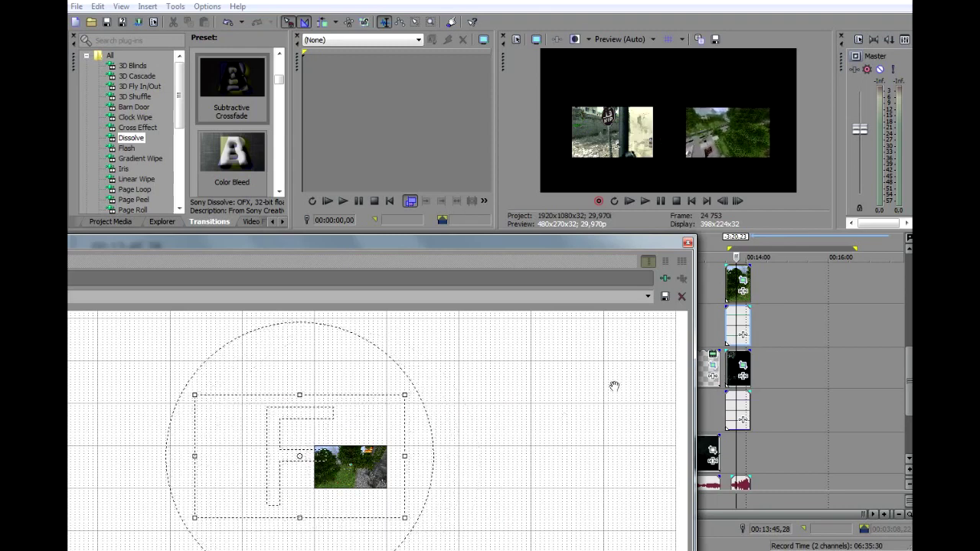
left_click(688, 242)
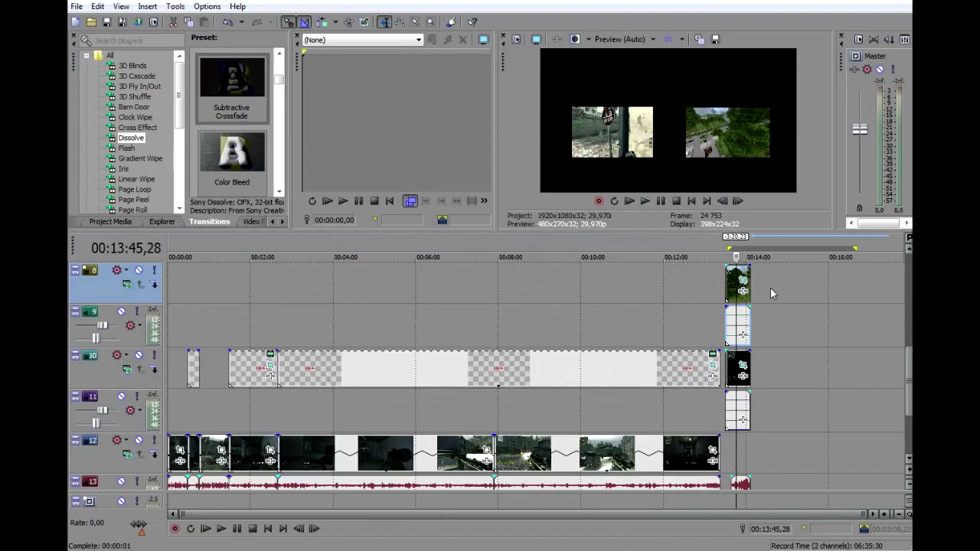
Add the Color Gradient preset Blue Movie Border to track 7 at the start of the Minecraft clip and close its settings.
left_click_drag(909, 377, 909, 356)
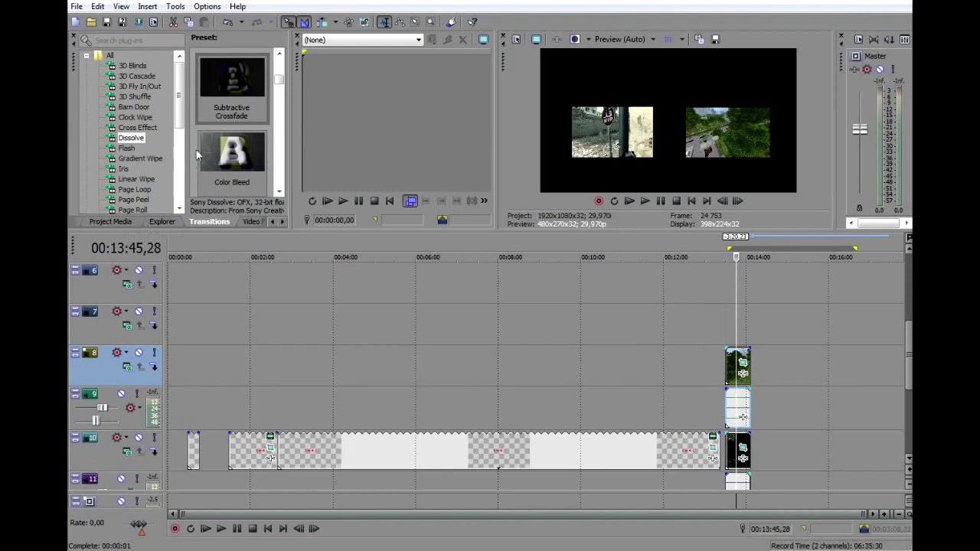
left_click(125, 223)
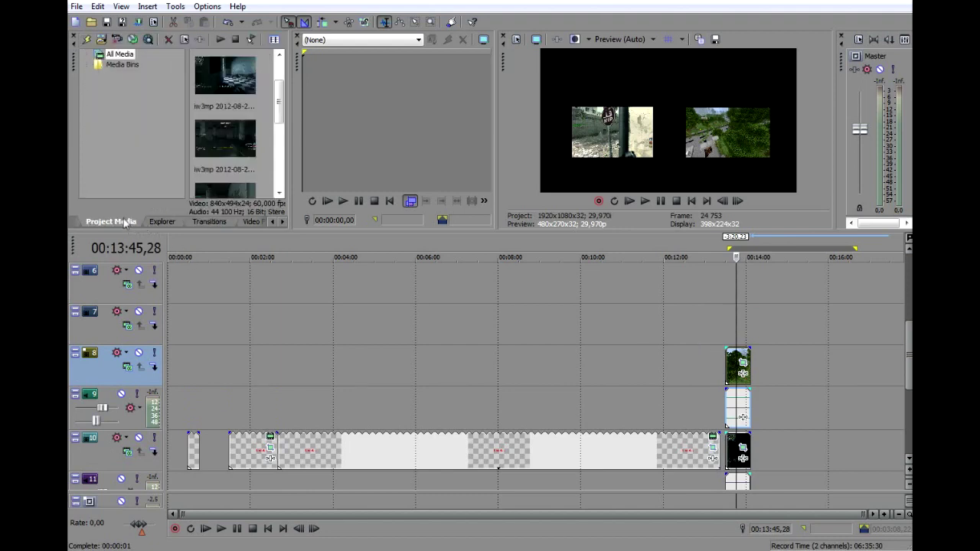
left_click(75, 221)
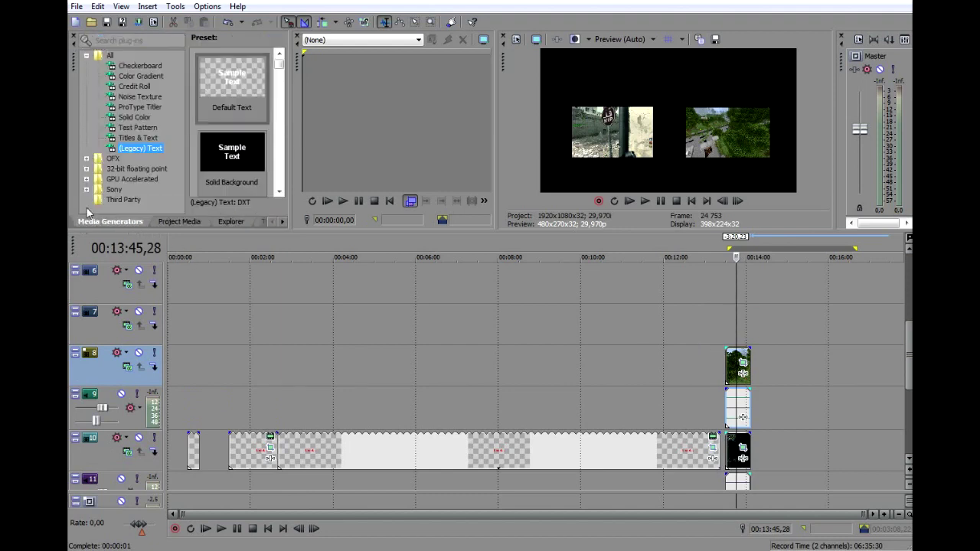
left_click(135, 87)
left_click(138, 76)
left_click(141, 67)
left_click(132, 87)
left_click(137, 77)
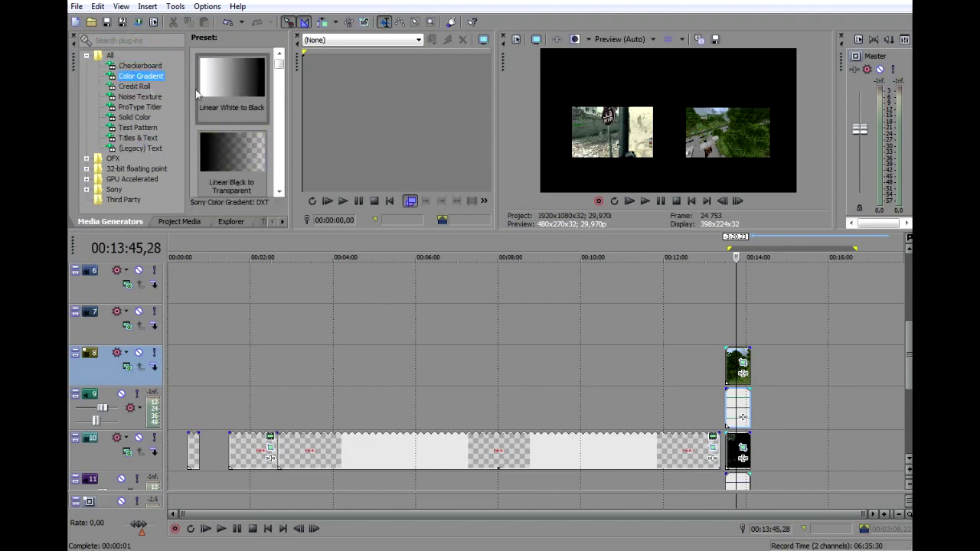
scroll(247, 143, "down", 5)
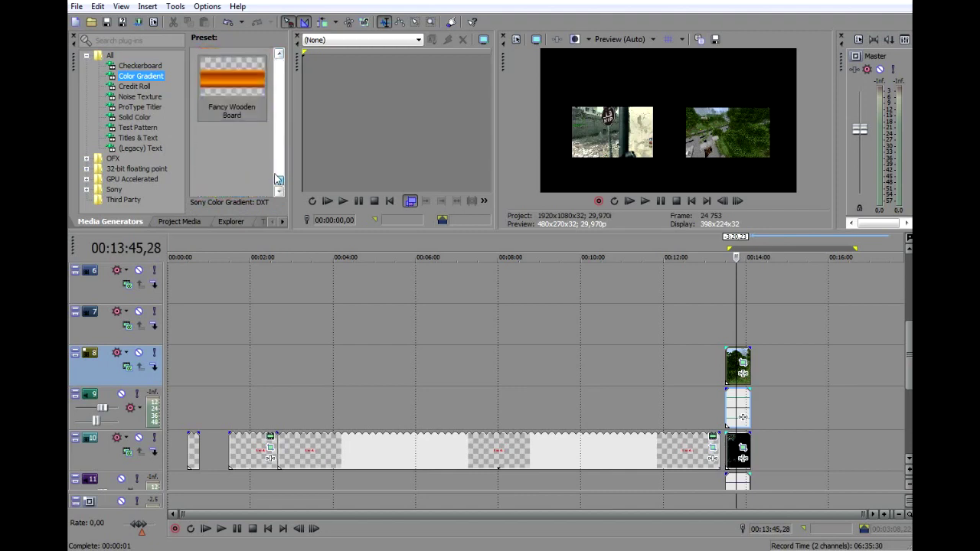
left_click(230, 89)
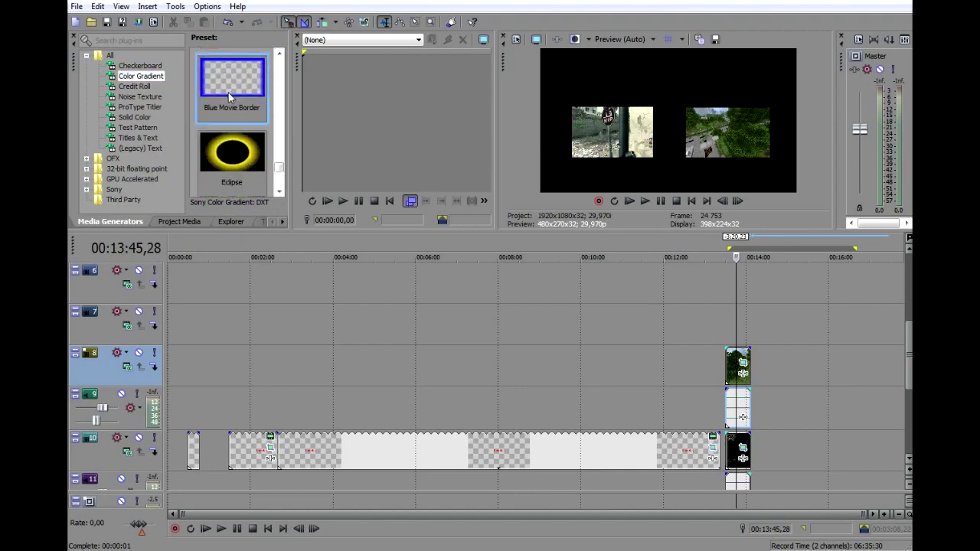
left_click_drag(229, 90, 729, 322)
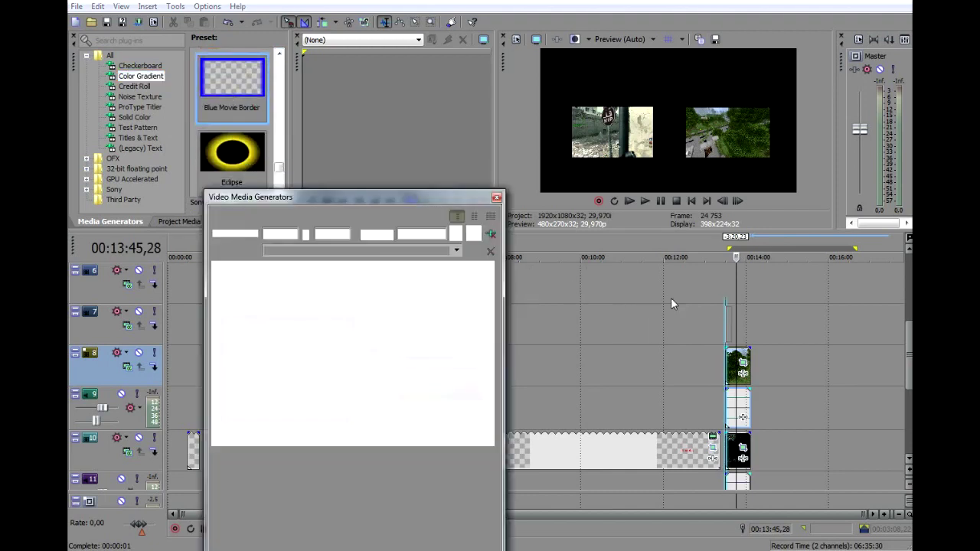
left_click(496, 199)
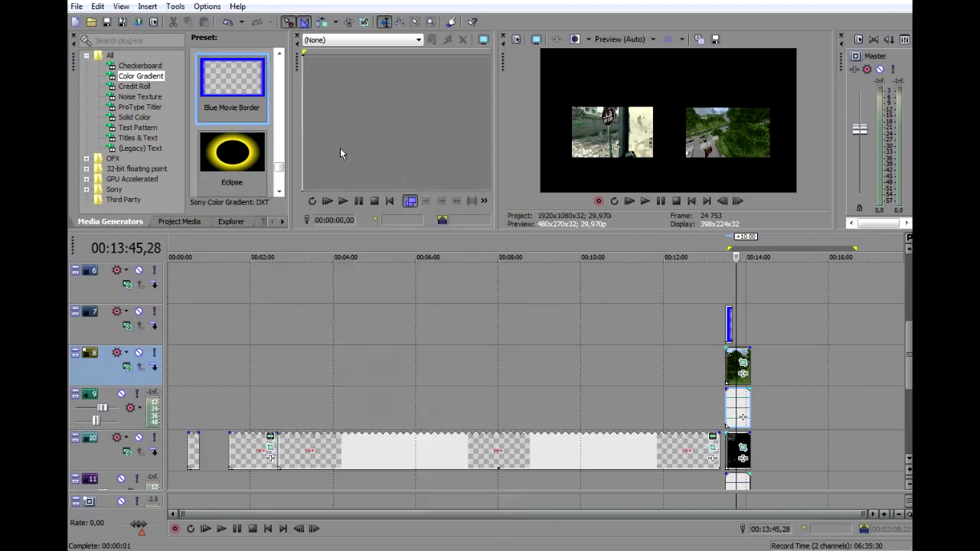
Add a second Blue Movie Border on track 6 and extend both borders to the end of the Minecraft clip.
left_click_drag(728, 293, 729, 283)
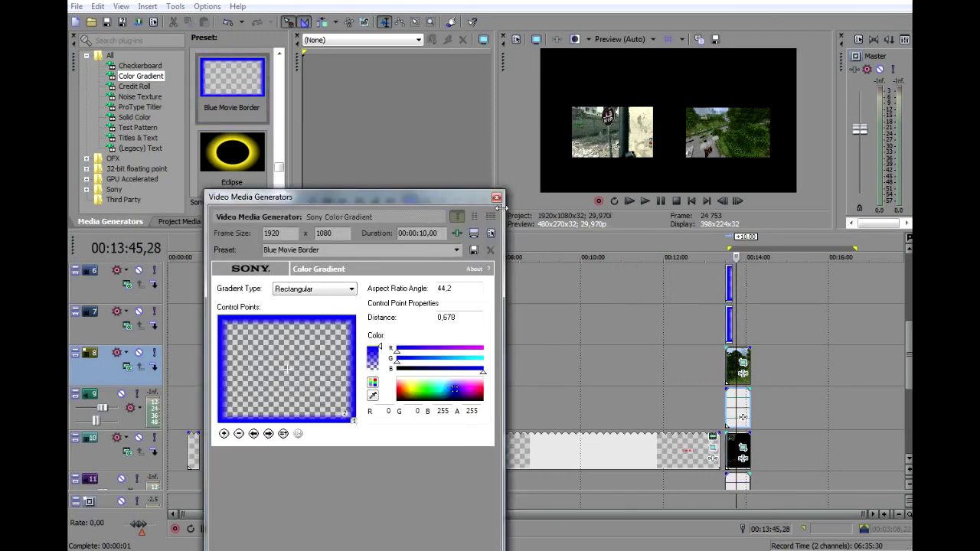
left_click(496, 198)
left_click(744, 285)
left_click_drag(749, 287, 750, 286)
left_click_drag(733, 321, 749, 322)
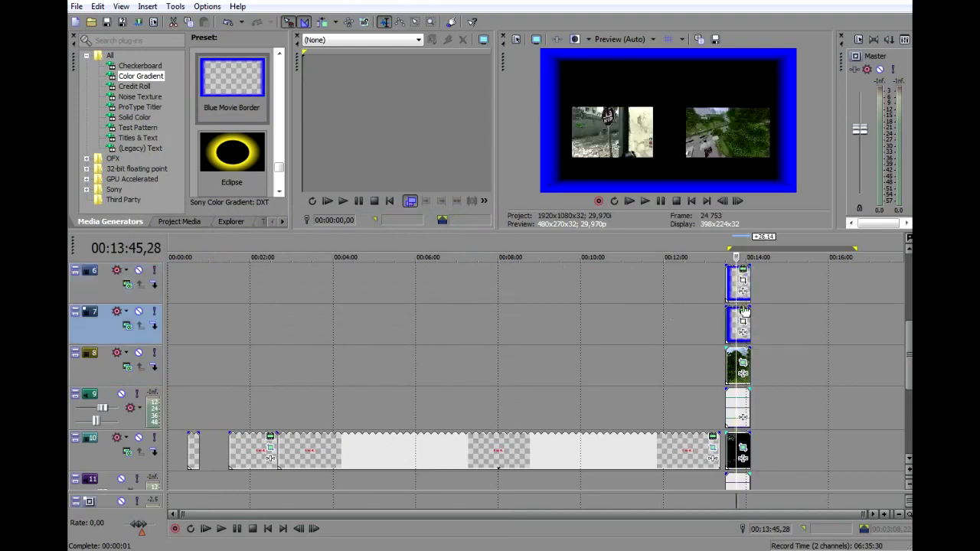
At 00:13:38,06, shrink the track 7 border in Pan/Crop and move it around the Minecraft picture.
left_click(730, 326)
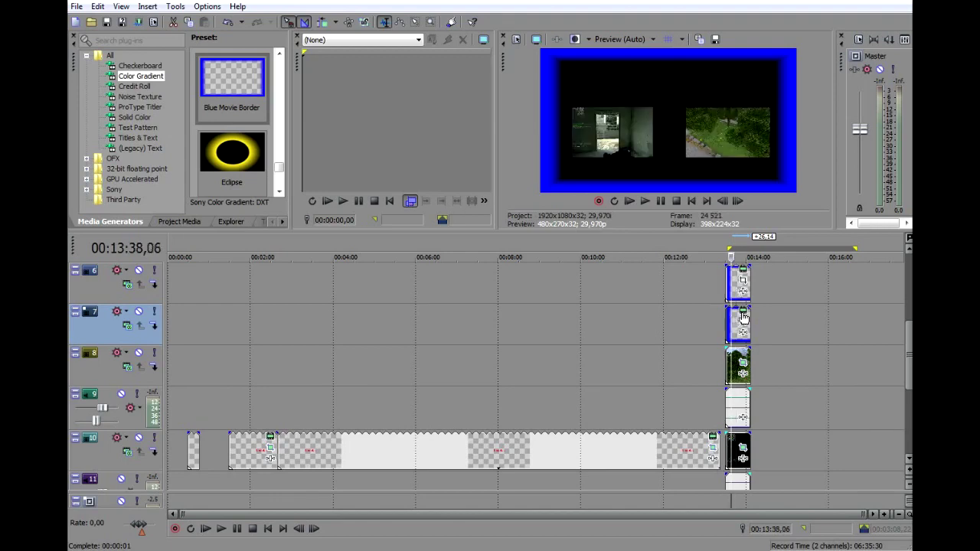
left_click(743, 322)
scroll(468, 470, "down", 5)
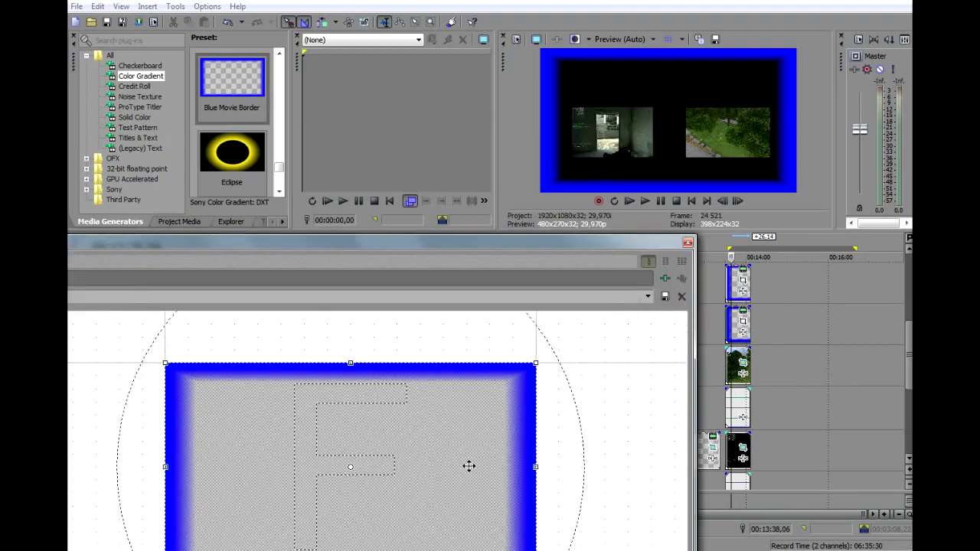
left_click_drag(463, 412, 358, 396)
scroll(488, 370, "down", 3)
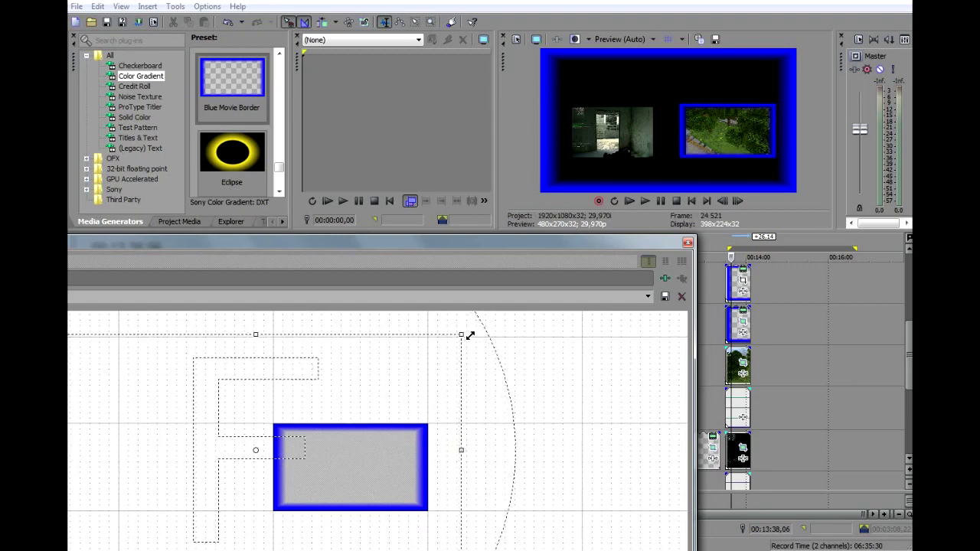
Fine-tune the track 7 border's size and position to fit tightly around the Minecraft picture, and close Pan/Crop.
left_click_drag(499, 337, 597, 334)
left_click_drag(390, 410, 386, 411)
left_click_drag(458, 338, 468, 312)
left_click_drag(410, 388, 403, 383)
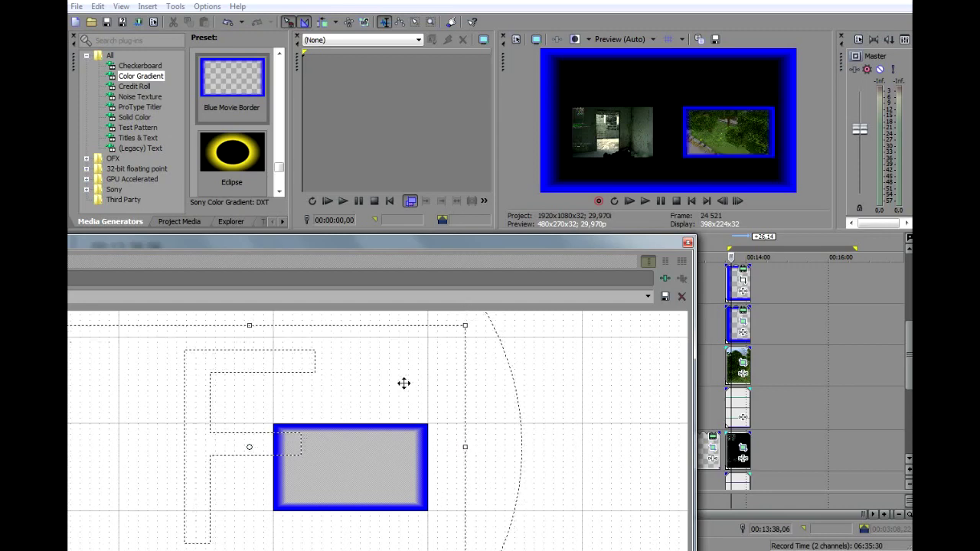
left_click(687, 242)
Shrink the track 6 border in Pan/Crop and move it around the gameplay picture in the left half of the frame.
left_click(742, 278)
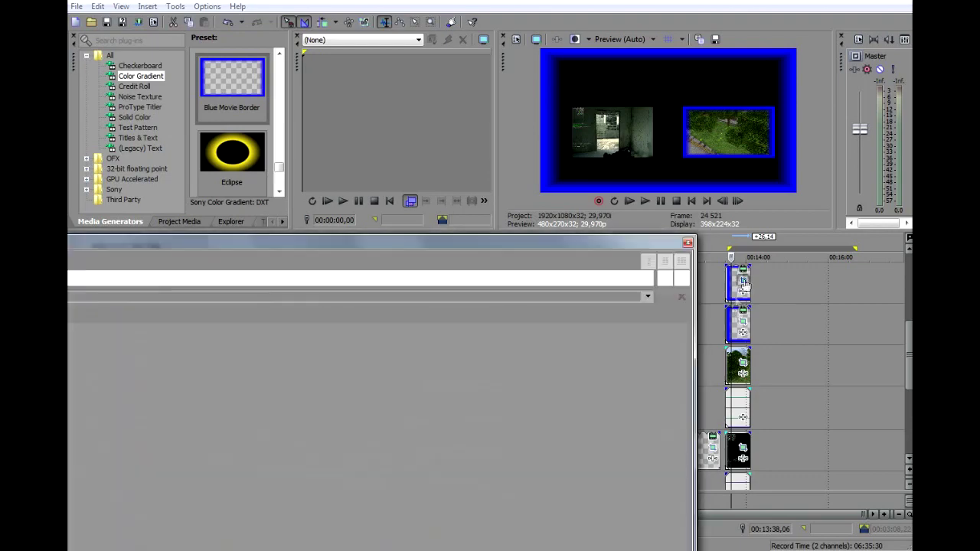
scroll(472, 449, "down", 4)
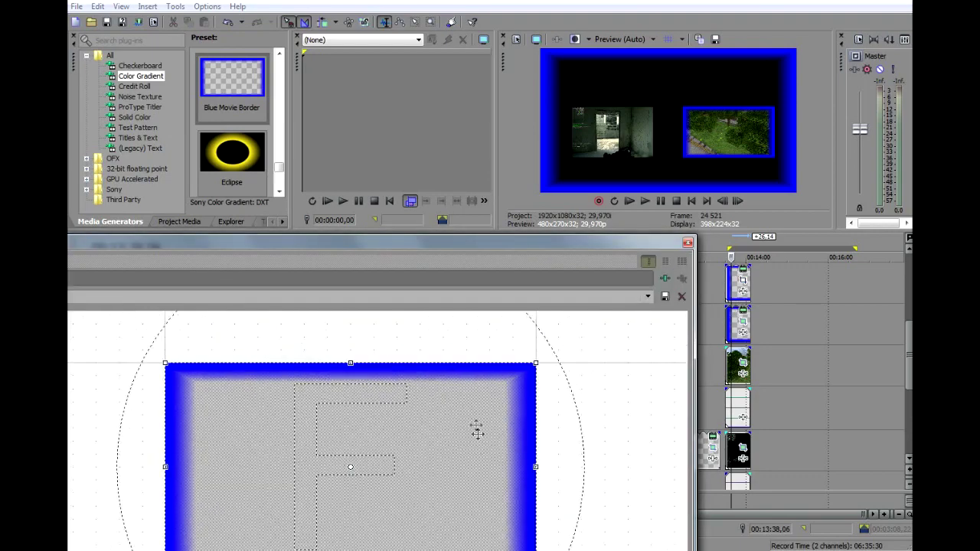
scroll(460, 451, "down", 1)
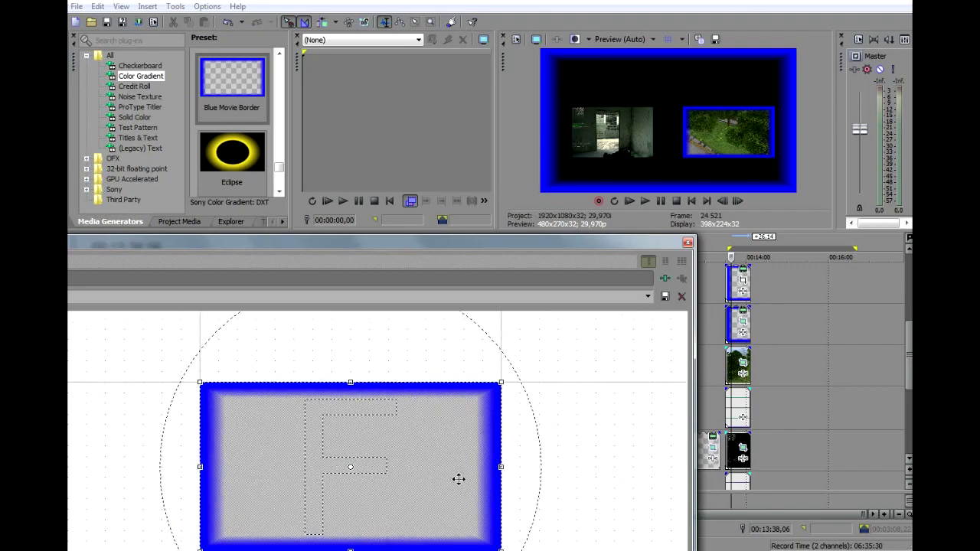
scroll(432, 498, "down", 2)
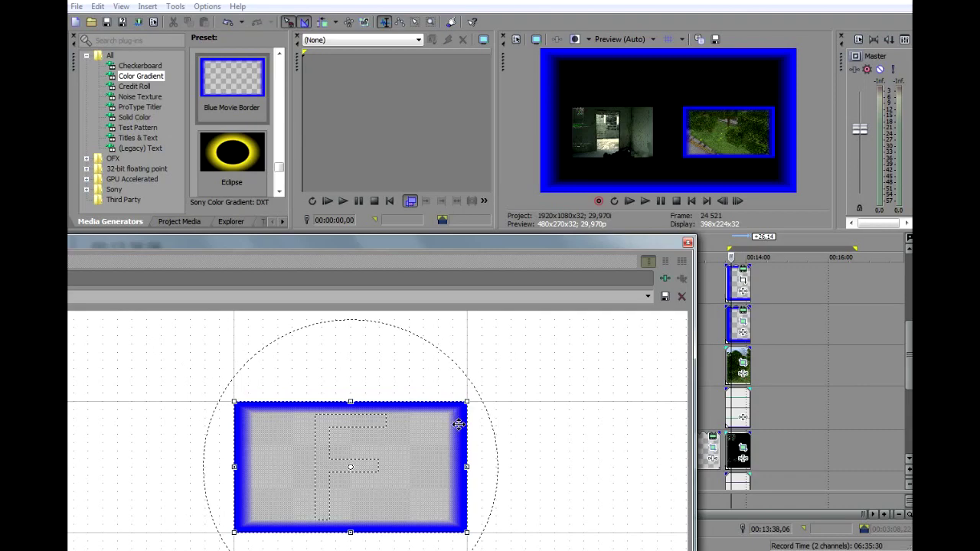
left_click_drag(464, 414, 628, 198)
left_click_drag(445, 436, 534, 416)
scroll(492, 437, "down", 1)
scroll(490, 442, "down", 1)
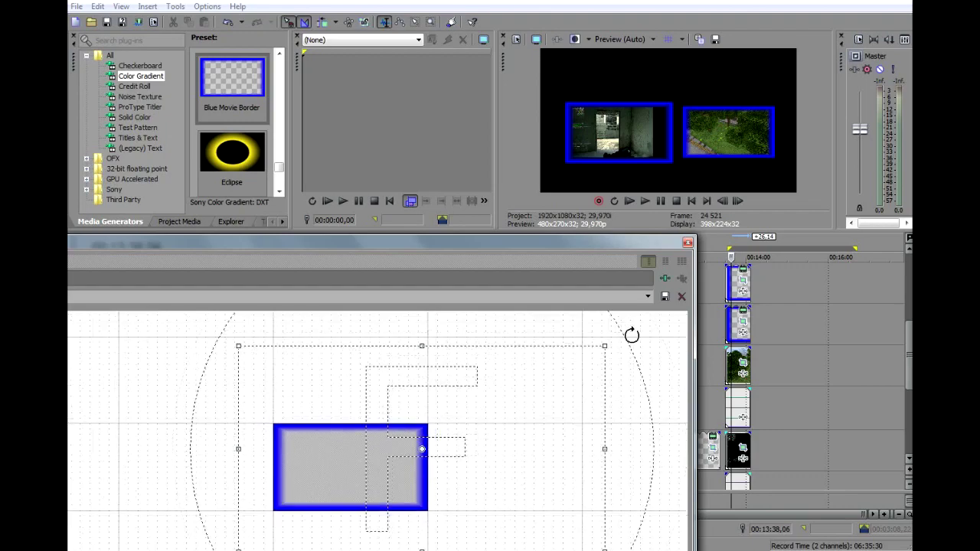
Fine-tune the track 6 border's size and position to fit tightly around the gameplay picture, and close Pan/Crop.
left_click_drag(609, 347, 648, 340)
left_click_drag(545, 409, 565, 408)
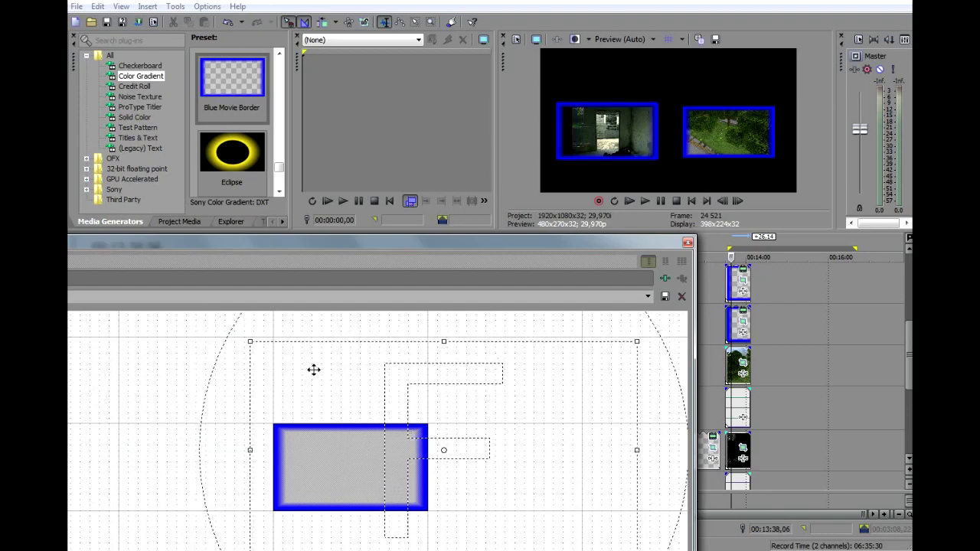
left_click_drag(247, 340, 222, 312)
left_click_drag(373, 392, 378, 387)
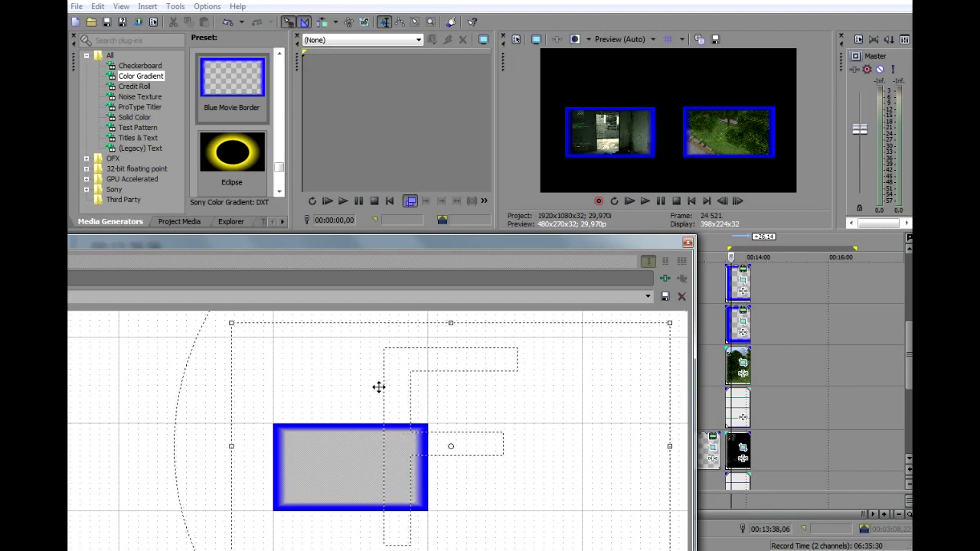
left_click(687, 244)
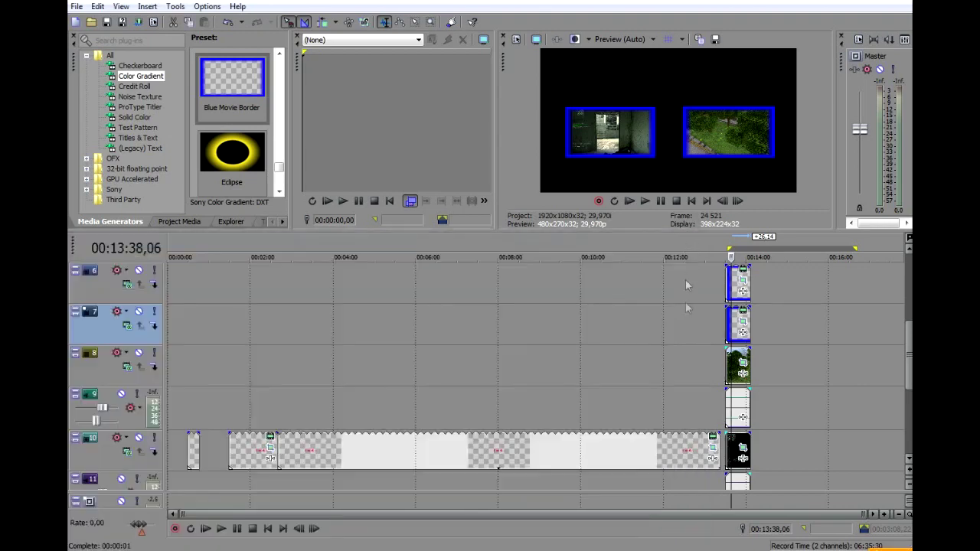
Apply the Subtractive Crossfade preset of Dissolve to both blue borders, close its settings, and place the cursor at 00:13:30,10.
left_click(241, 222)
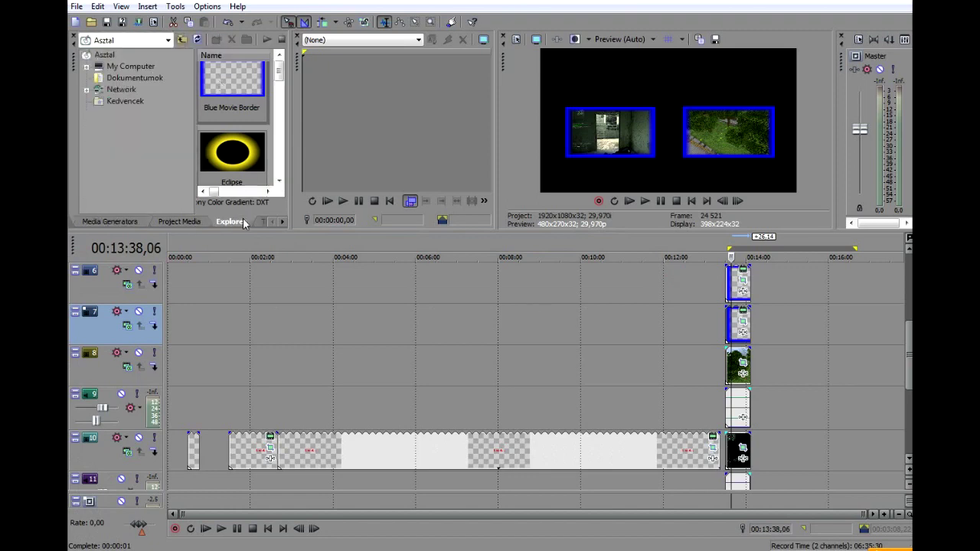
left_click(265, 222)
left_click_drag(232, 84, 734, 283)
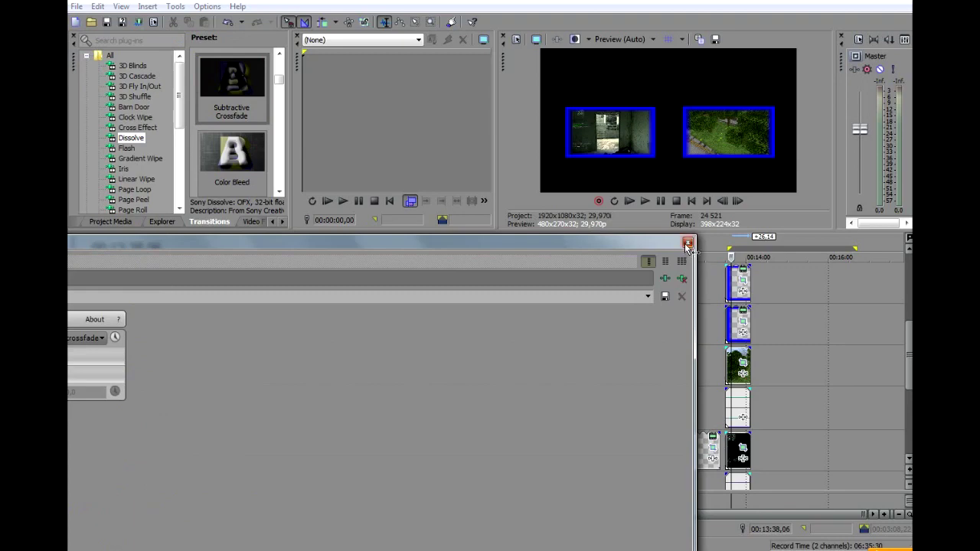
left_click(687, 243)
left_click_drag(206, 78, 734, 321)
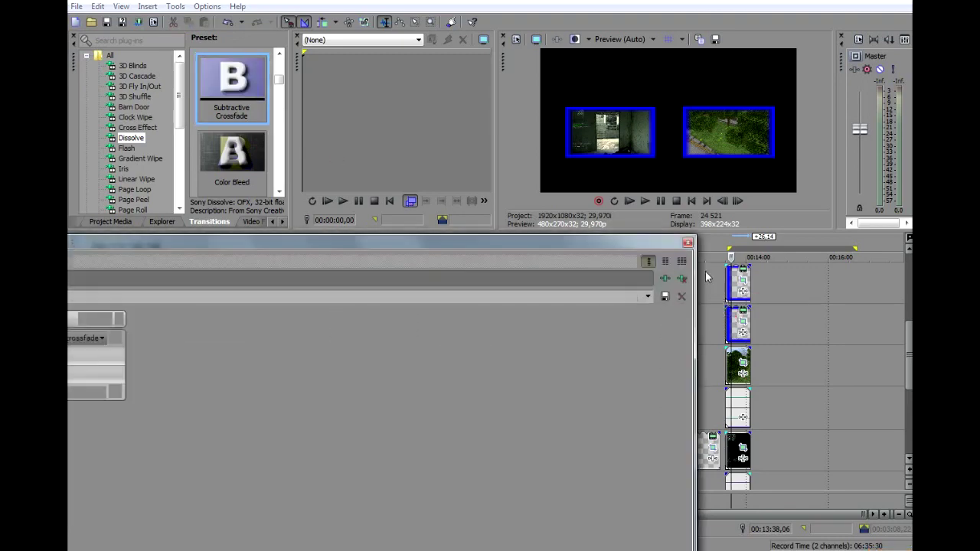
left_click(687, 243)
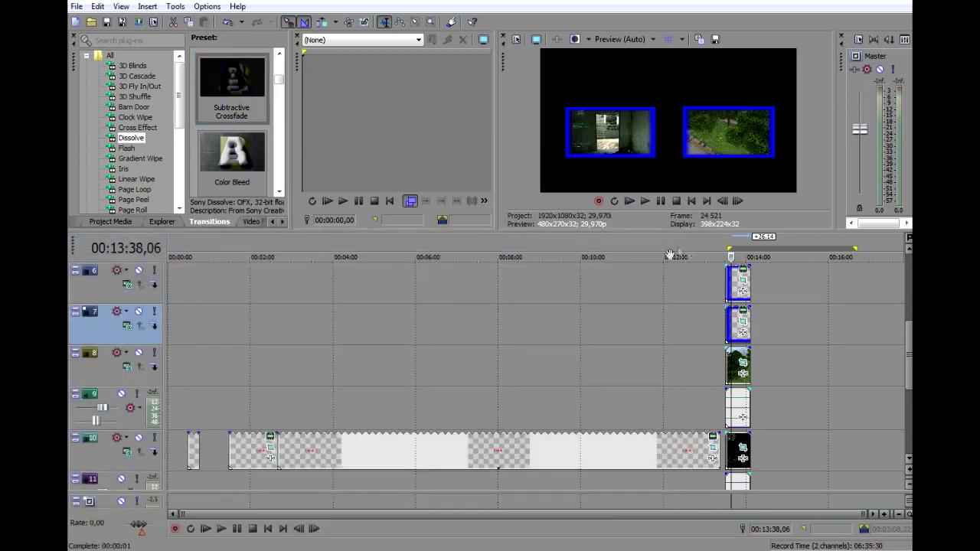
left_click(729, 403)
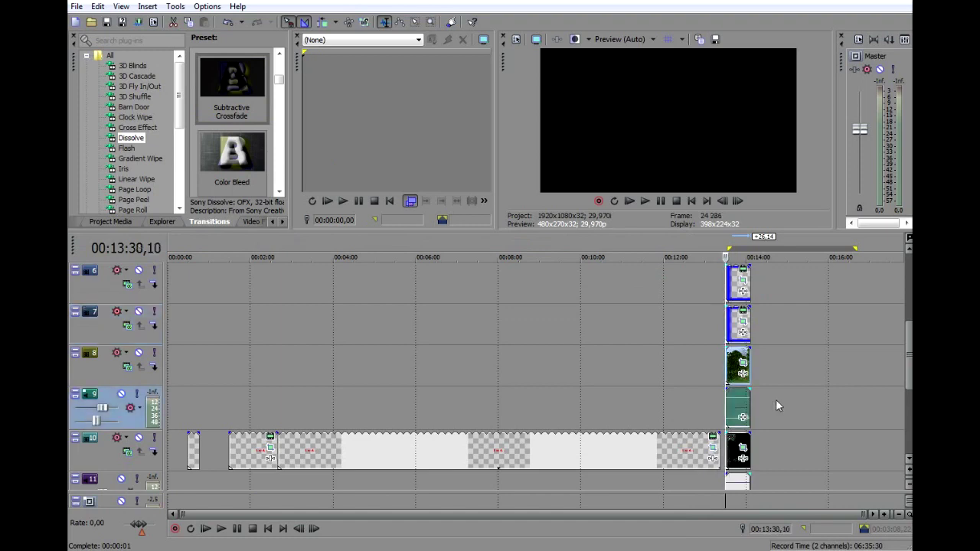
left_click(729, 288)
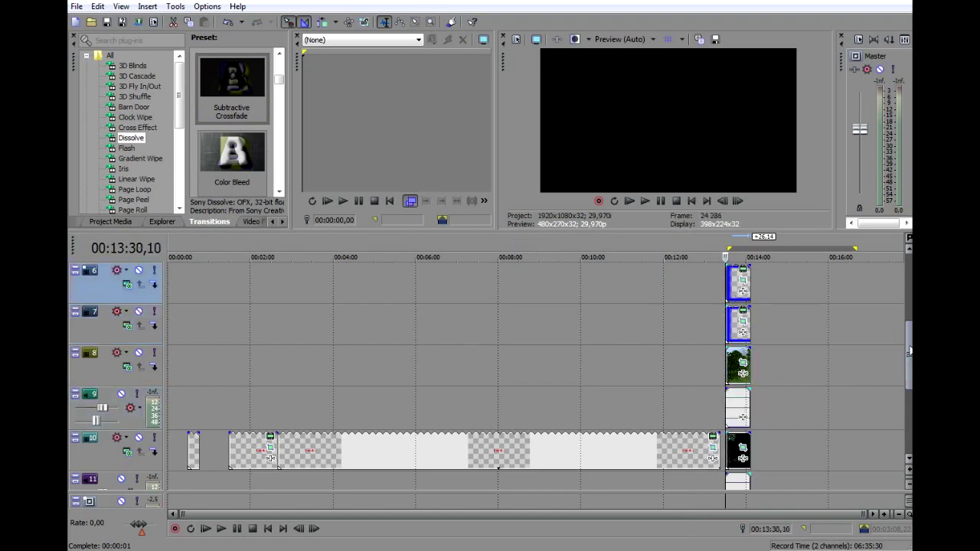
Add a (Legacy) Text event with the Default Text preset on track 12 within the picture-in-picture section, and close its generator settings.
left_click_drag(908, 352, 903, 389)
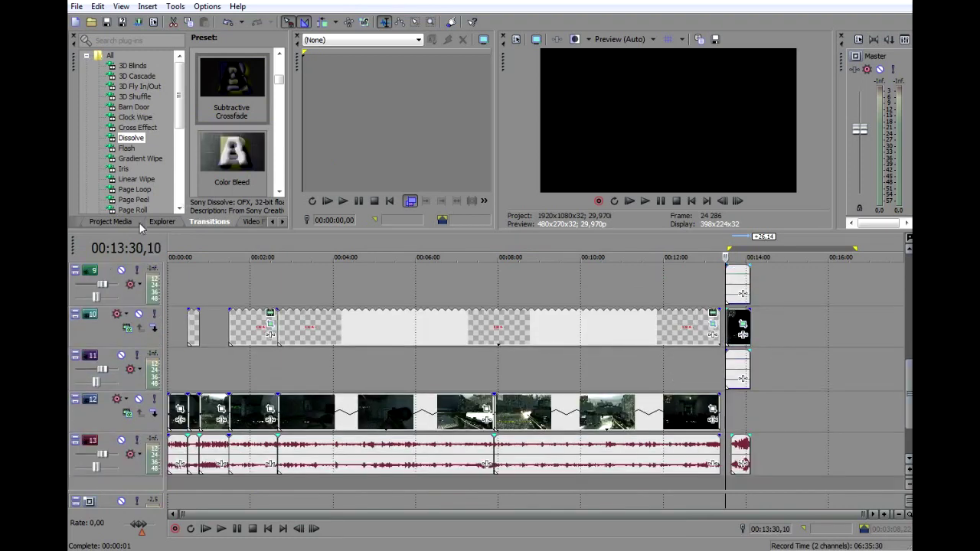
left_click(114, 221)
left_click(76, 223)
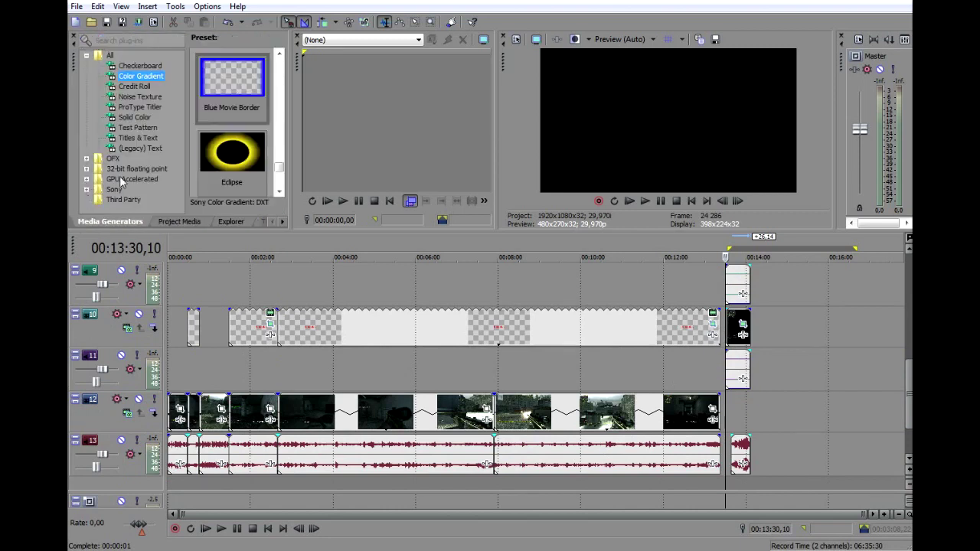
left_click_drag(131, 146, 284, 135)
left_click_drag(305, 222, 736, 430)
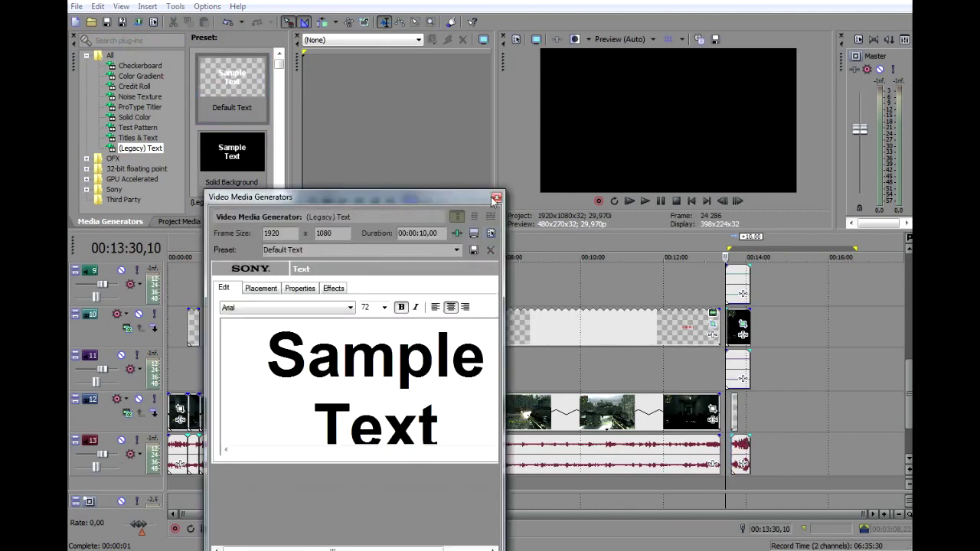
left_click(495, 198)
Align the track 13 music and the track 12 text with the picture-in-picture section's start, and extend both to its end.
left_click(737, 452)
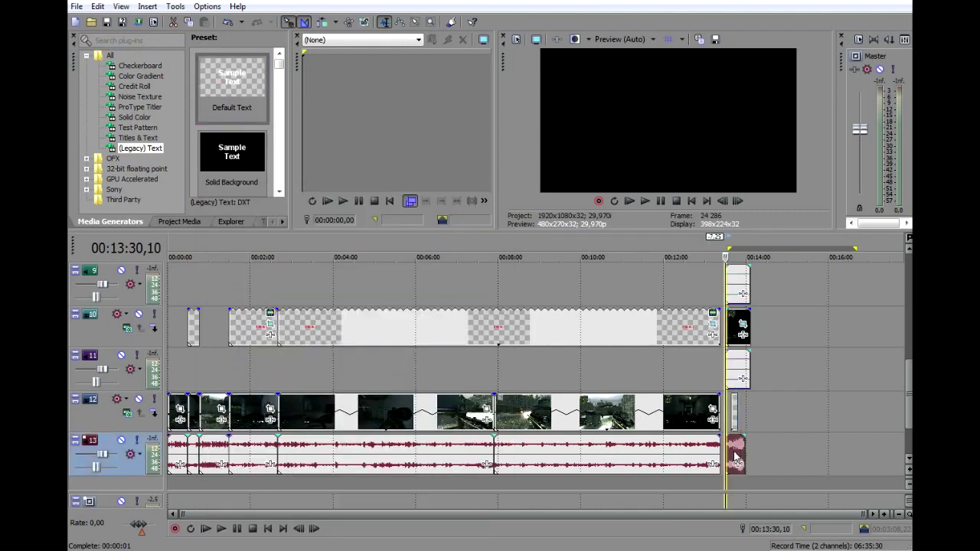
left_click(739, 450)
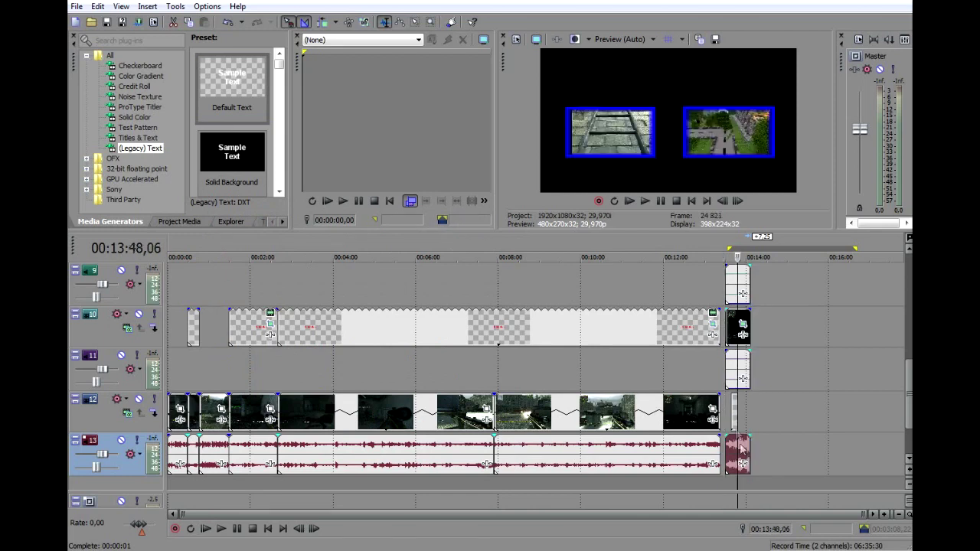
left_click(737, 414)
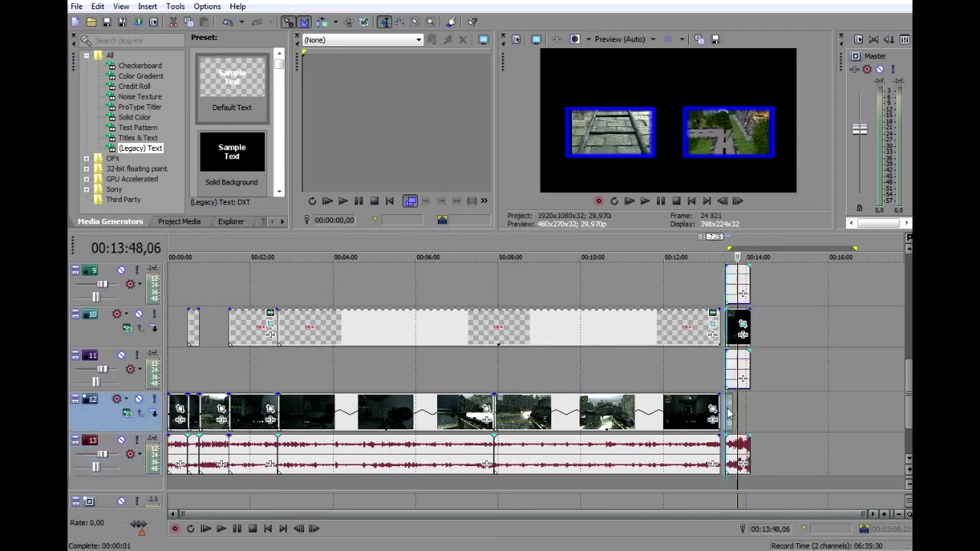
left_click_drag(731, 408, 751, 409)
left_click(737, 418)
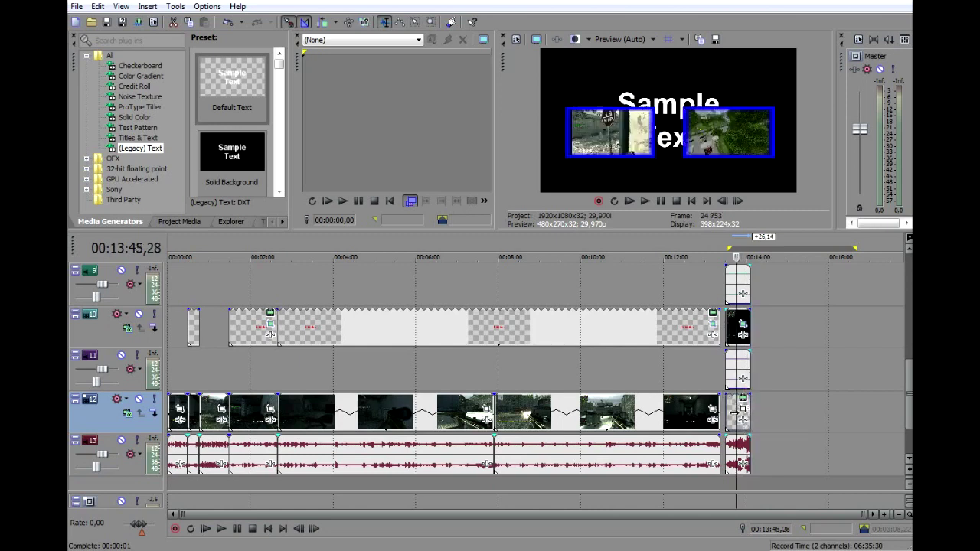
Replace the sample text of the track 12 text event with "Előző rész".
left_click(743, 408)
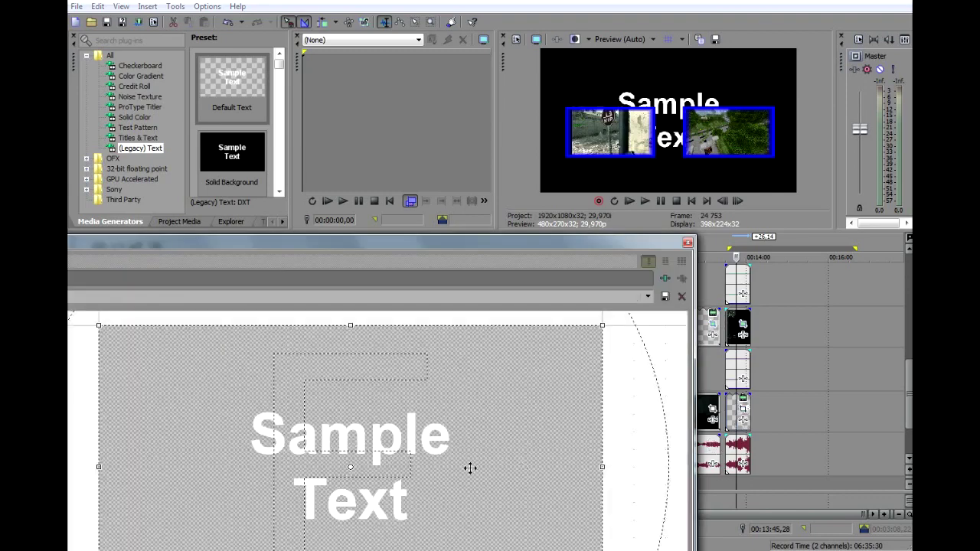
left_click(687, 242)
left_click(745, 406)
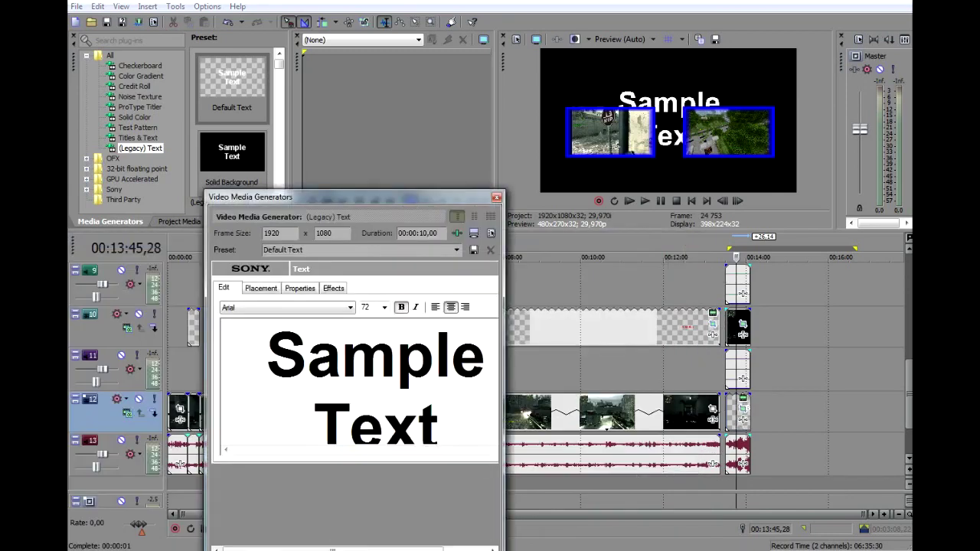
type("Előzőr é")
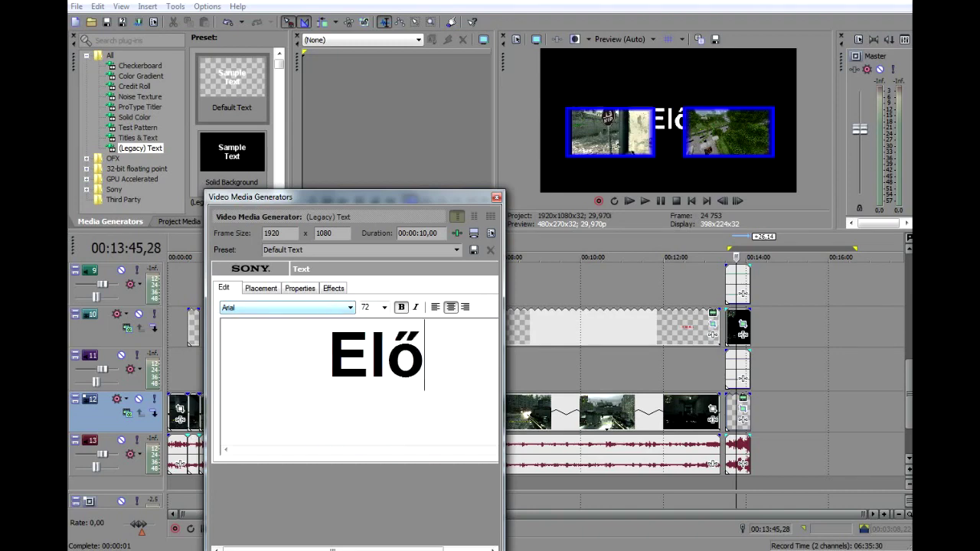
key("BackSpace")
key("BackSpace")
key("BackSpace")
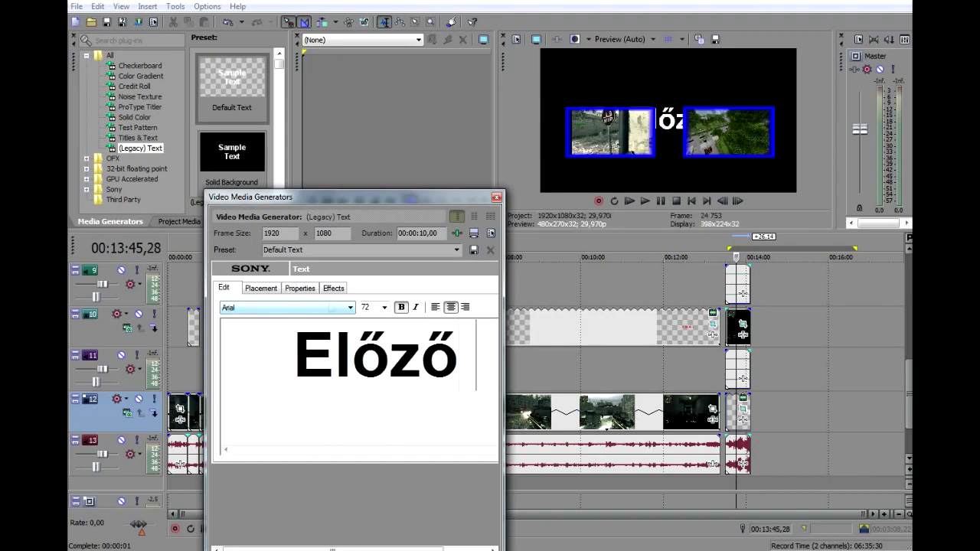
type("rés")
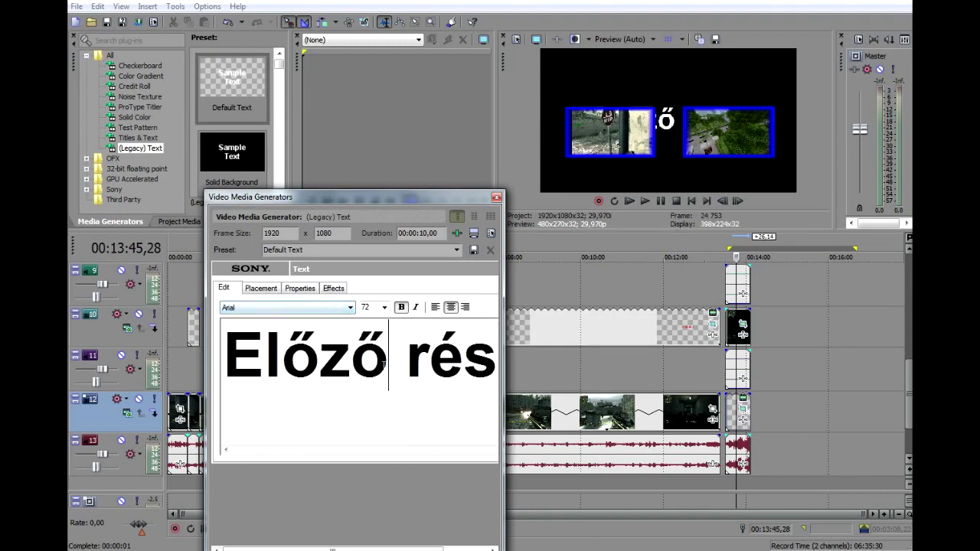
Set the track 12 text's font size to 20, add a colon at its end, and close the generator settings.
key("ctrl+a")
left_click(384, 307)
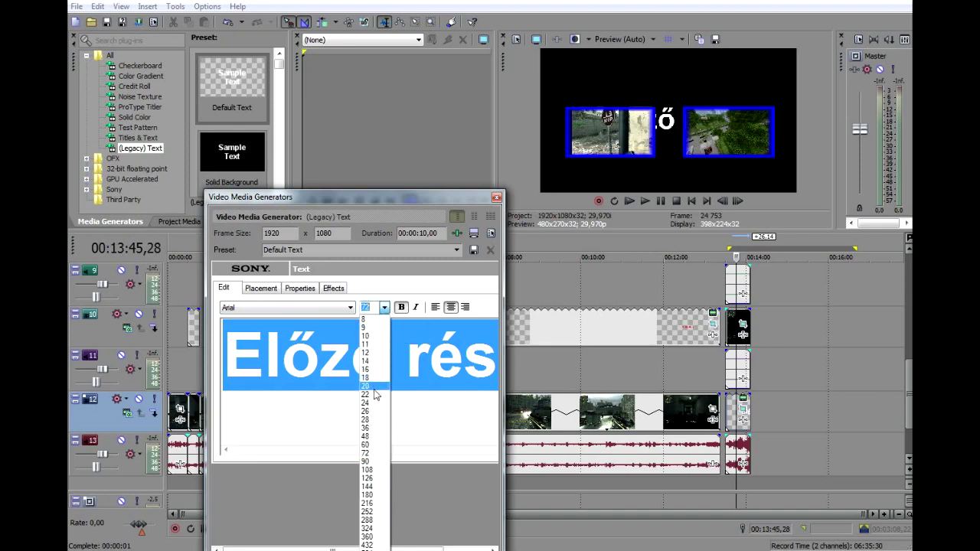
left_click(374, 393)
left_click(422, 329)
type(":")
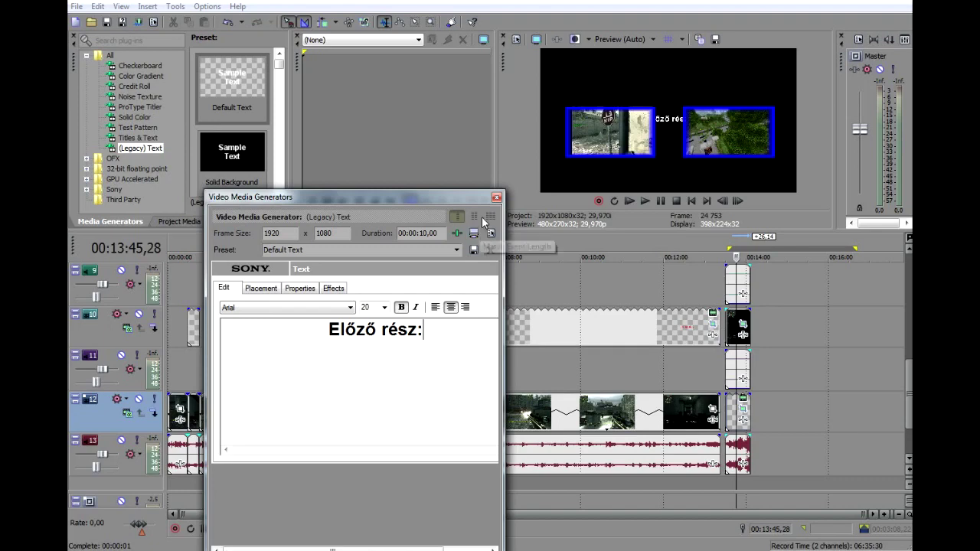
left_click(496, 198)
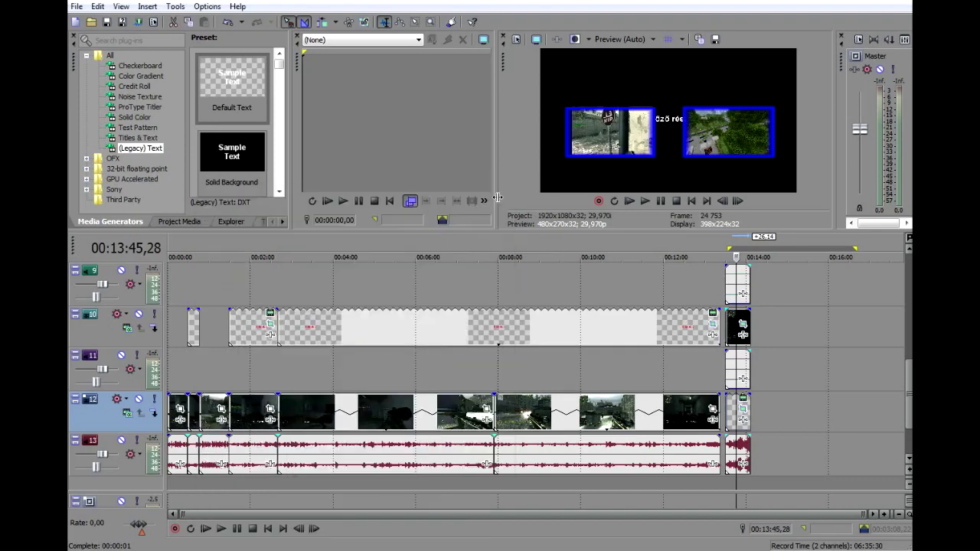
Move the "Előző rész:" text in Pan/Crop to sit just above the gameplay picture in the left half of the frame.
left_click(743, 408)
scroll(401, 488, "down", 3)
left_click_drag(334, 471, 422, 501)
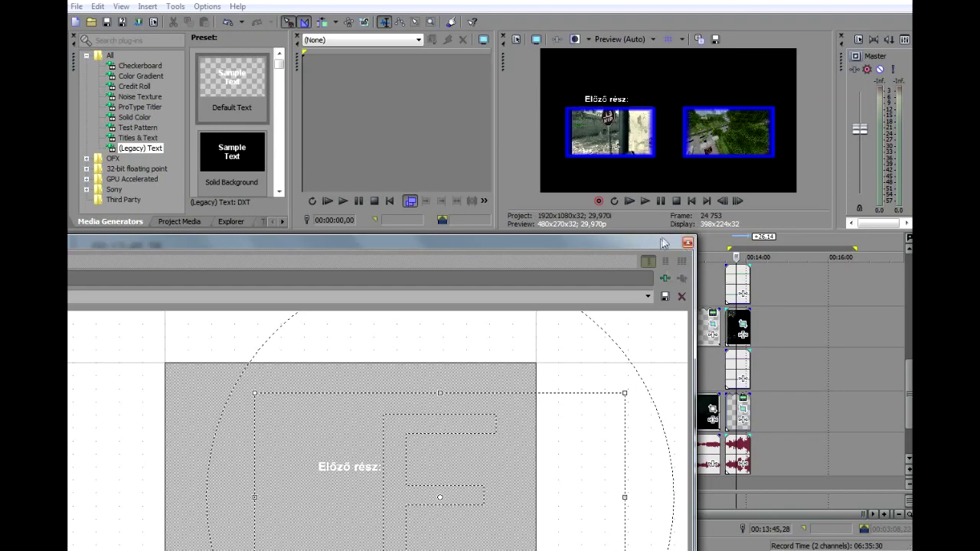
left_click(687, 243)
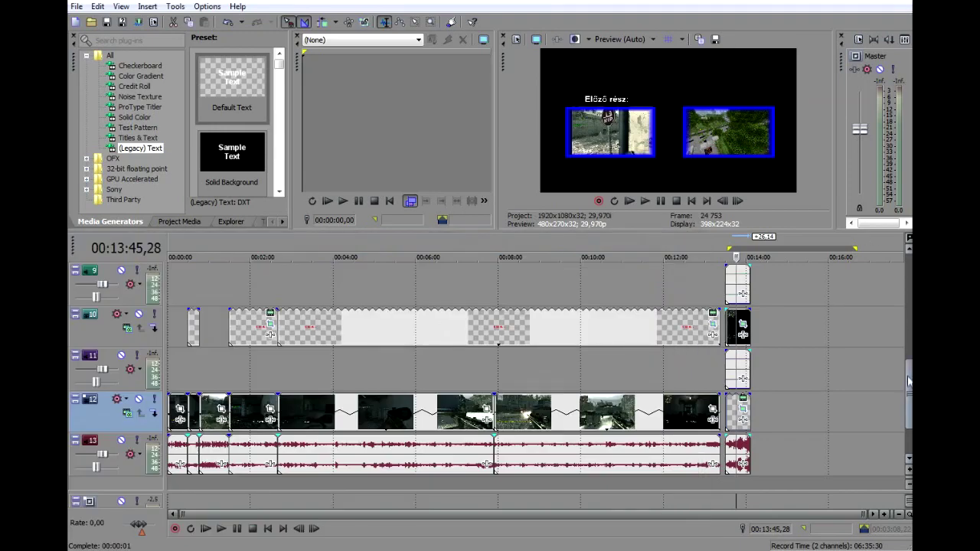
Nudge the track 6 blue border slightly to the right in Pan/Crop to fit the gameplay picture, and close it.
left_click_drag(909, 381, 909, 311)
left_click(743, 415)
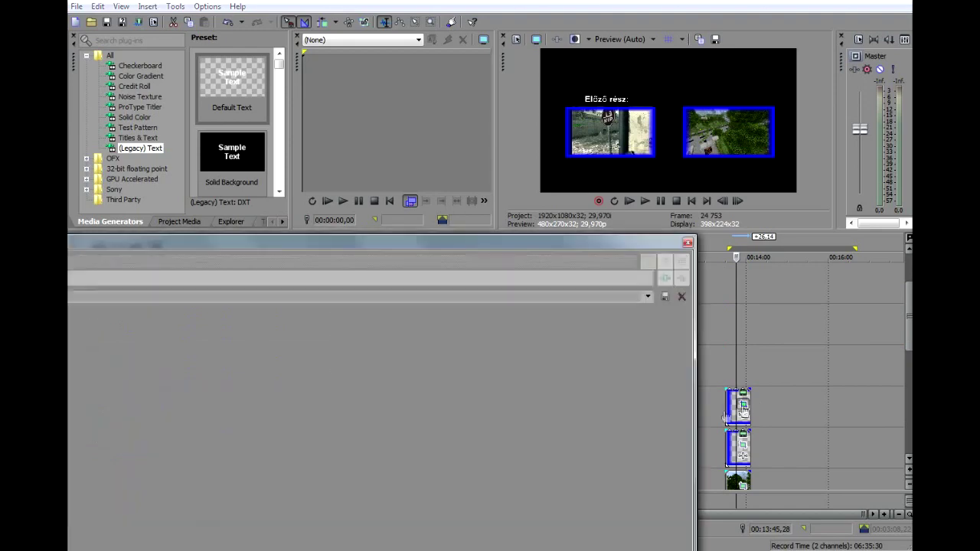
scroll(139, 488, "down", 6)
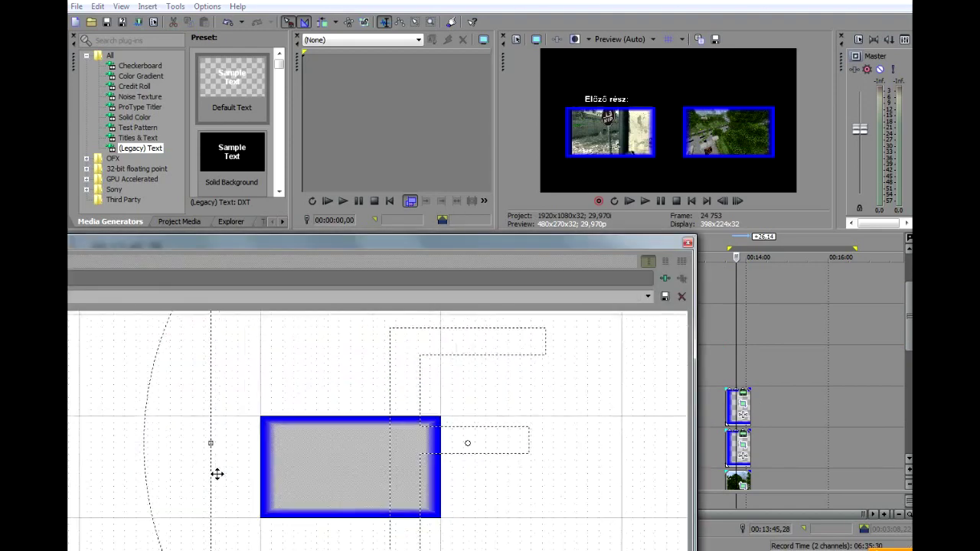
left_click_drag(232, 447, 299, 454)
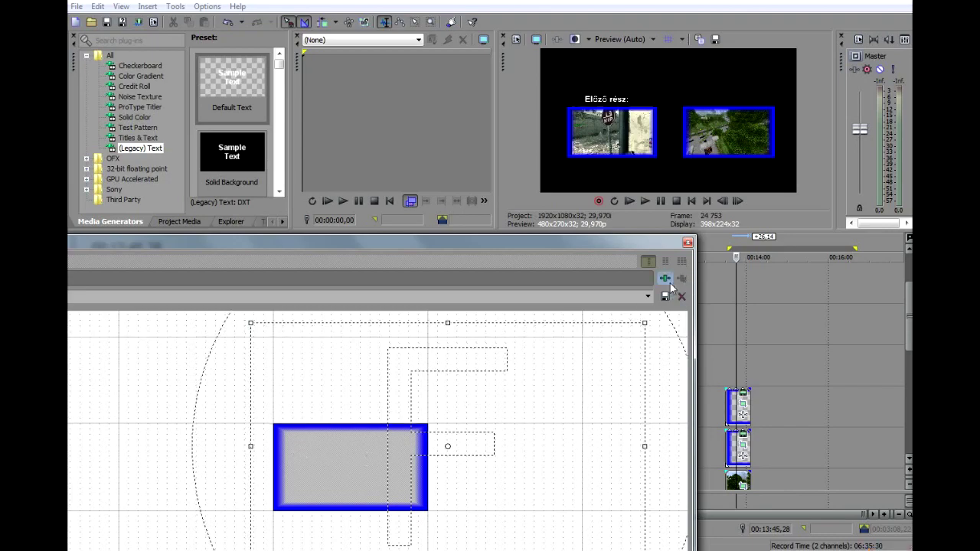
left_click(688, 244)
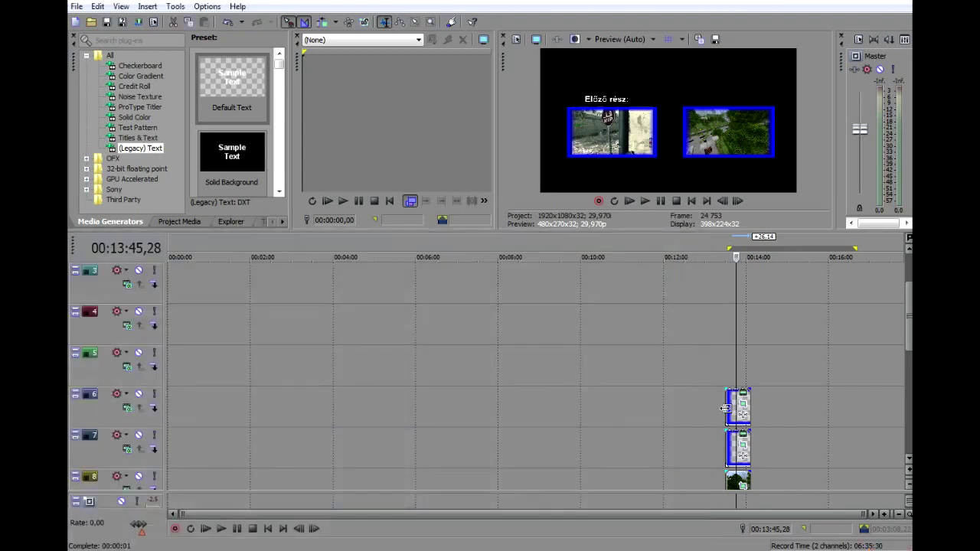
Add a default (Legacy) Text event on track 5 spanning the whole picture-in-picture section.
scroll(890, 399, "down", 6)
left_click(737, 368)
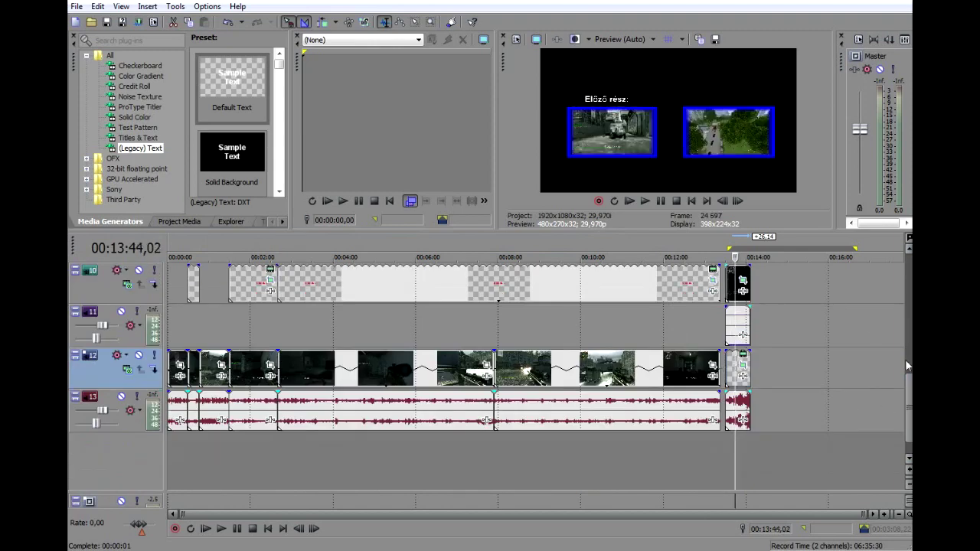
left_click_drag(910, 410, 910, 332)
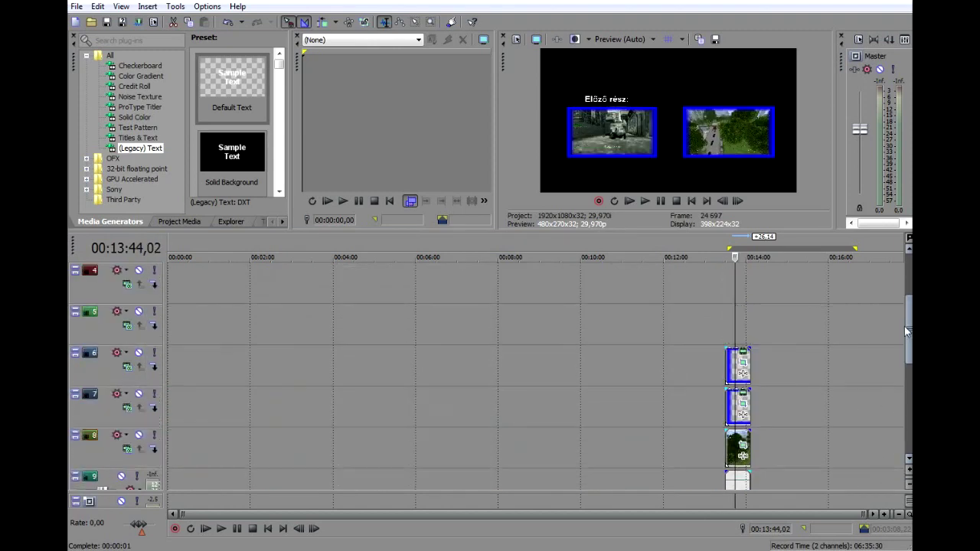
left_click_drag(622, 304, 726, 329)
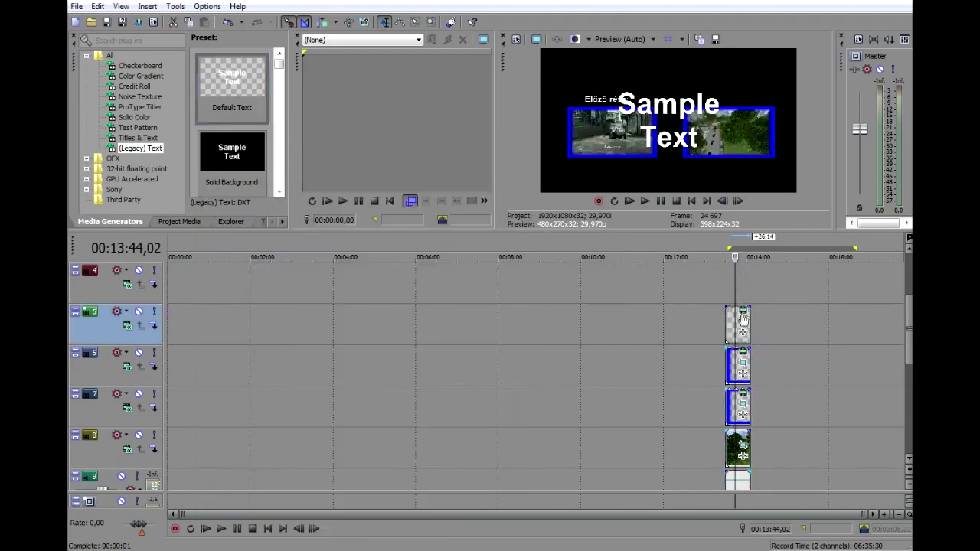
Replace the track 5 sample text with "Következő rész:", set its font size to 20, and close the generator settings.
left_click(743, 320)
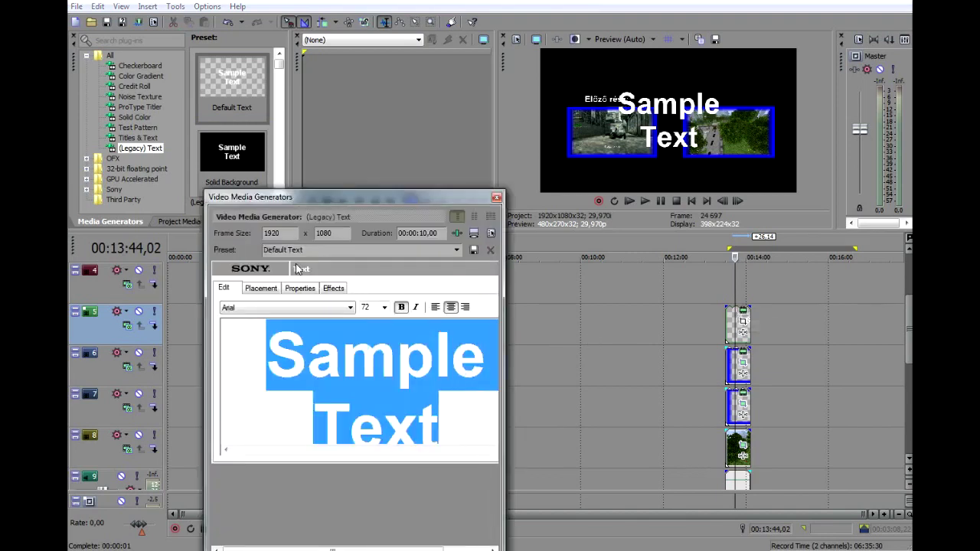
type("Következő")
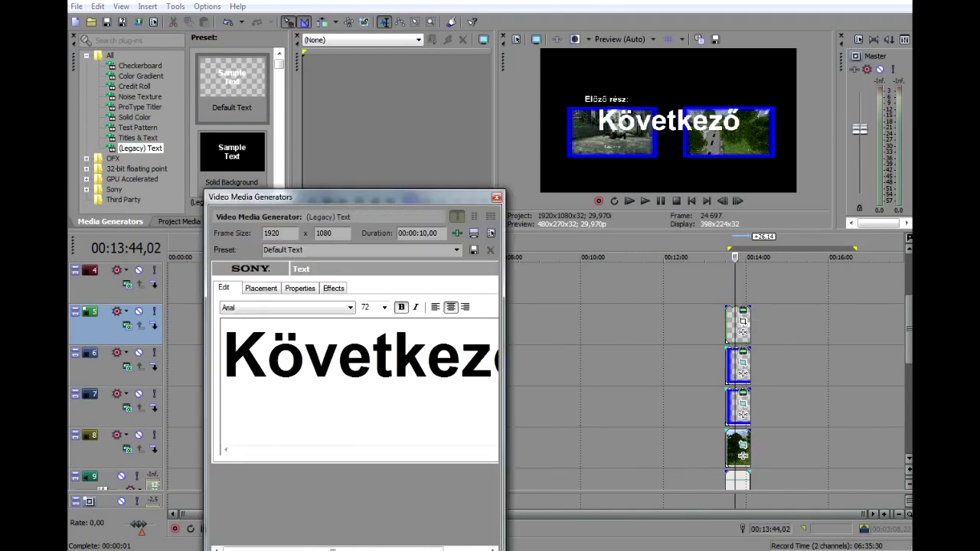
type(" rész:")
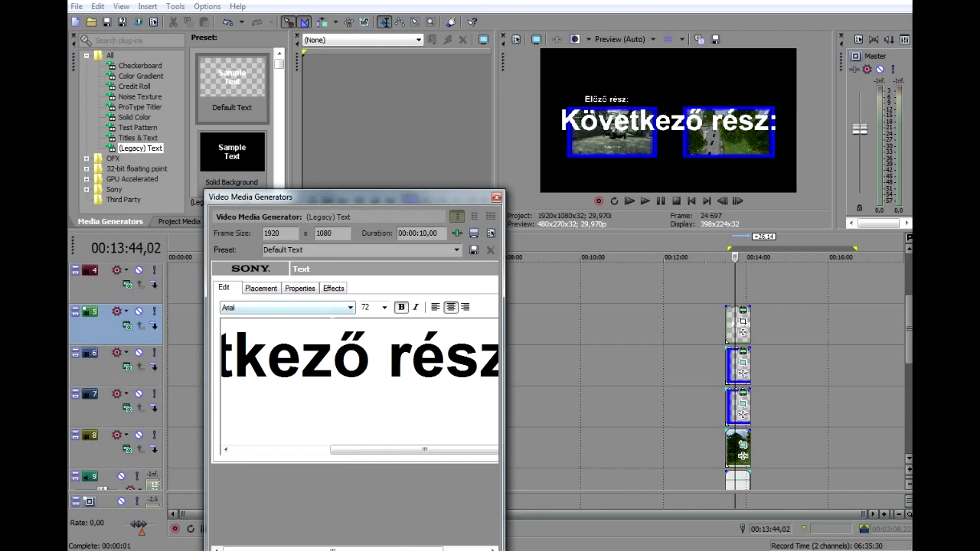
key("ctrl+a")
left_click(385, 307)
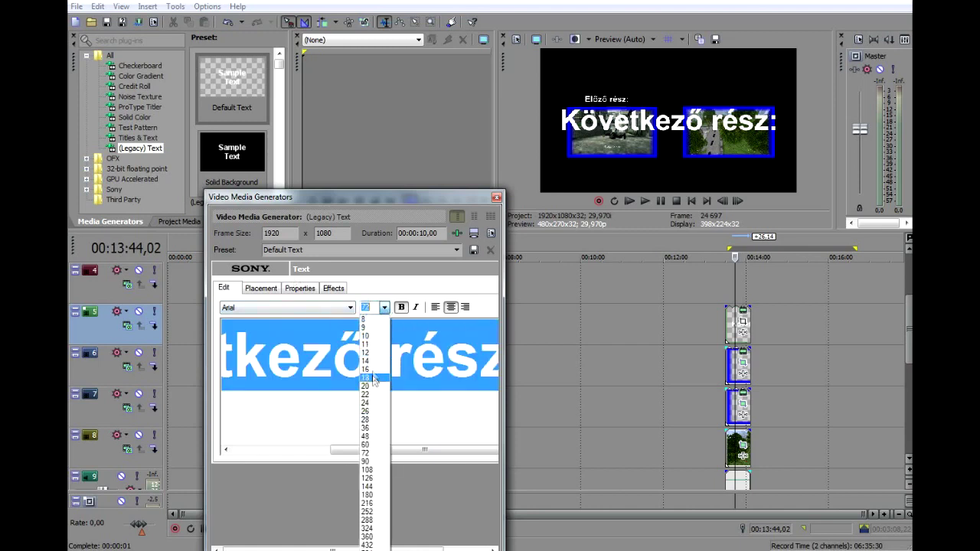
left_click(372, 387)
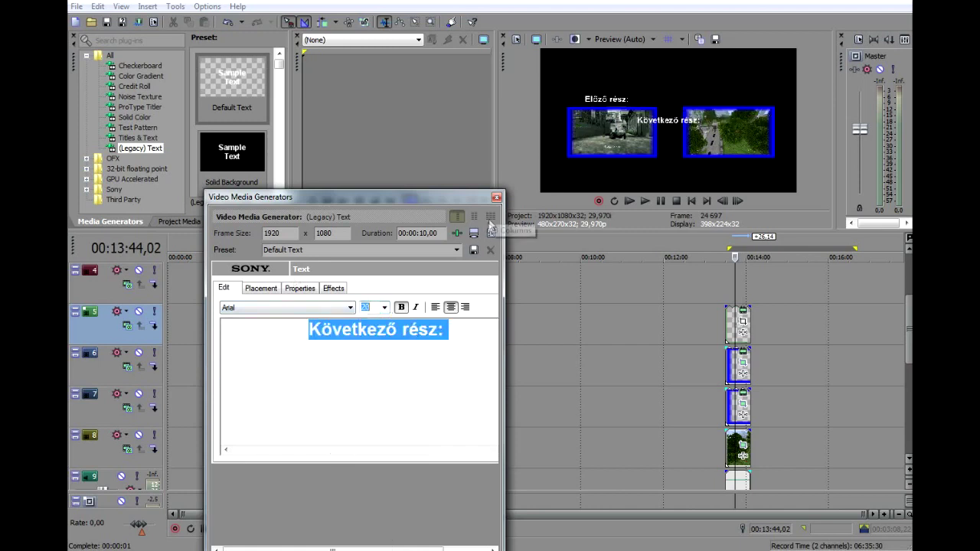
left_click(497, 198)
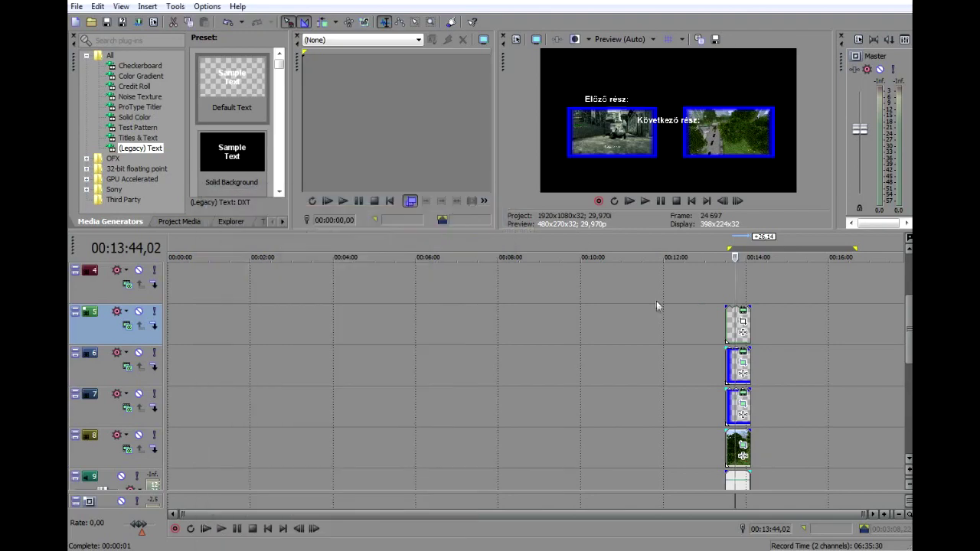
Move the "Következő rész:" text in Pan/Crop to sit just above the Minecraft picture in the right half of the frame.
left_click(742, 321)
left_click_drag(444, 480, 371, 499)
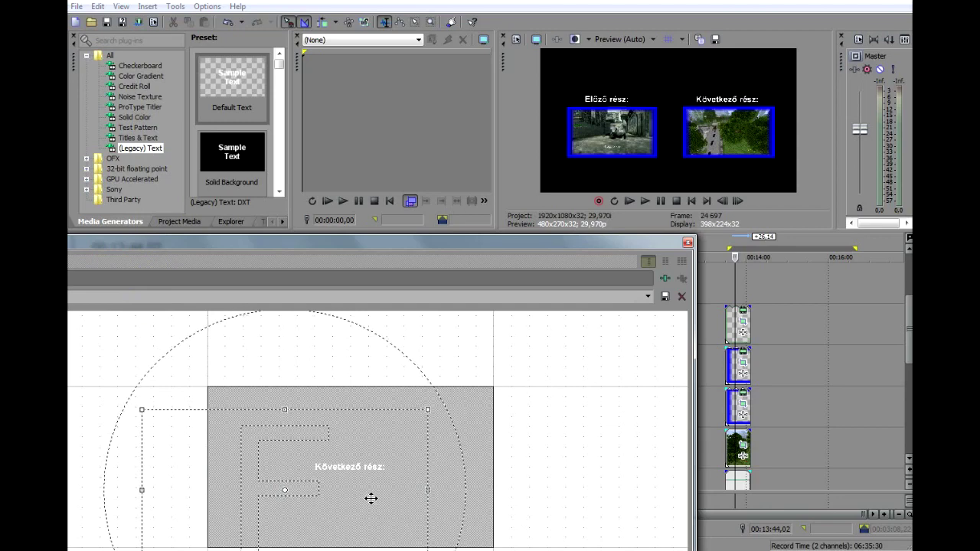
left_click(689, 243)
Add a default (Legacy) Text event on track 4 spanning the picture-in-picture section, and place the cursor at 00:13:30,10.
left_click_drag(225, 101, 728, 285)
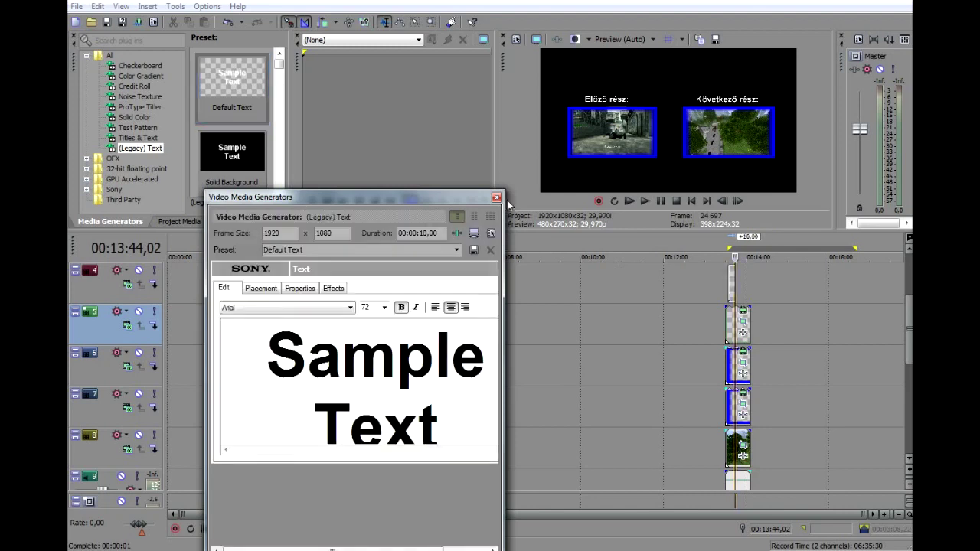
left_click(496, 196)
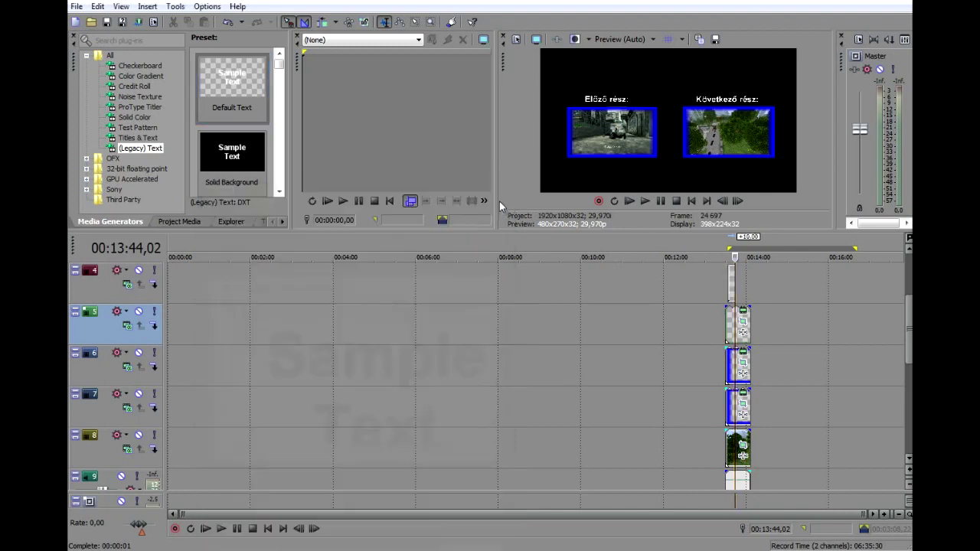
left_click(729, 289)
left_click_drag(728, 286, 728, 285)
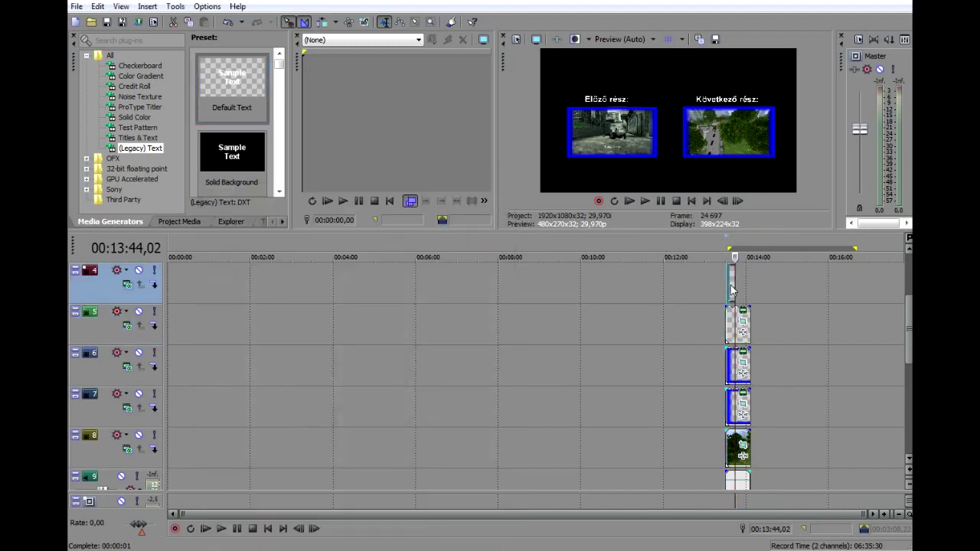
left_click_drag(730, 286, 751, 289)
left_click(723, 285)
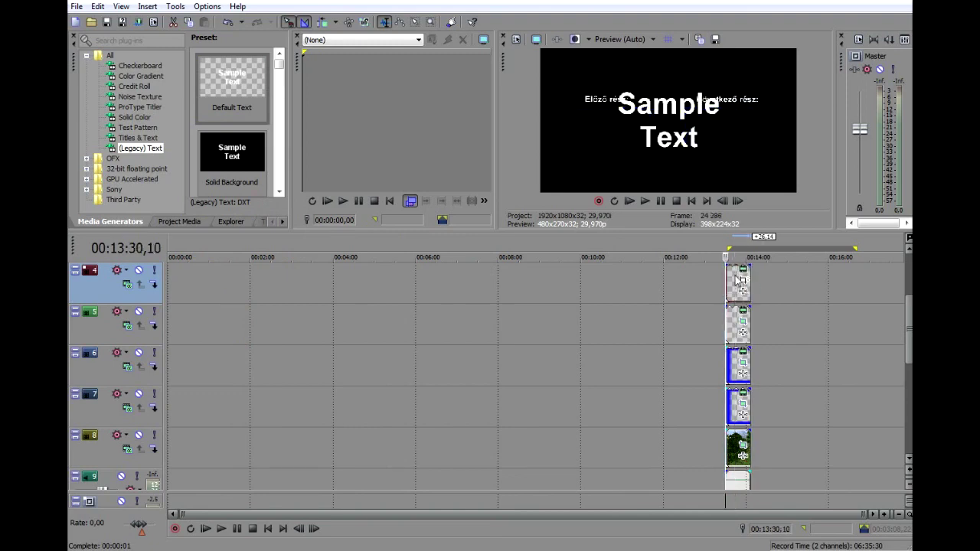
Replace the track 4 sample text with "További videók:", set its font size to 26, and close the generator settings.
left_click(737, 282)
left_click(742, 281)
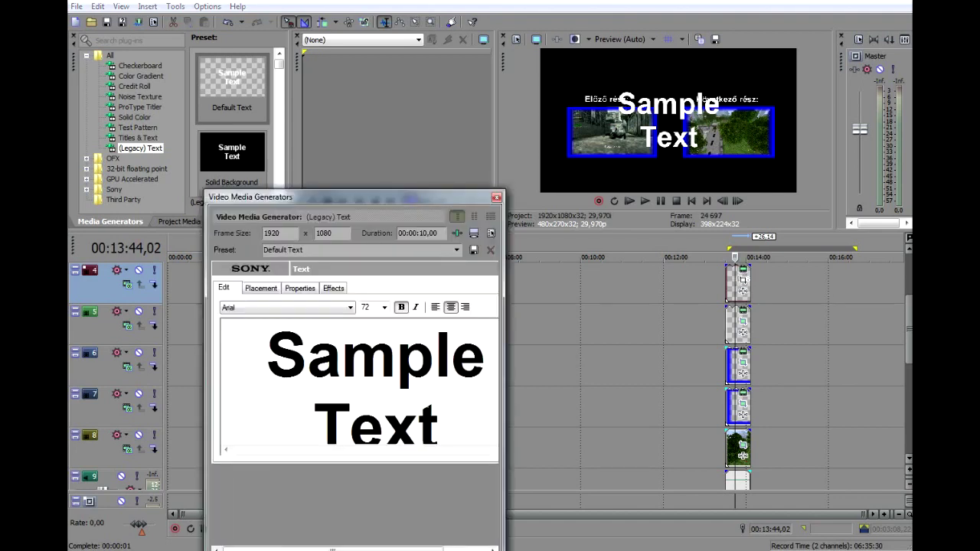
key("ctrl+a")
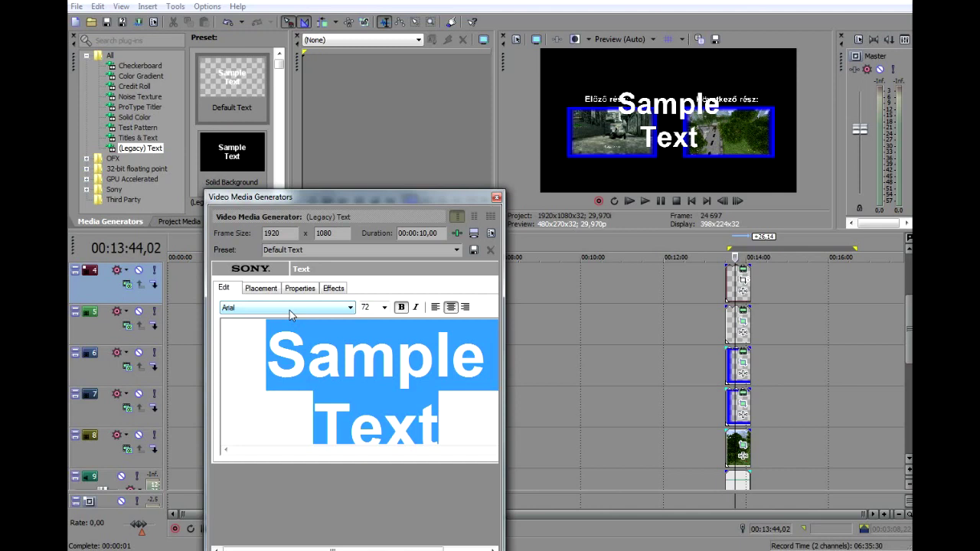
key("Delete")
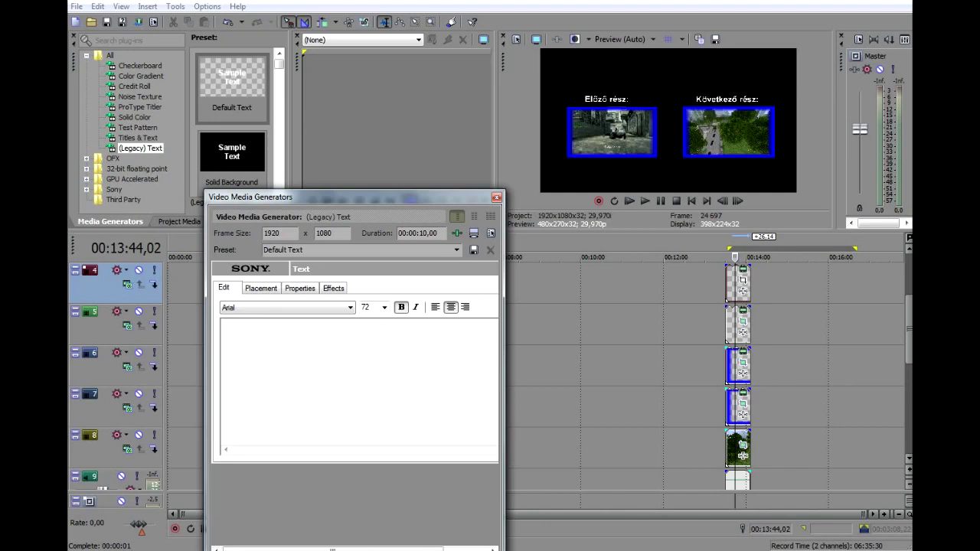
type("További v")
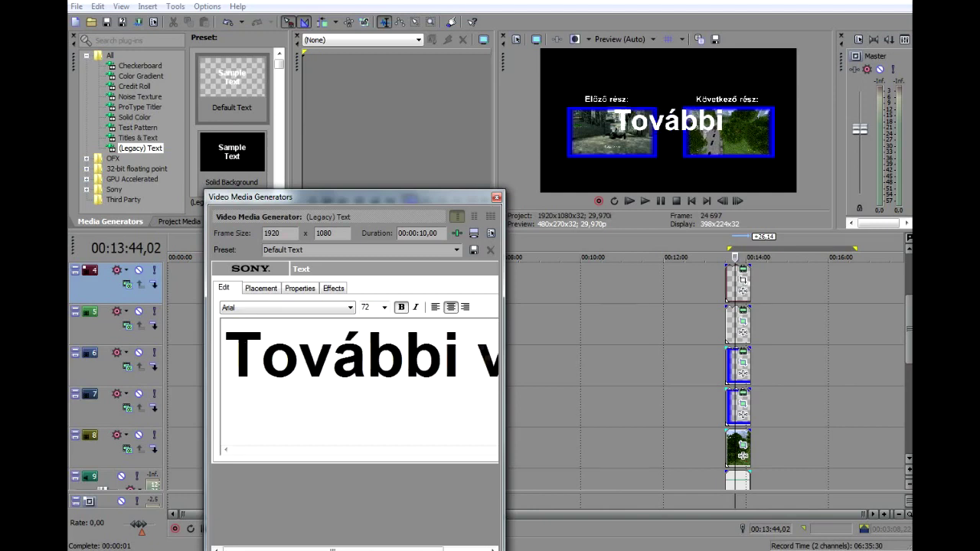
type("ideók:")
key("ctrl+a")
left_click(384, 308)
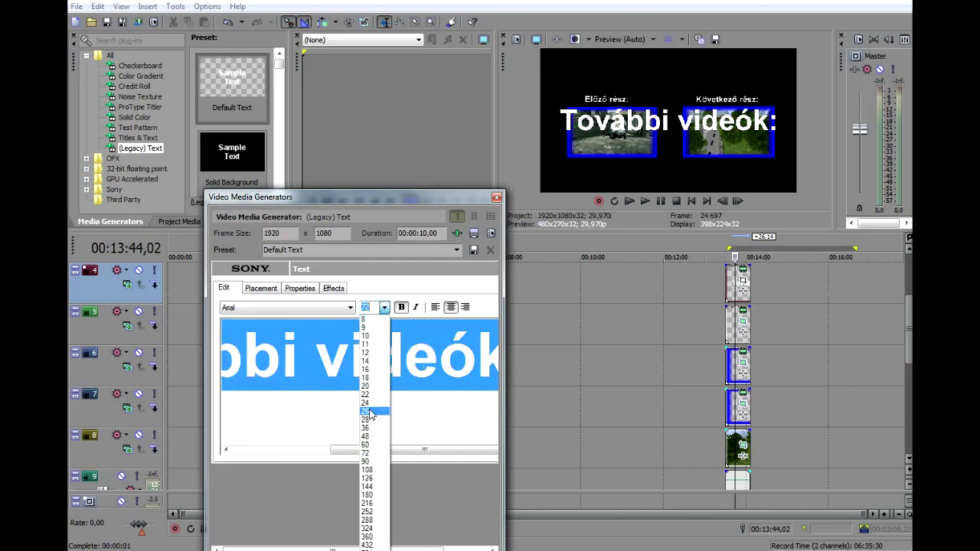
left_click(369, 412)
left_click(496, 196)
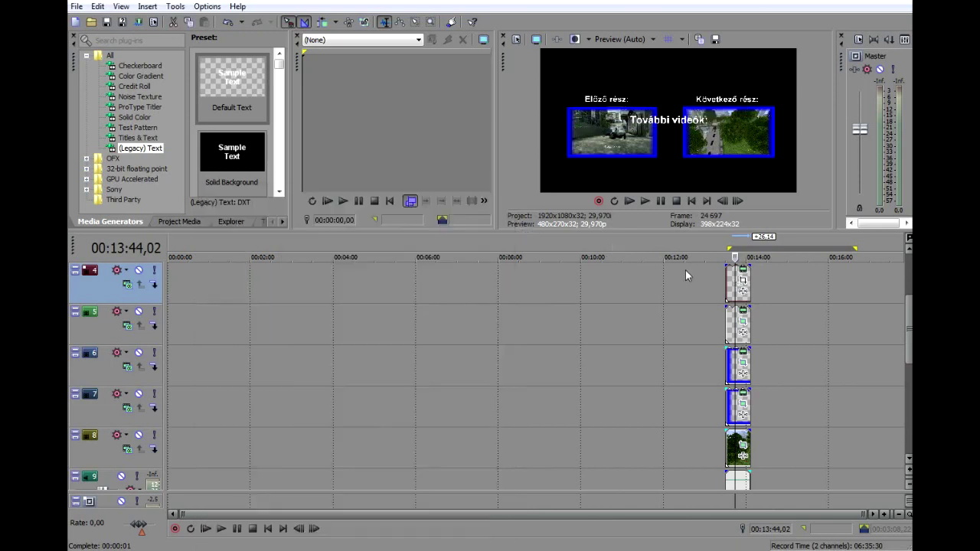
Move the "További videók:" text in Pan/Crop to the upper centre of the frame, above both pictures and their labels.
left_click(743, 286)
left_click_drag(449, 468, 396, 539)
left_click(688, 242)
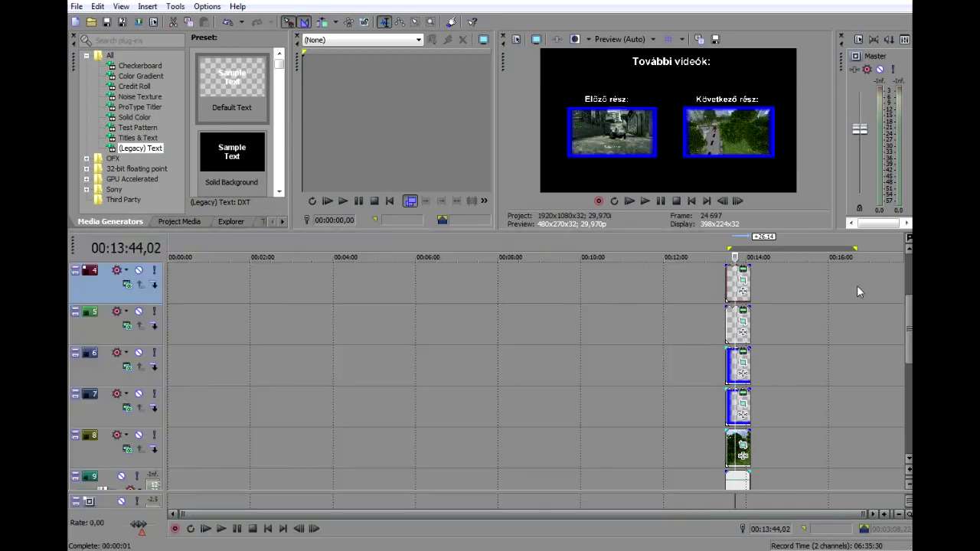
Add a default (Legacy) Text event on track 3 spanning the picture-in-picture section, and place the cursor at 00:13:49,18.
left_click_drag(226, 84, 733, 323)
left_click(500, 199)
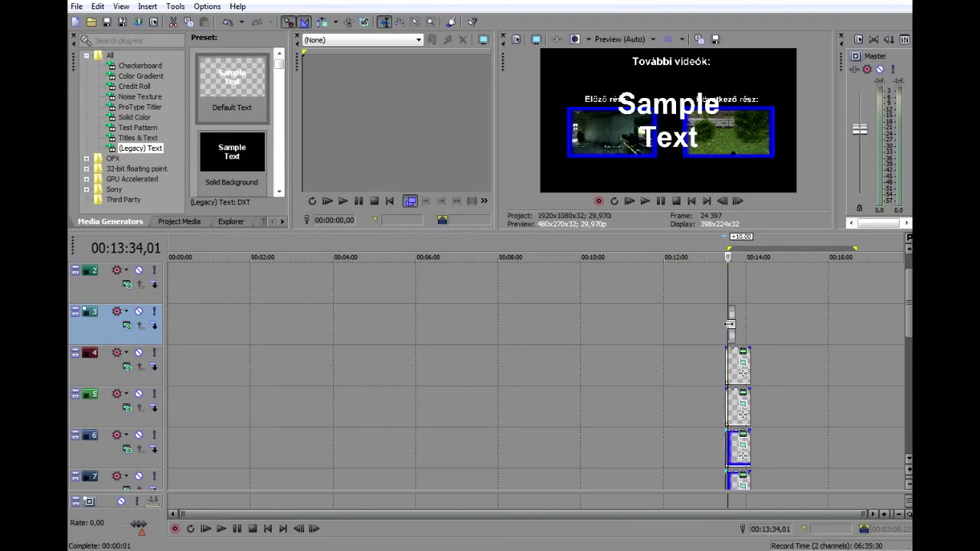
scroll(732, 323, "up", 1)
left_click_drag(635, 323, 663, 328)
left_click(646, 327)
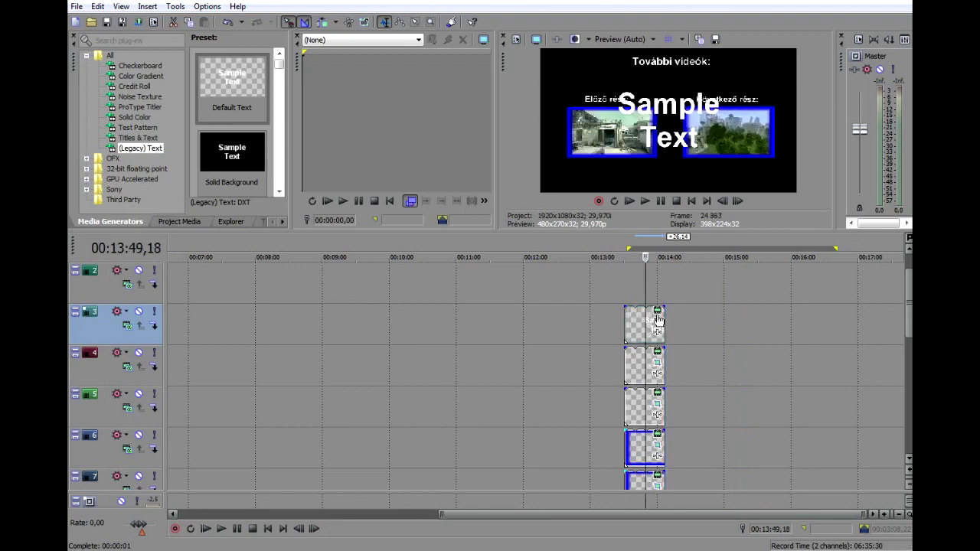
Replace the track 3 sample text with "Iratkozz fel, hogy lásd a folytatást!", set its font size to 28, and close the generator settings.
left_click(658, 311)
key("ctrl+a")
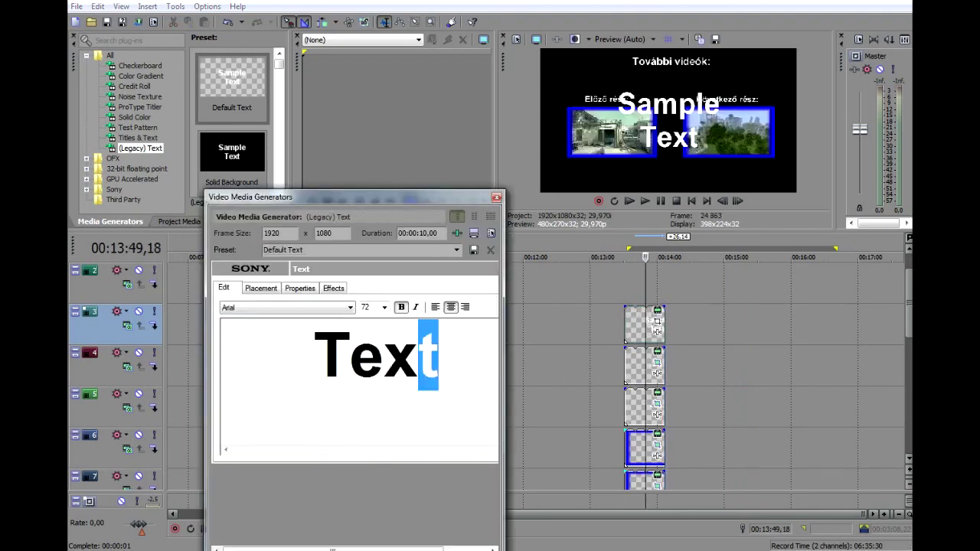
type("Iratkozz")
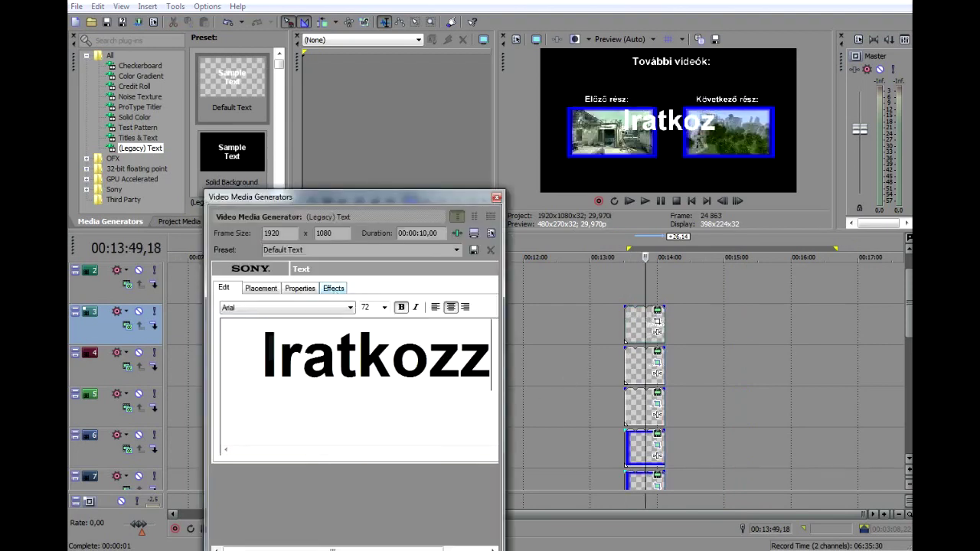
type(" fel, hogy lá")
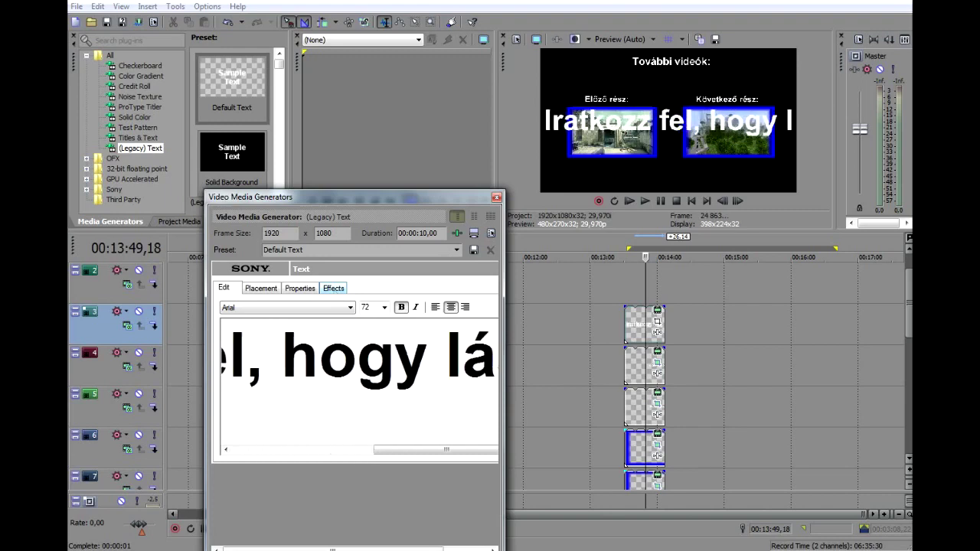
type("sd a felytatást")
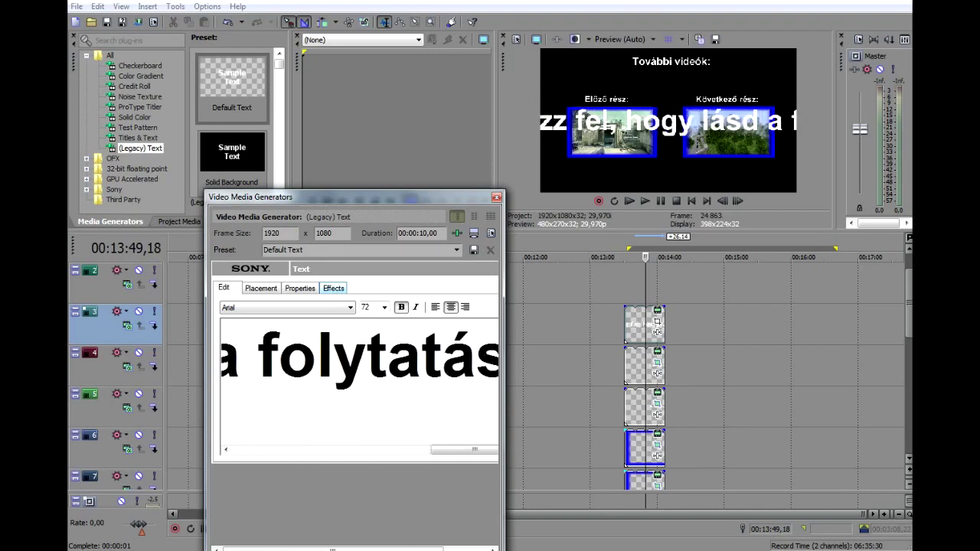
key("ctrl+a")
left_click(384, 307)
left_click(372, 419)
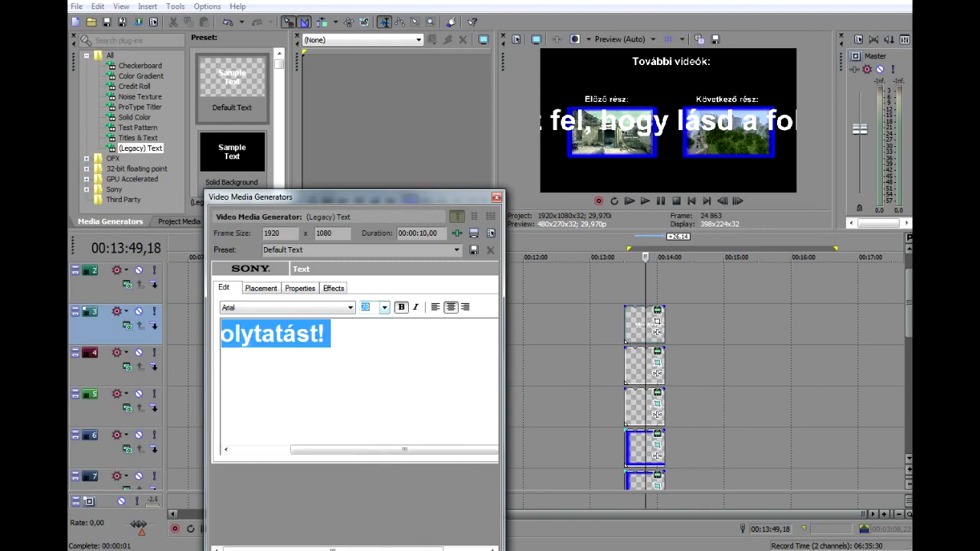
left_click(497, 200)
Move the "Iratkozz fel, hogy lásd a folytatást!" text in Pan/Crop to the lower centre of the frame, below both pictures.
left_click(657, 321)
scroll(471, 470, "down", 4)
left_click_drag(444, 454, 427, 392)
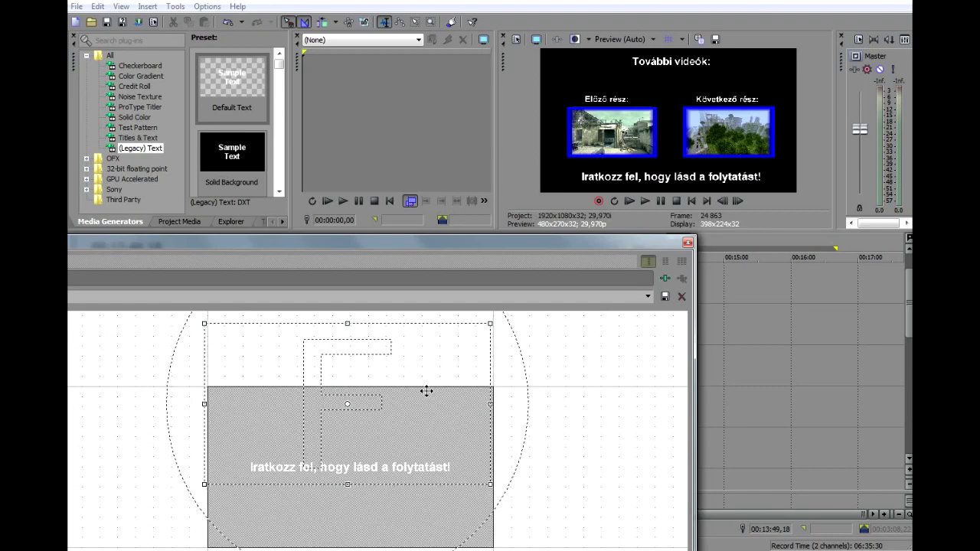
left_click(687, 244)
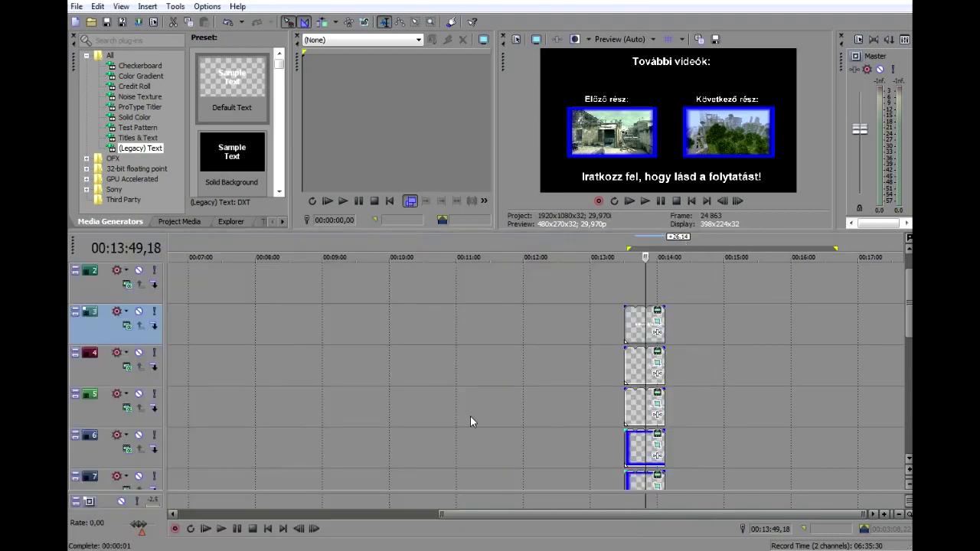